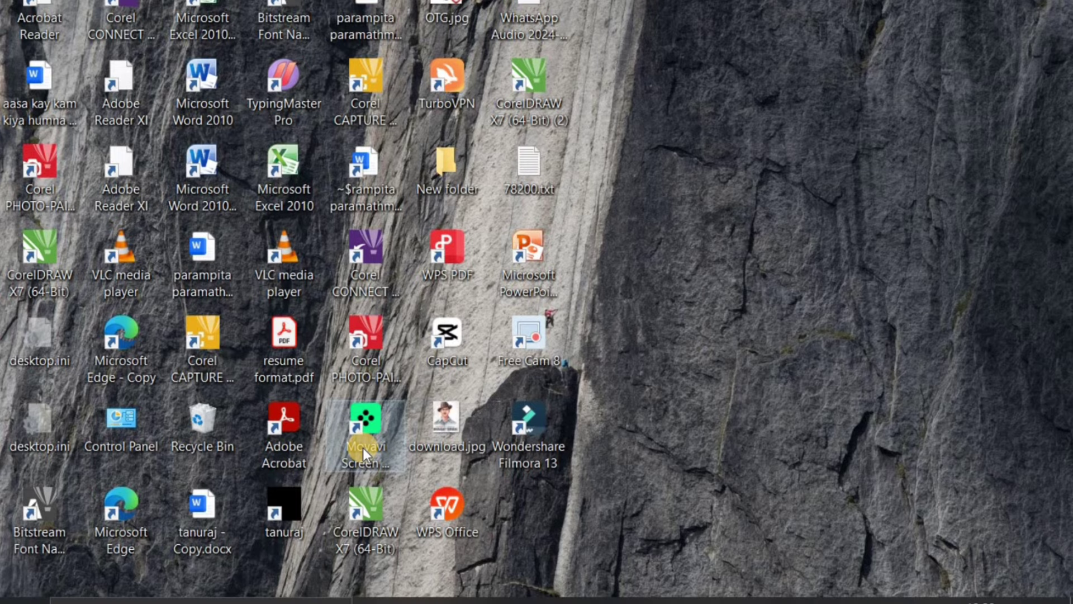
# Launch Microsoft Word, dismissing the activation wizard, and maximize the blank document's window
pyautogui.press('super+r')
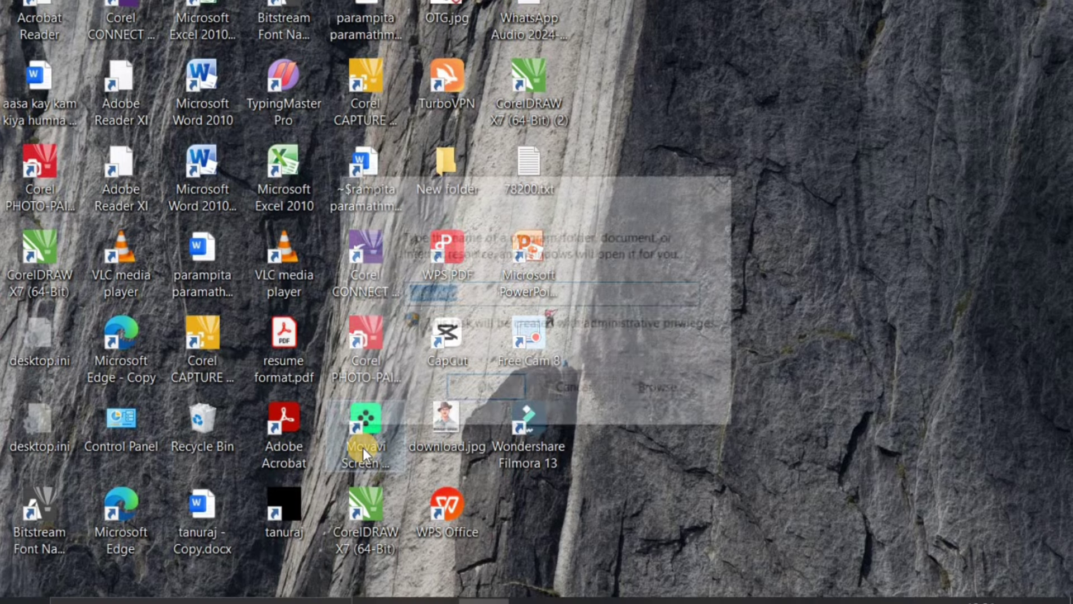
pyautogui.press('Return')
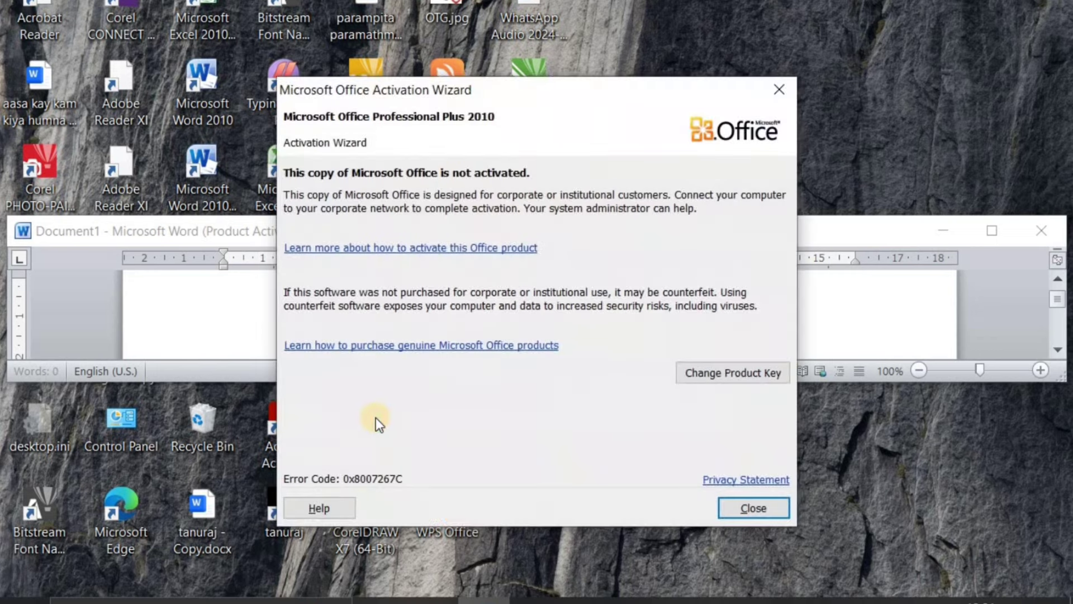
pyautogui.press('Escape')
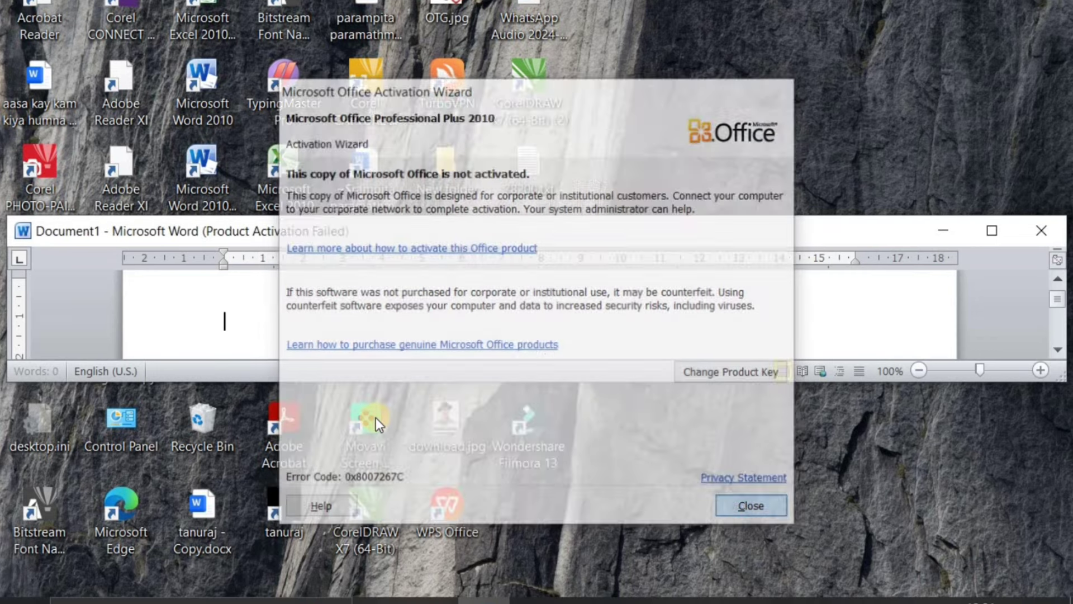
pyautogui.press('super+Up')
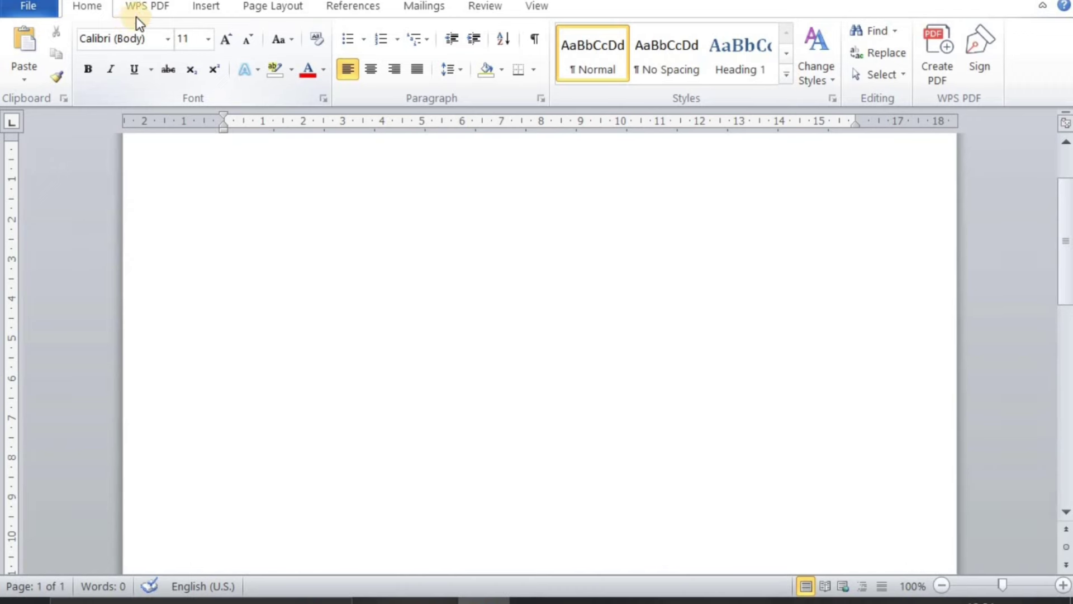
# Insert the built-in cover page with the sunflower photo and vertical title, author and year fields
pyautogui.click(198, 5)
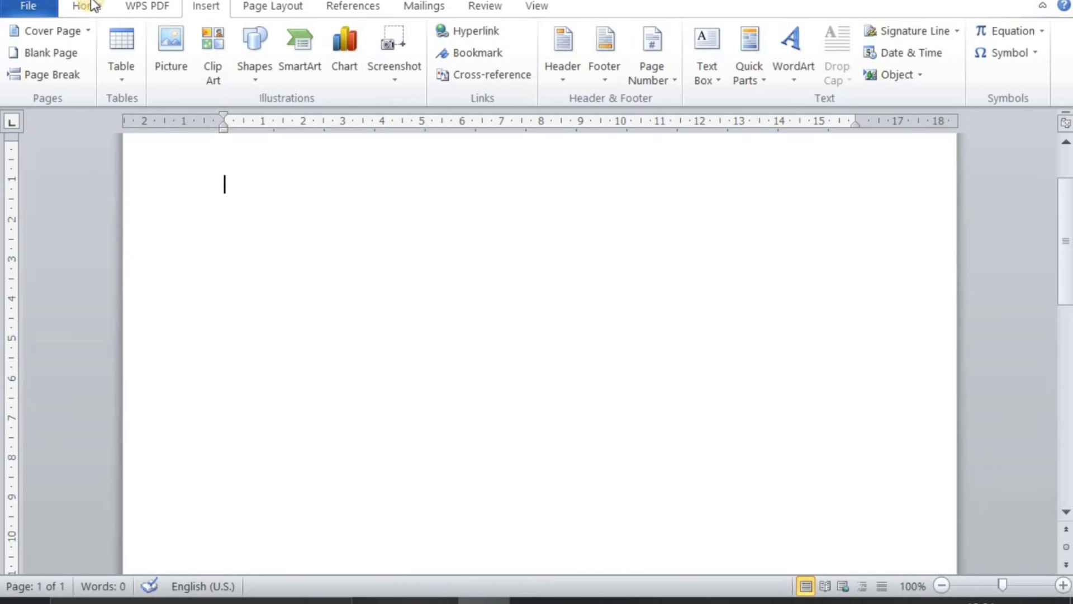
pyautogui.click(81, 25)
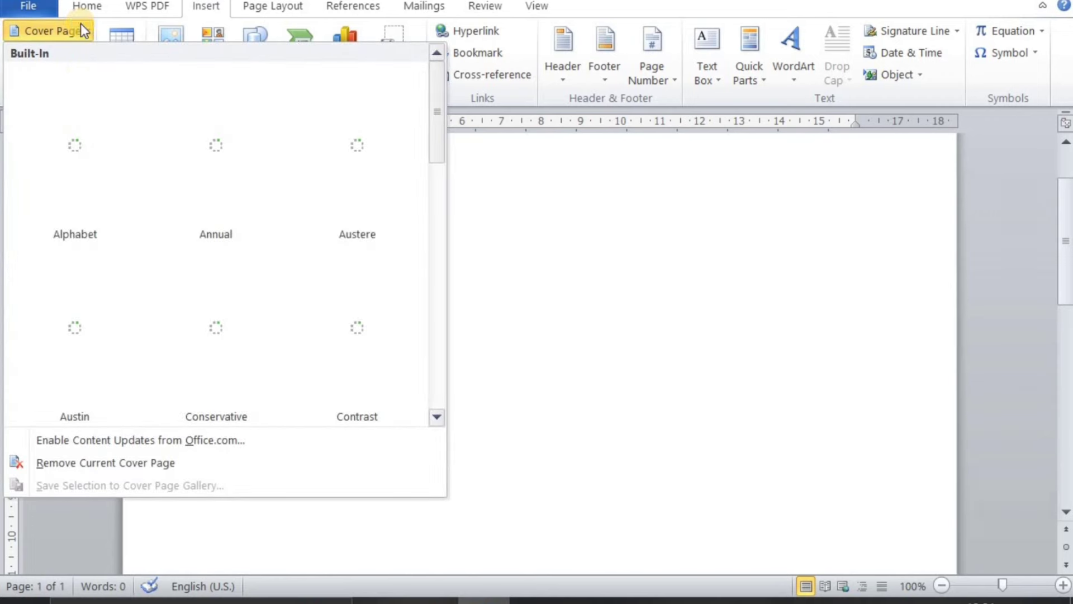
pyautogui.scroll(-5, 213, 277)
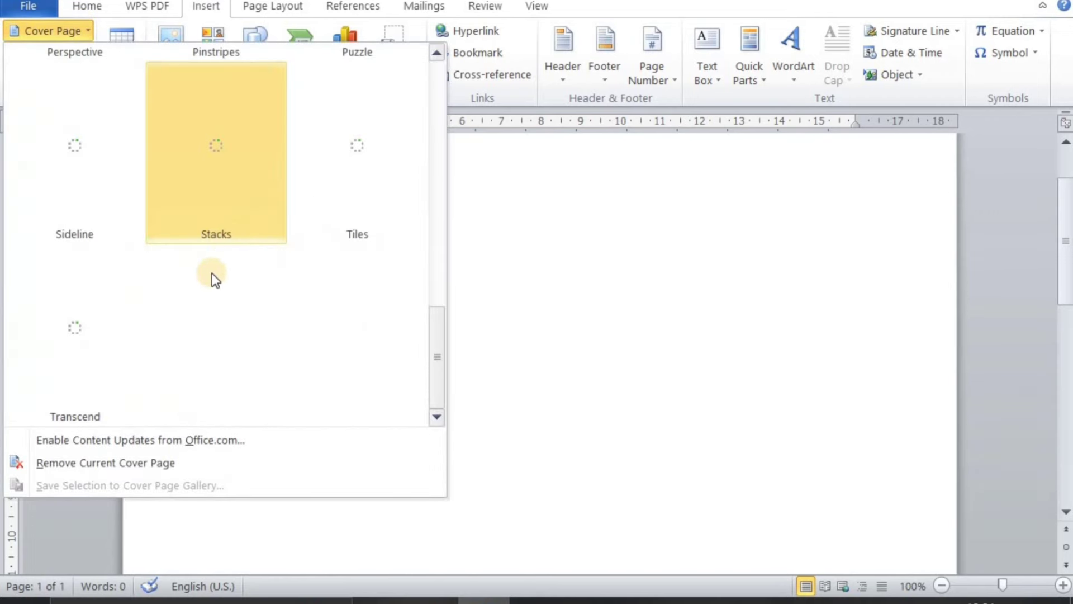
pyautogui.scroll(5, 209, 301)
pyautogui.scroll(-5, 209, 300)
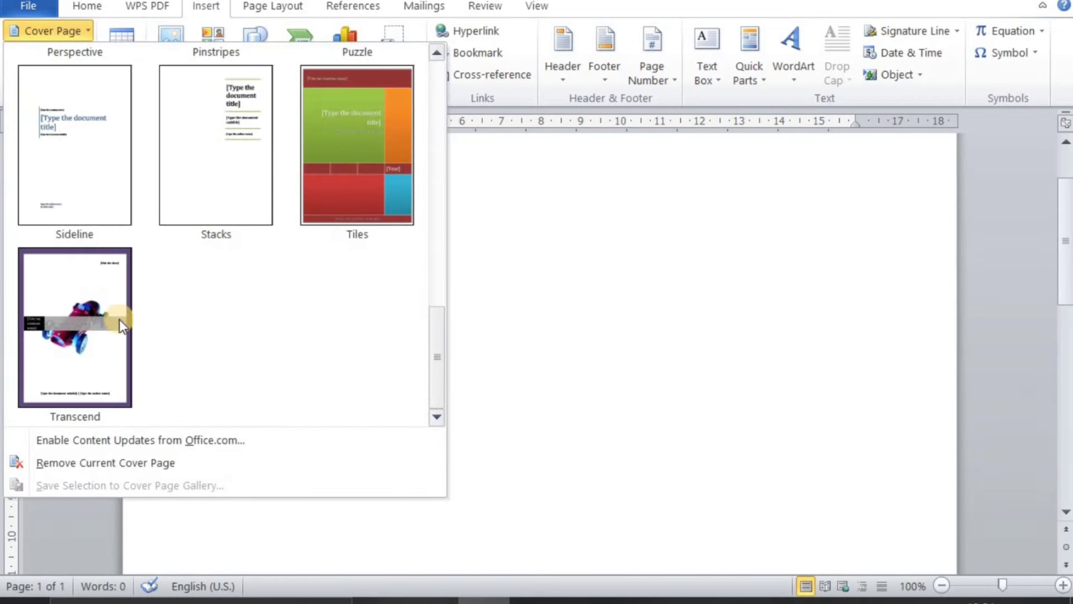
pyautogui.scroll(3, 366, 187)
pyautogui.scroll(2, 281, 215)
pyautogui.scroll(-5, 264, 210)
pyautogui.scroll(4, 263, 210)
pyautogui.click(237, 147)
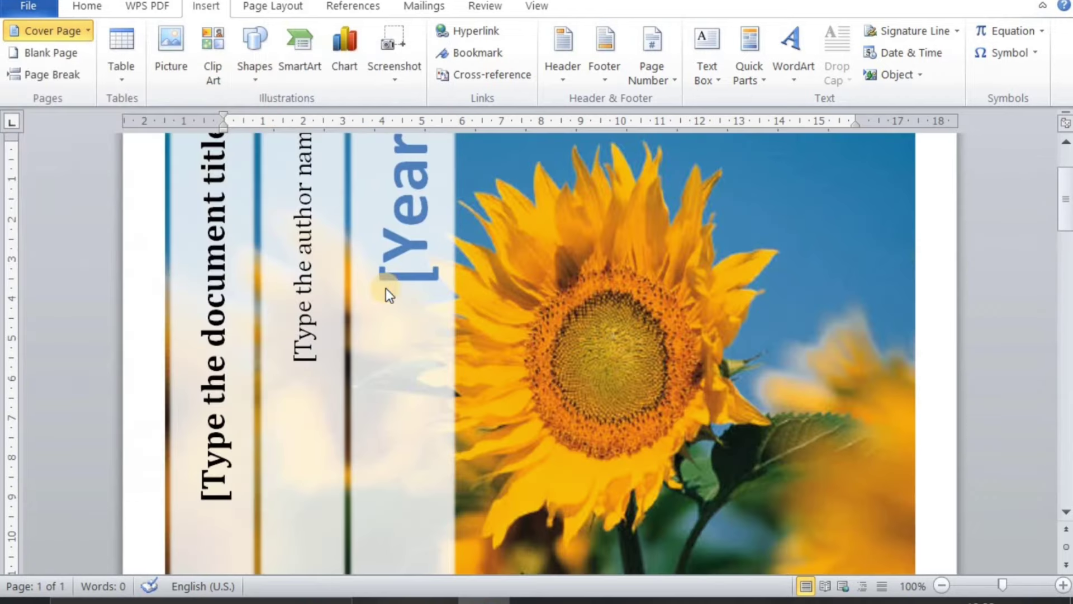
pyautogui.scroll(-3, 455, 354)
pyautogui.scroll(-4, 430, 367)
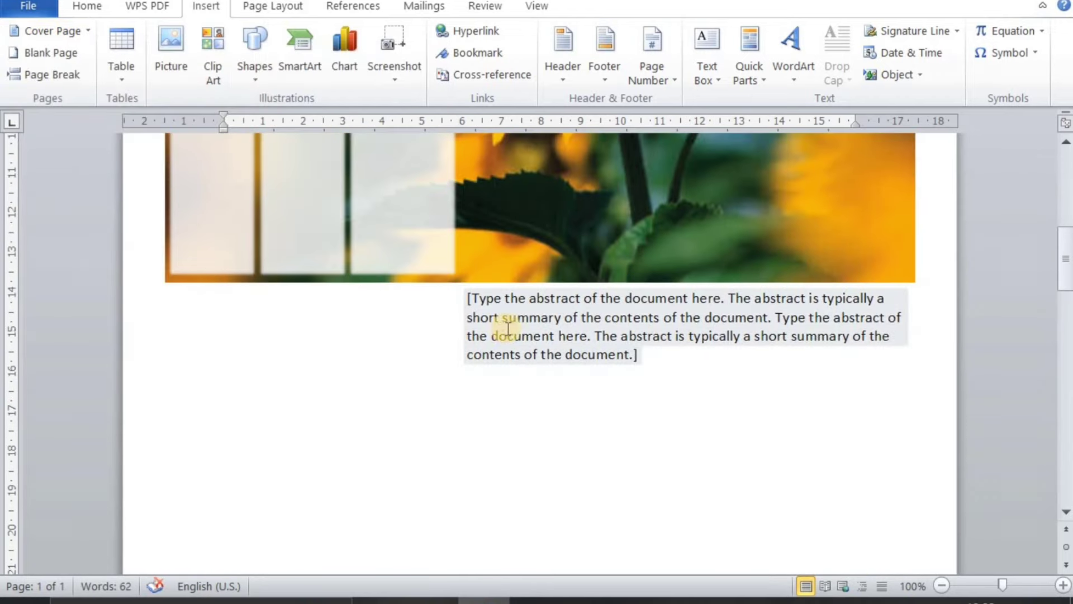
# Replace the cover page's abstract placeholder with a short sentence stating the author's full name
pyautogui.scroll(1, 491, 336)
pyautogui.click(475, 371)
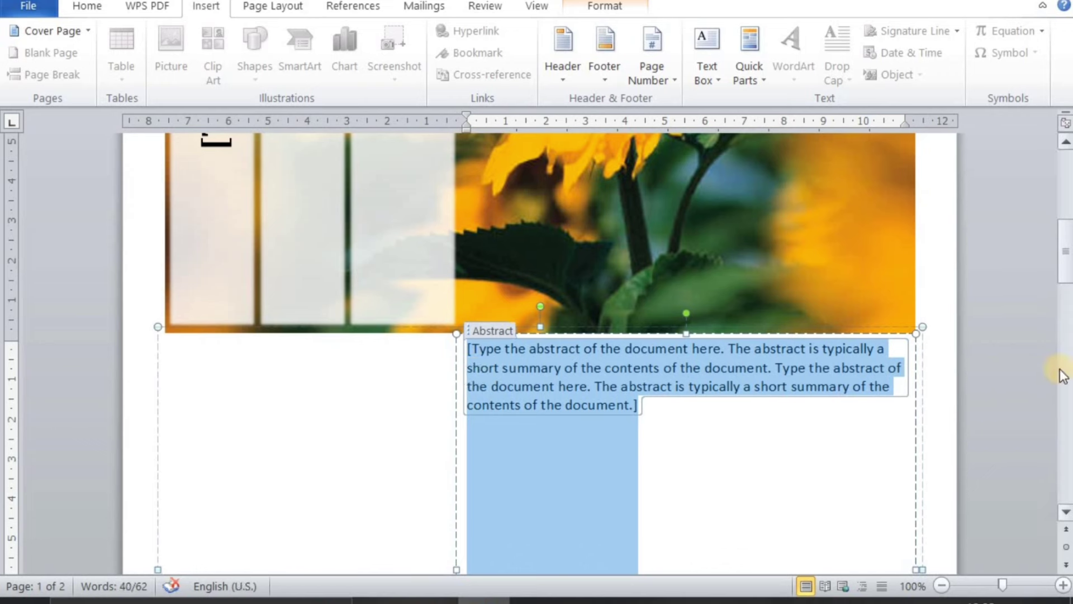
pyautogui.write('My')
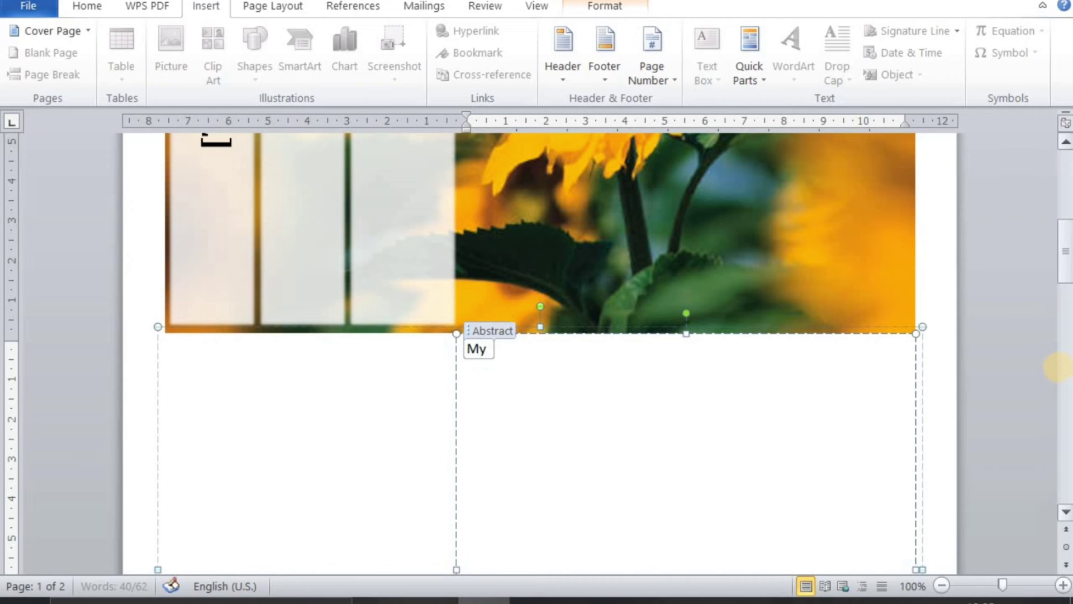
pyautogui.write(' name is t')
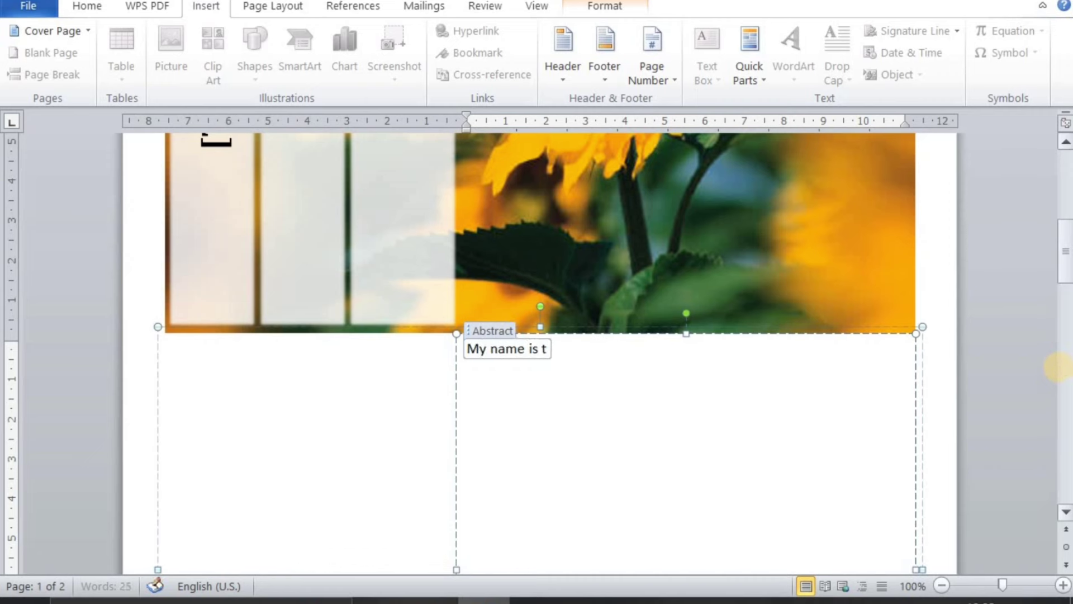
pyautogui.write('anuraj')
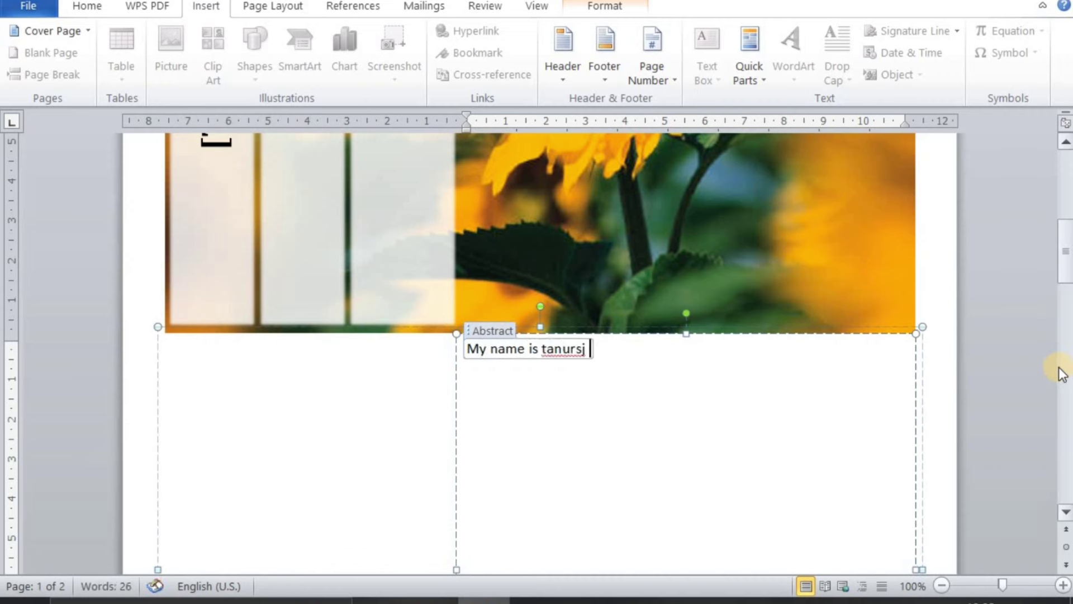
pyautogui.press('BackSpace')
pyautogui.write('j sirohi')
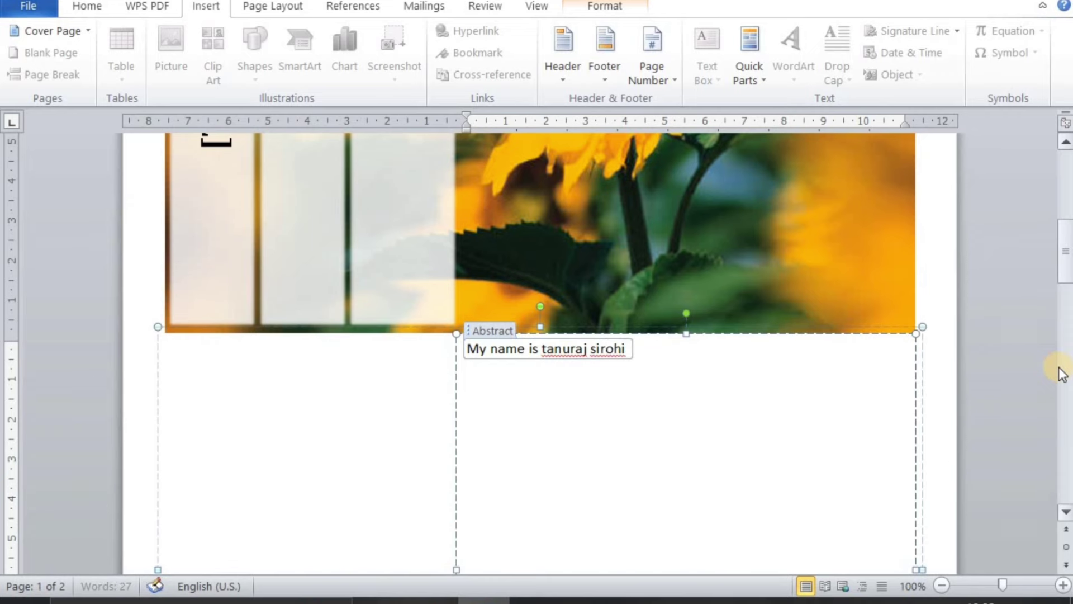
# Undo the abstract text and the cover page insertion to return to an empty document
pyautogui.click(192, 403)
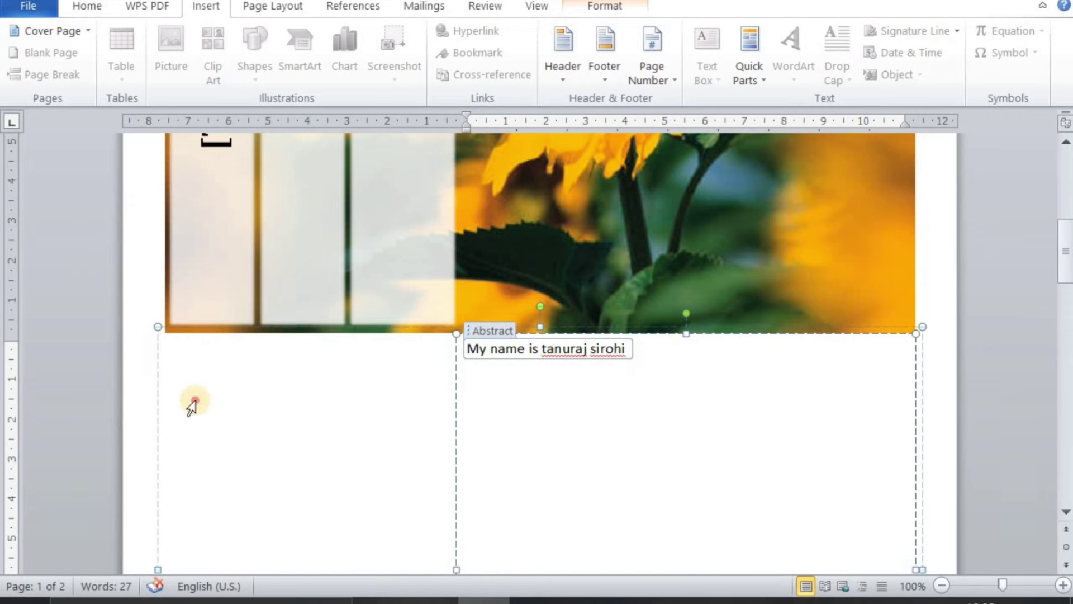
pyautogui.scroll(4, 219, 303)
pyautogui.scroll(-11, 218, 304)
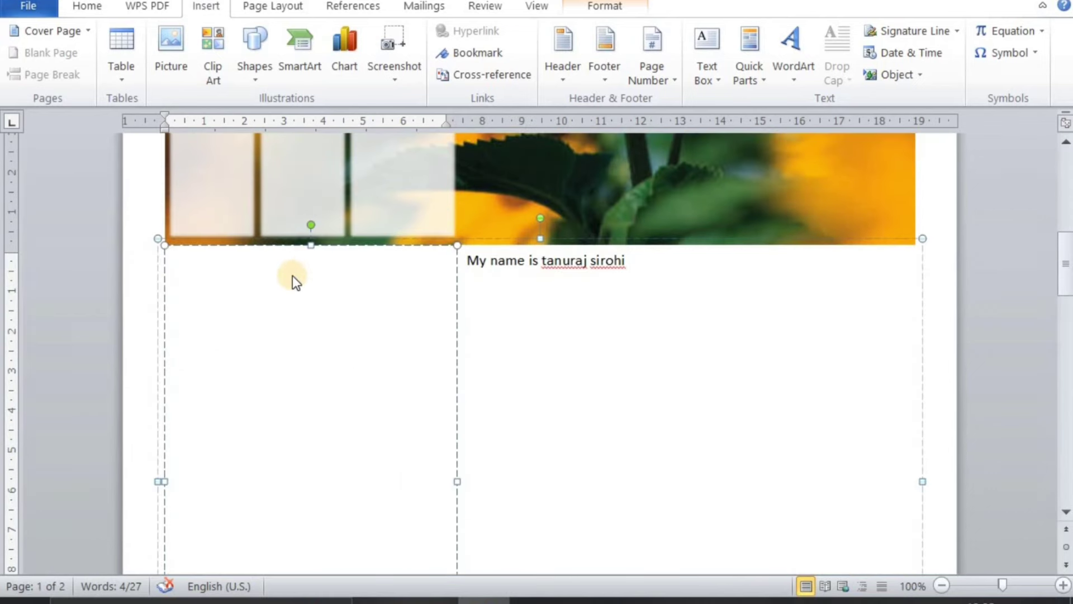
pyautogui.hotkey('ctrl', 'z')
pyautogui.hotkey('ctrl', 'z')
pyautogui.hotkey('ctrl', 'z')
pyautogui.hotkey('ctrl', 'z')
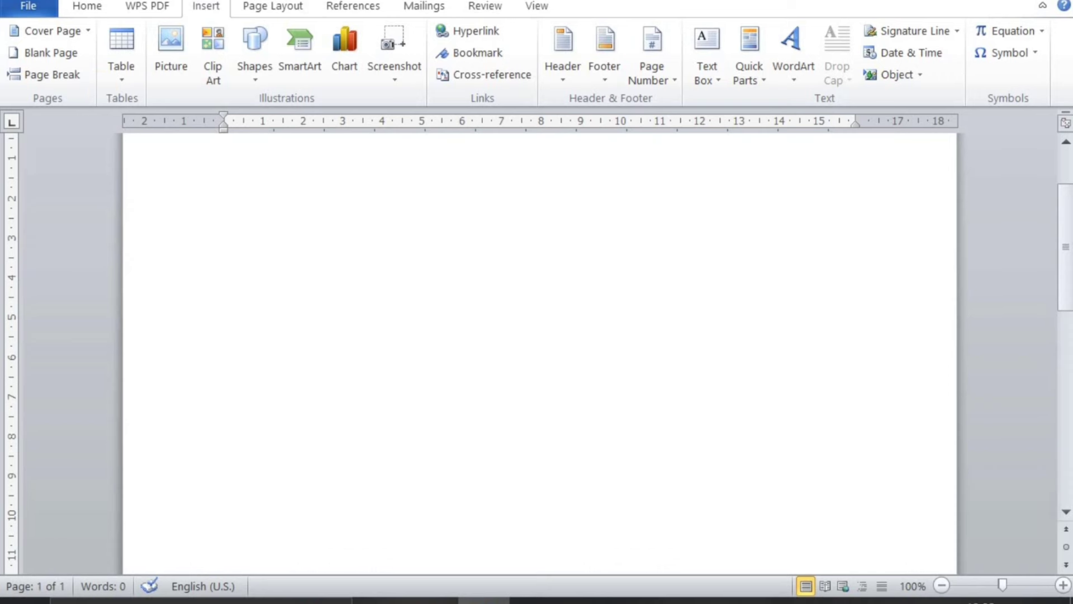
# Generate sample paragraphs in the empty document with =rand()
pyautogui.write('=')
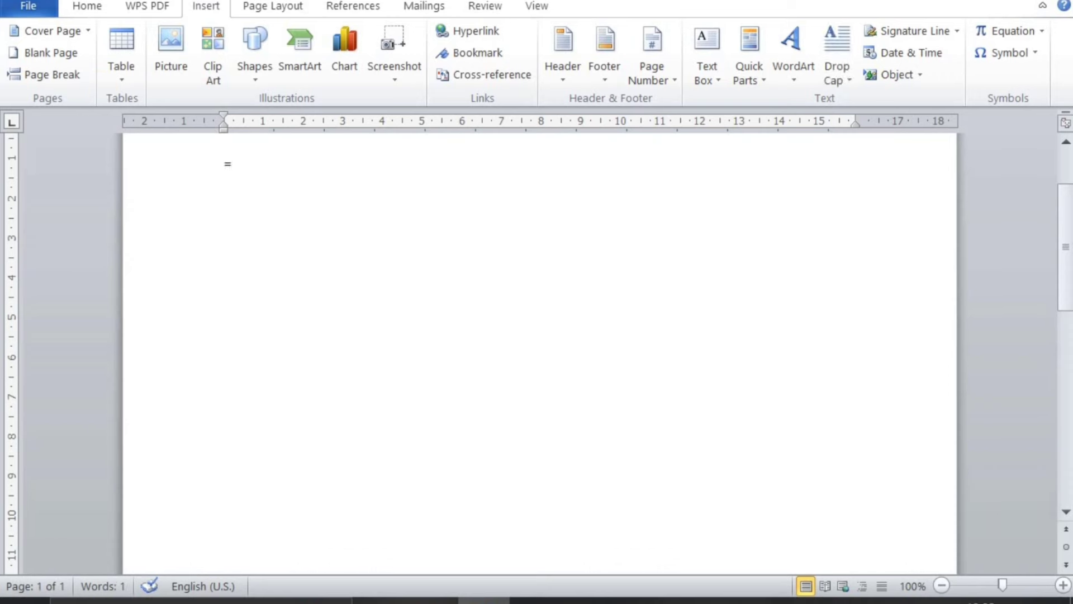
pyautogui.write('rand()')
pyautogui.press('Return')
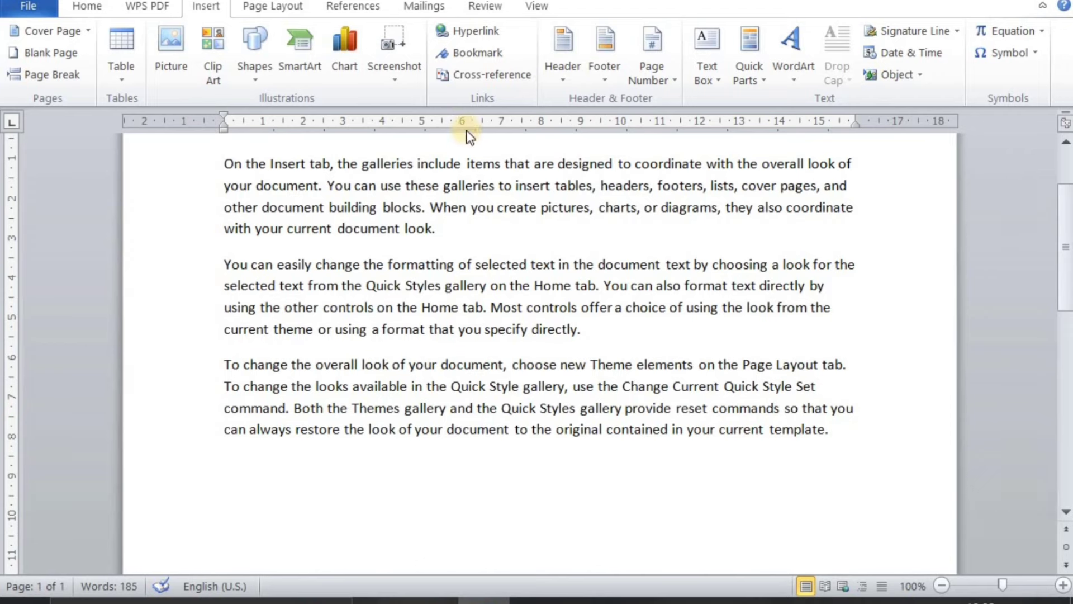
pyautogui.scroll(2, 305, 244)
pyautogui.scroll(2, 305, 245)
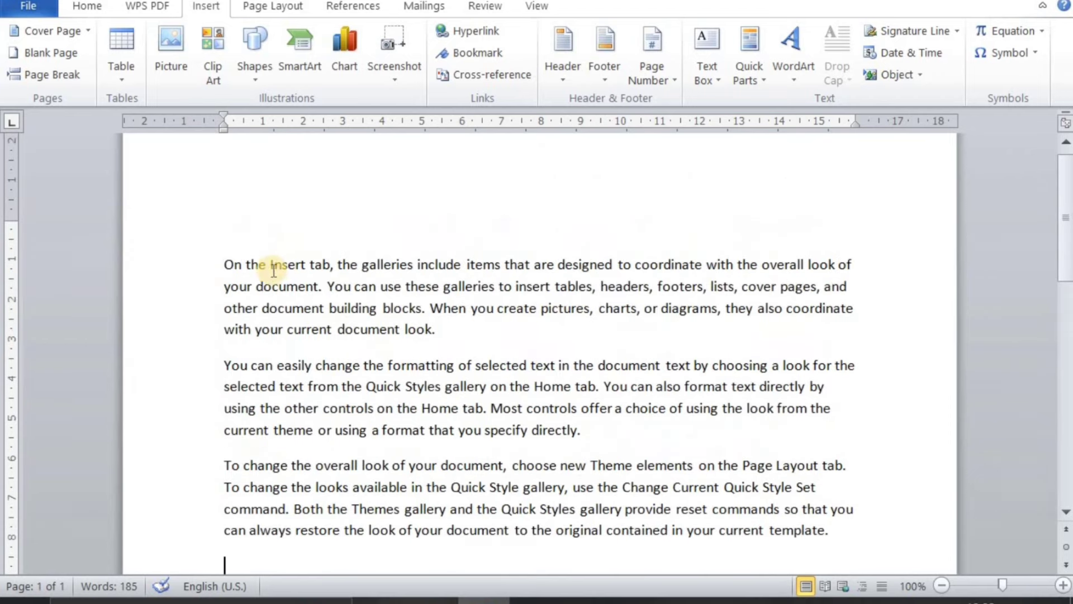
# Insert a blank page after the second paragraph, ending "specify directly.", and undo the insertion
pyautogui.click(467, 331)
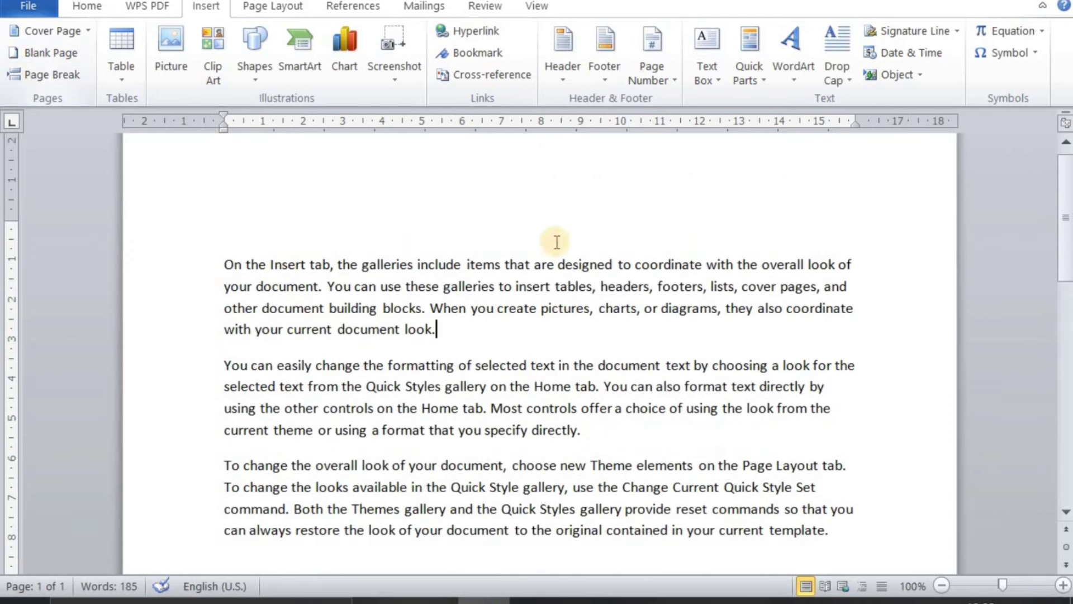
pyautogui.click(582, 430)
pyautogui.click(50, 53)
pyautogui.scroll(-20, 299, 437)
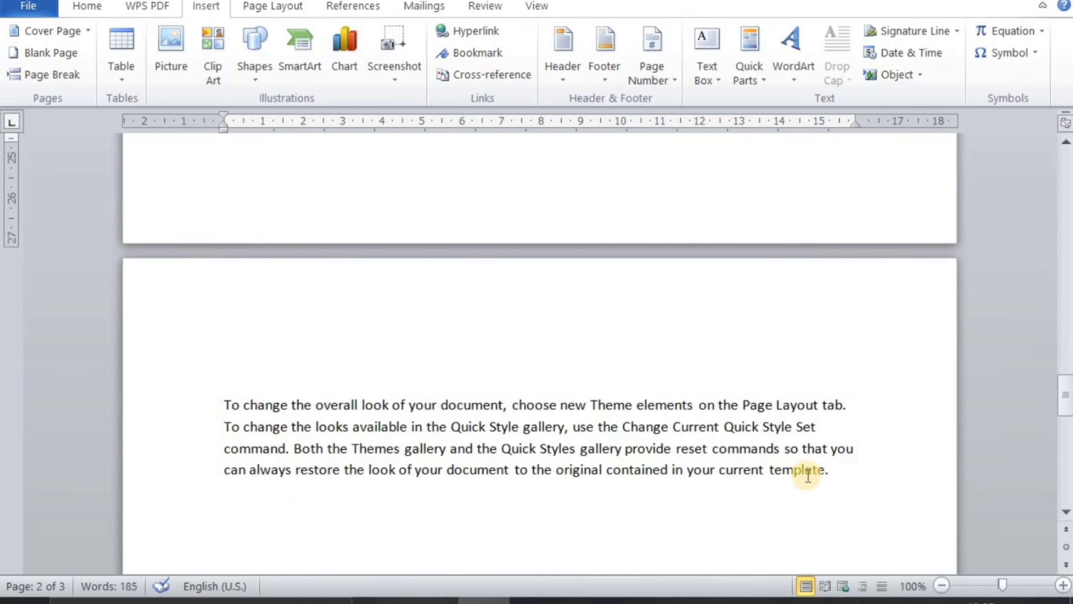
pyautogui.scroll(15, 808, 475)
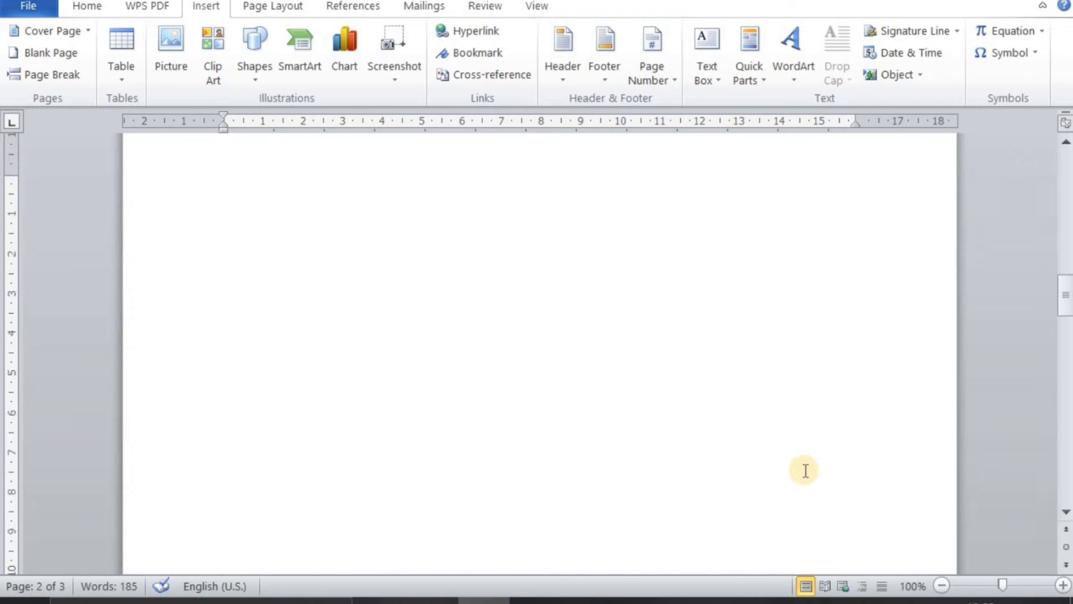
pyautogui.scroll(10, 803, 469)
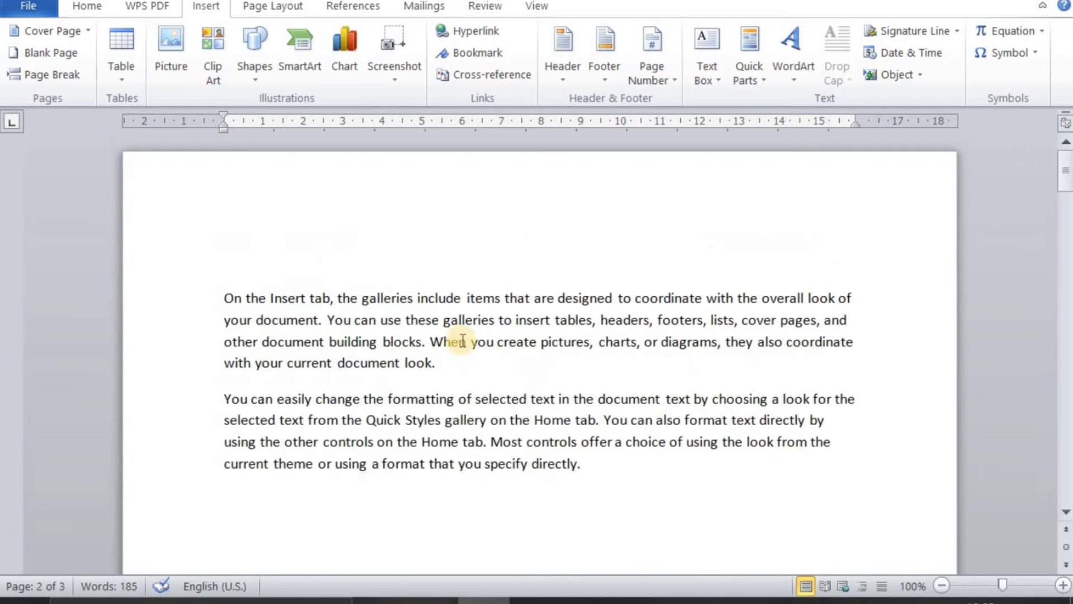
pyautogui.hotkey('ctrl', 'z')
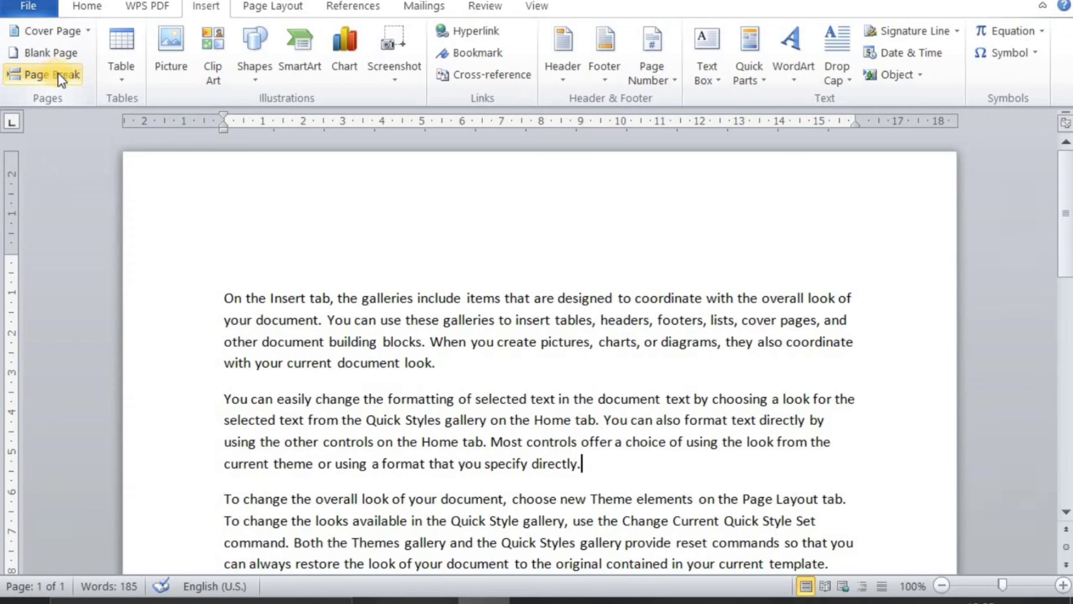
# Add the line "My ane is fsdhjfdskfh" as a new paragraph below the third paragraph and start another paragraph
pyautogui.scroll(-3, 616, 501)
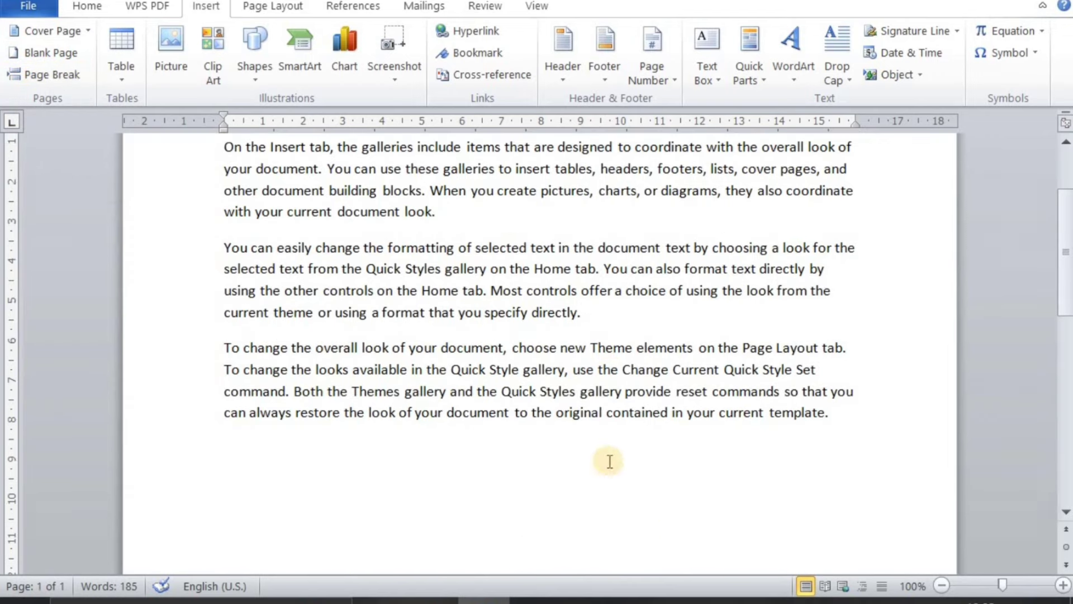
pyautogui.click(845, 431)
pyautogui.scroll(-3, 376, 395)
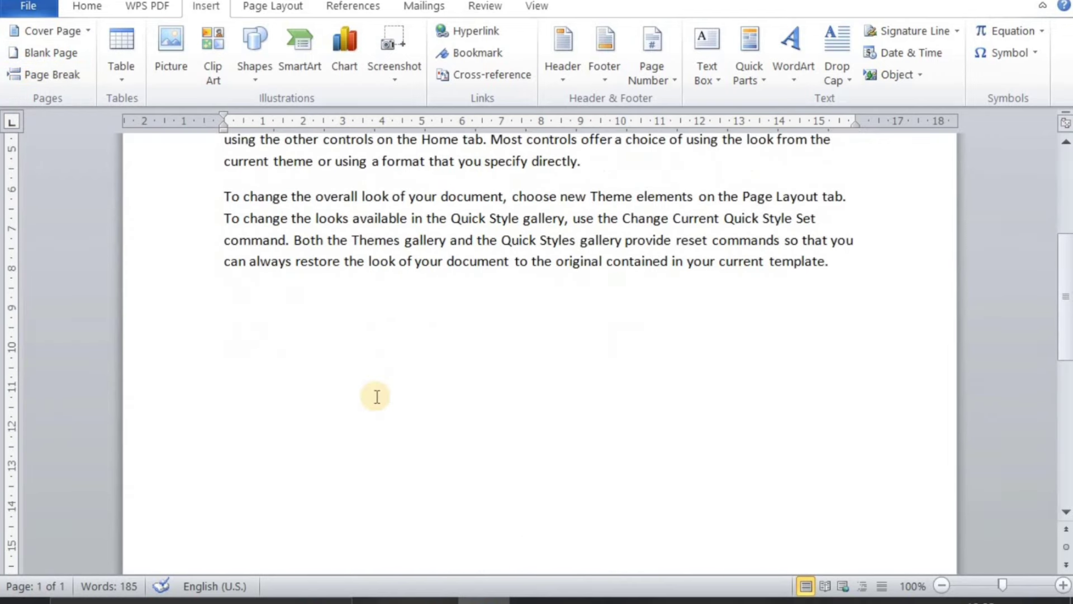
pyautogui.scroll(-3, 377, 396)
pyautogui.scroll(5, 376, 396)
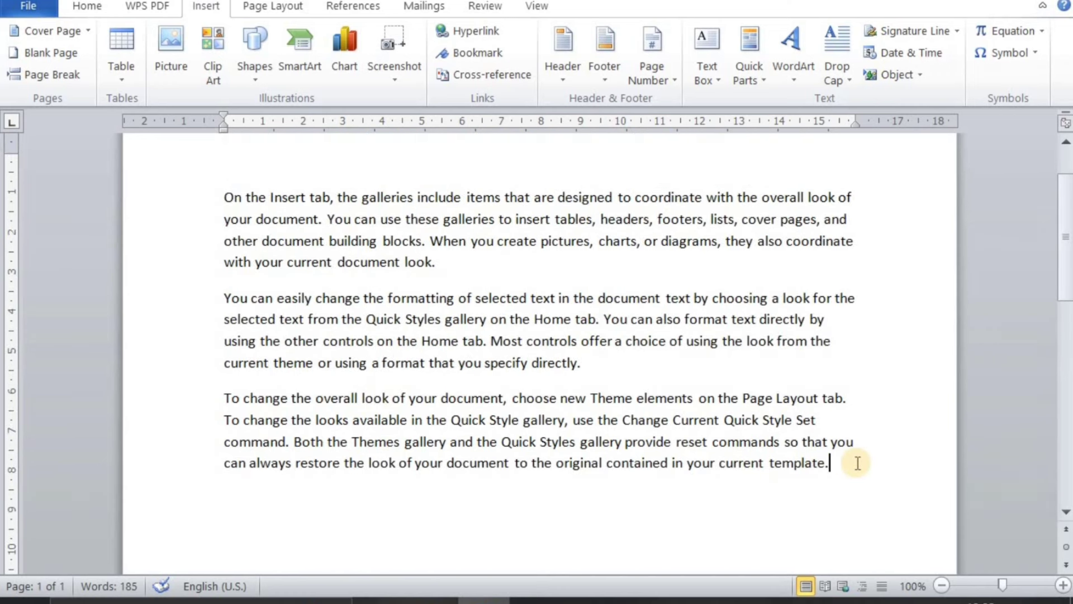
pyautogui.press('Return')
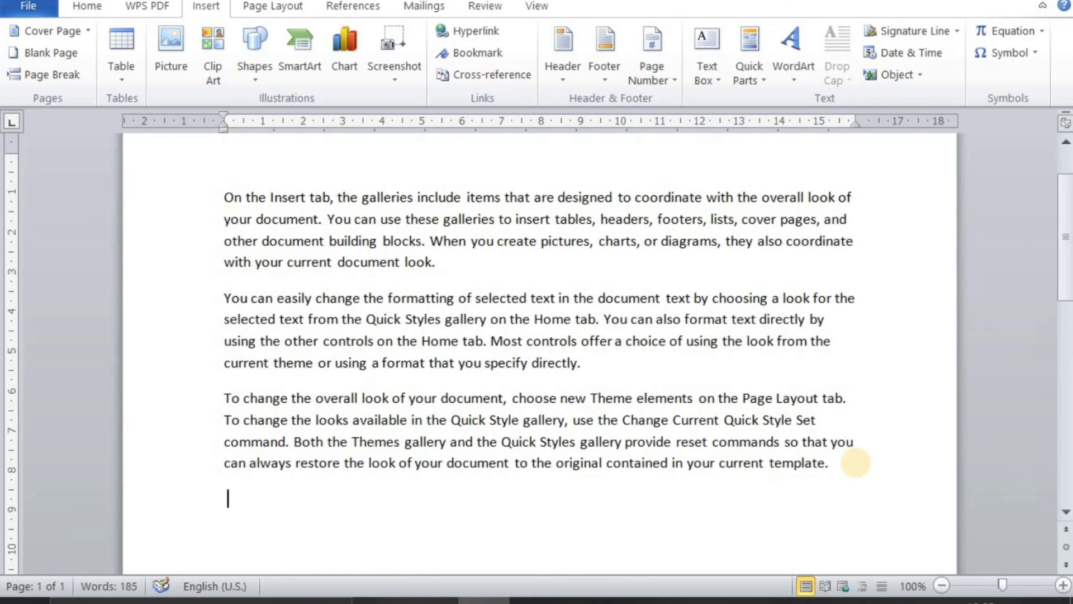
pyautogui.write('my ane is fsdhjfds')
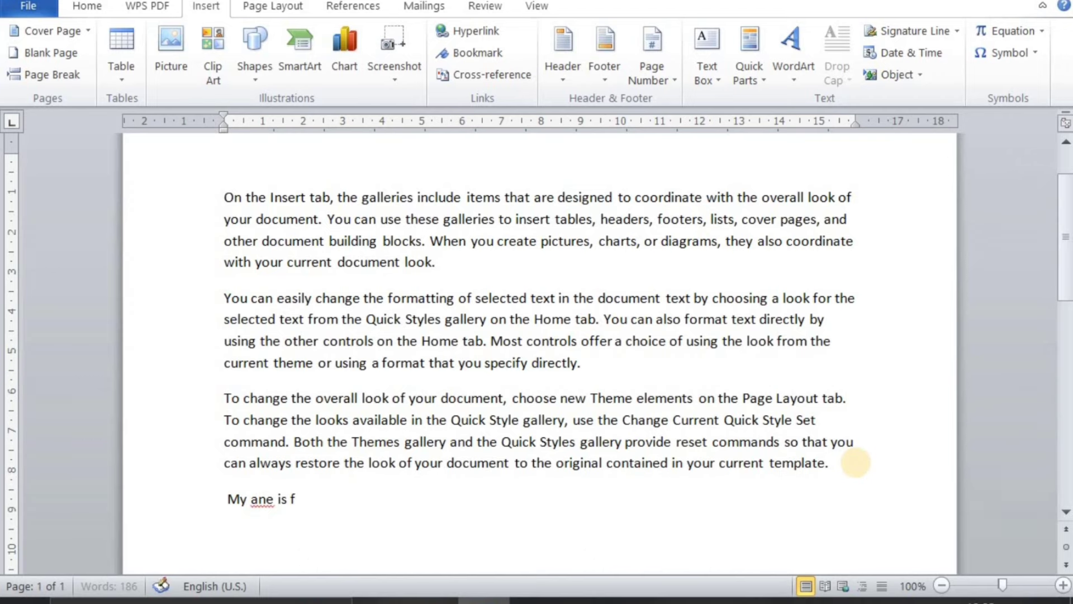
pyautogui.write('kfh')
pyautogui.press('Return')
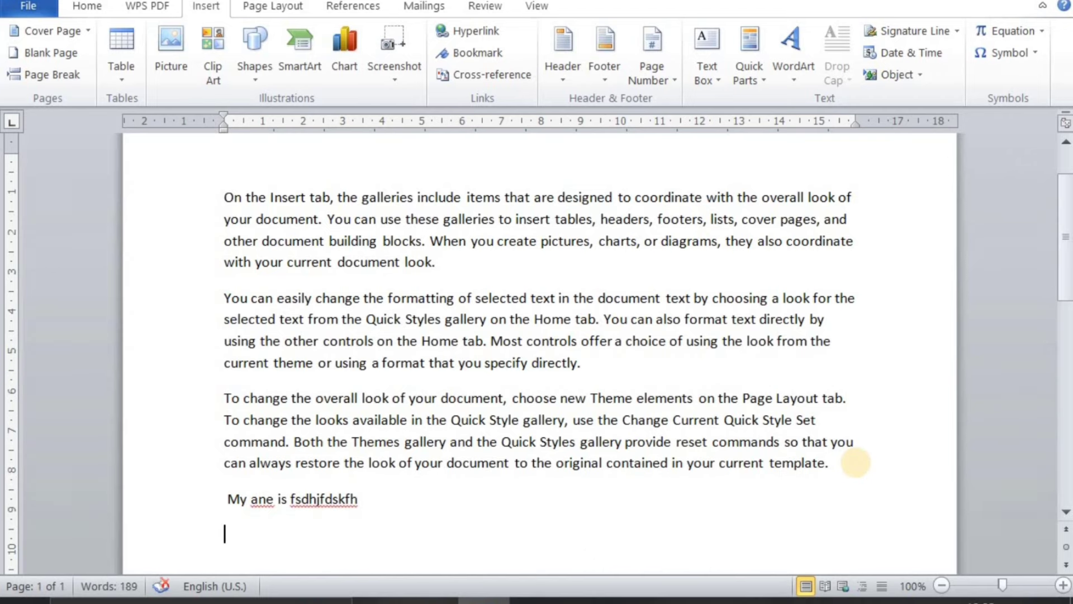
# Create a new blank document
pyautogui.scroll(-1, 391, 313)
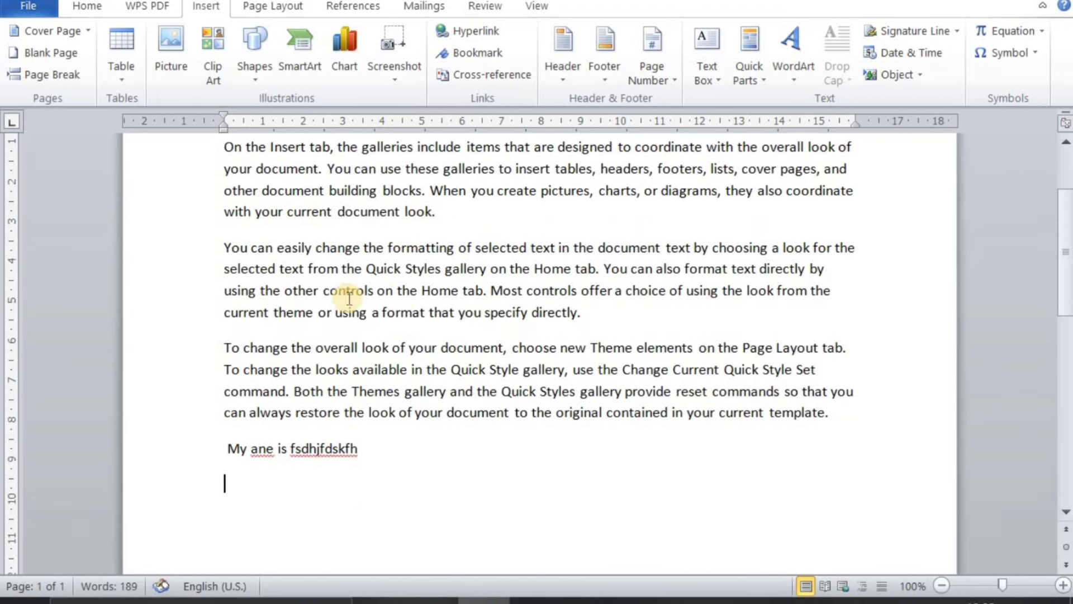
pyautogui.scroll(-3, 422, 478)
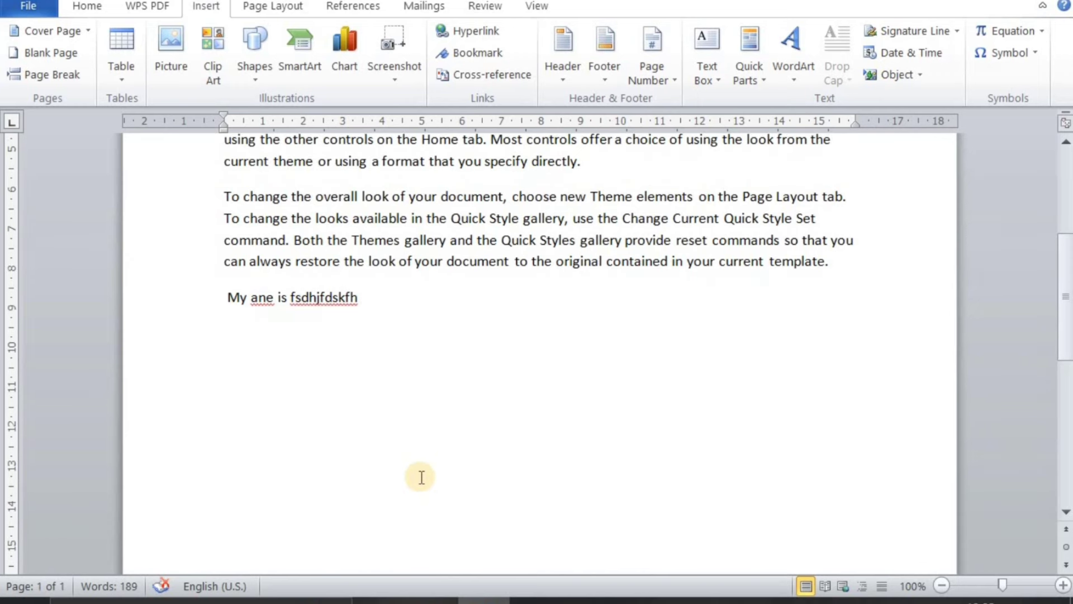
pyautogui.hotkey('ctrl', 'n')
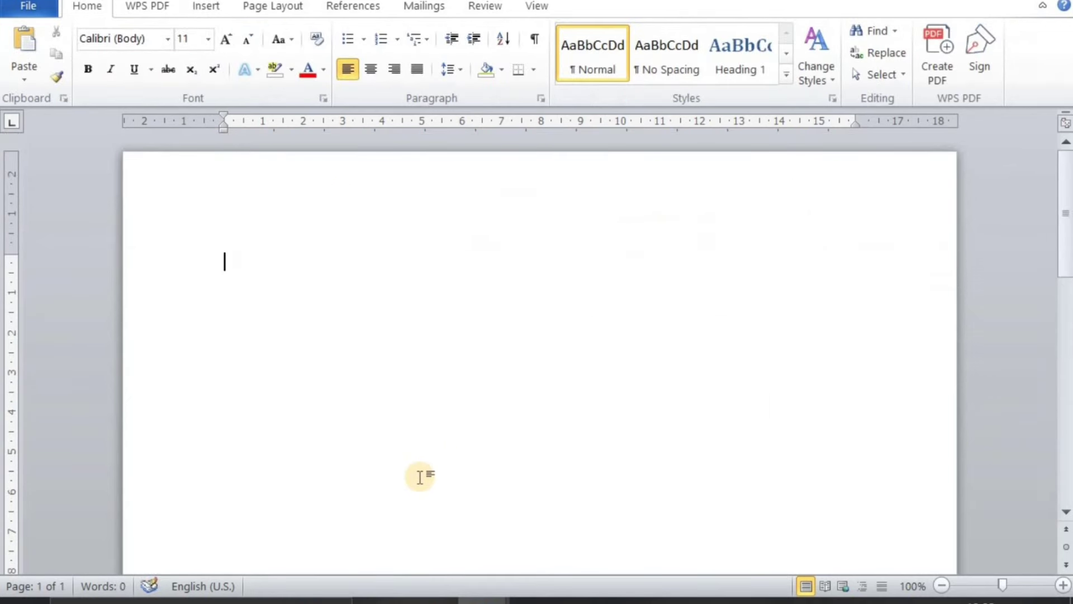
# Preview both open Word documents and switch back to Document1
pyautogui.moveTo(483, 600)
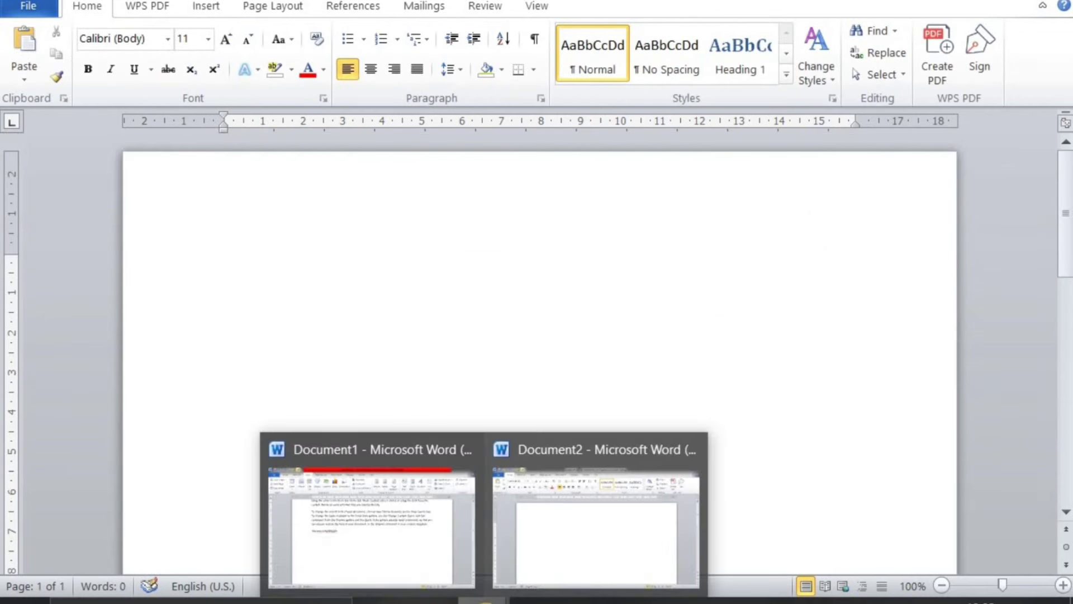
pyautogui.click(591, 532)
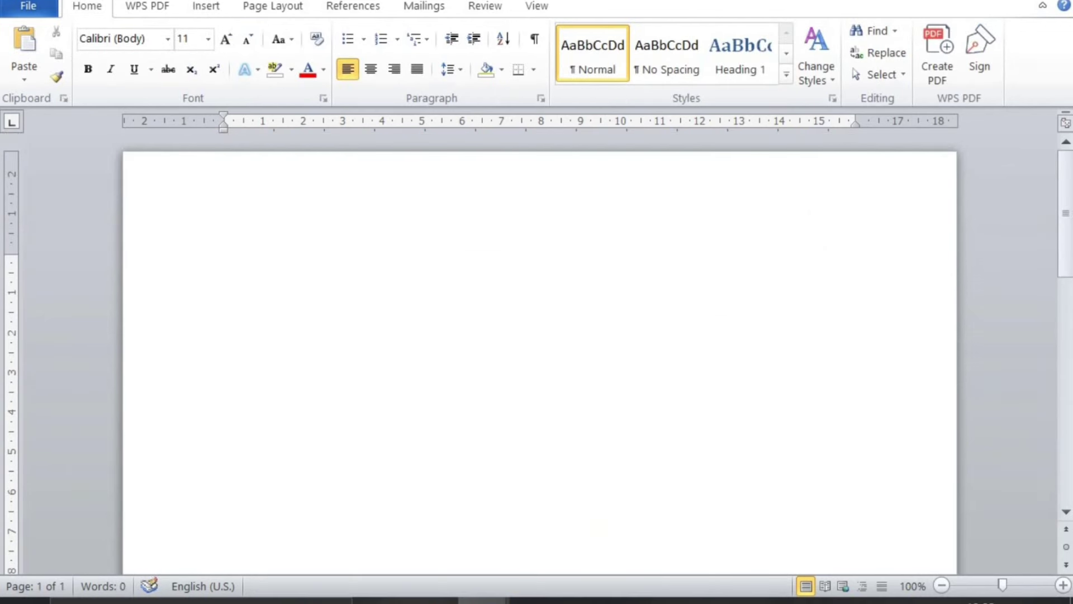
pyautogui.moveTo(326, 514)
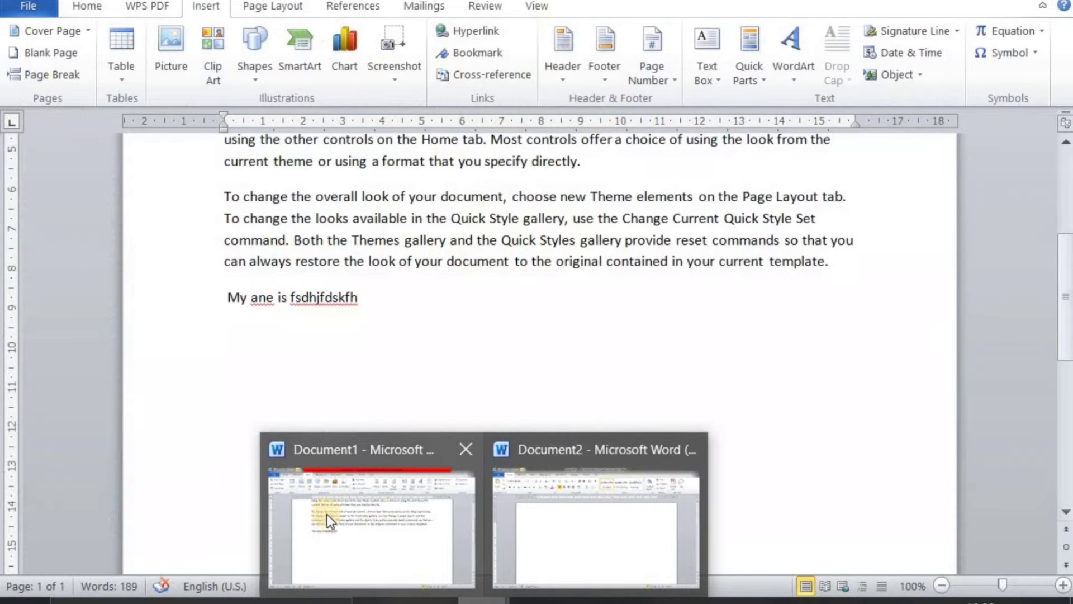
pyautogui.click(330, 508)
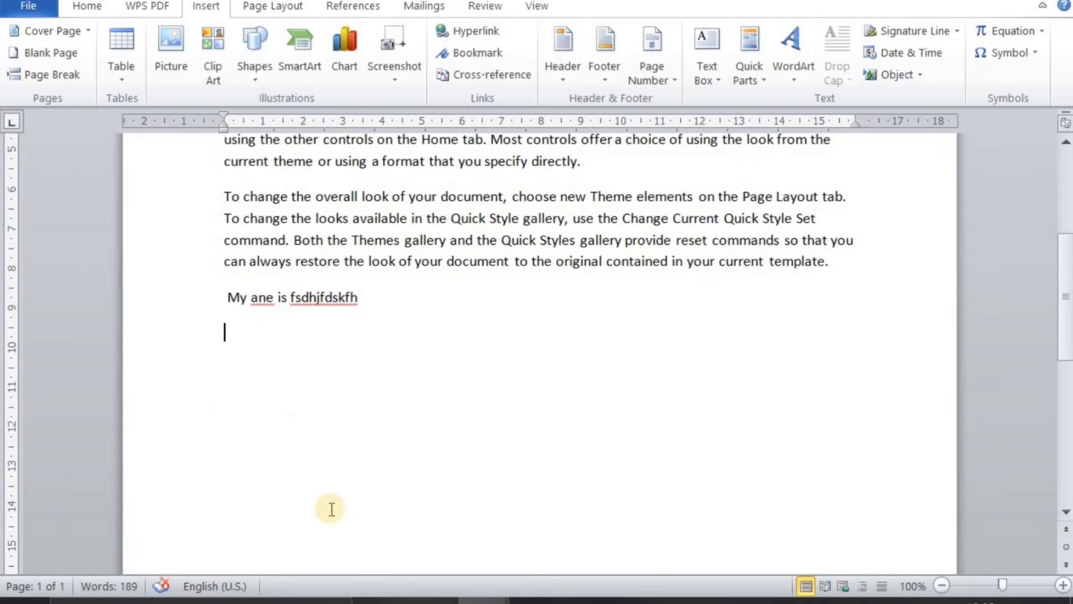
# Insert a page break after the line "My ane is fsdhjfdskfh" and check the new page in the print preview
pyautogui.click(376, 308)
pyautogui.click(67, 73)
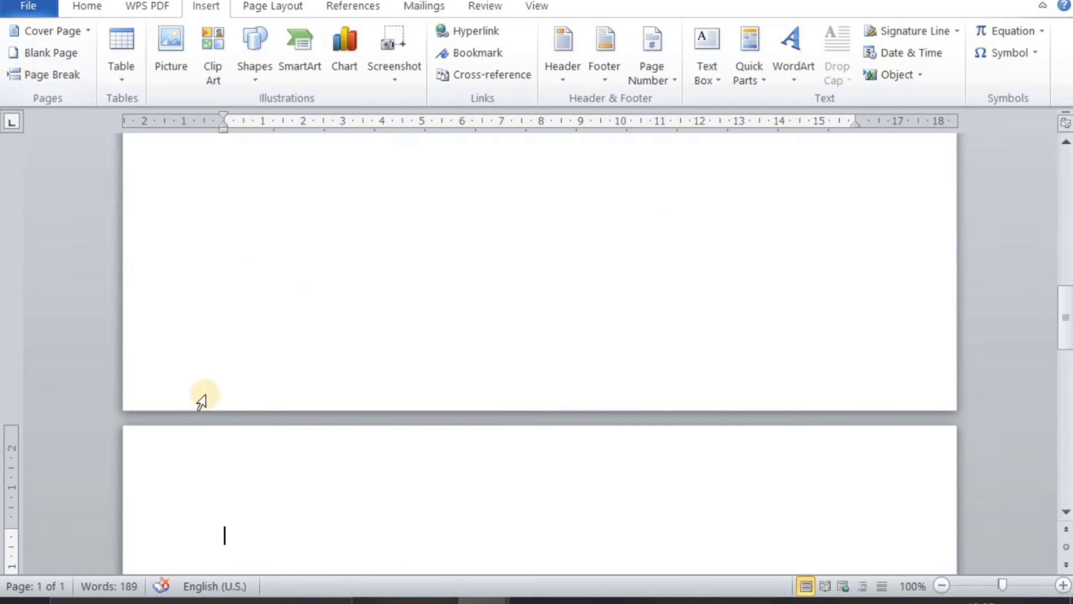
pyautogui.scroll(-3, 220, 434)
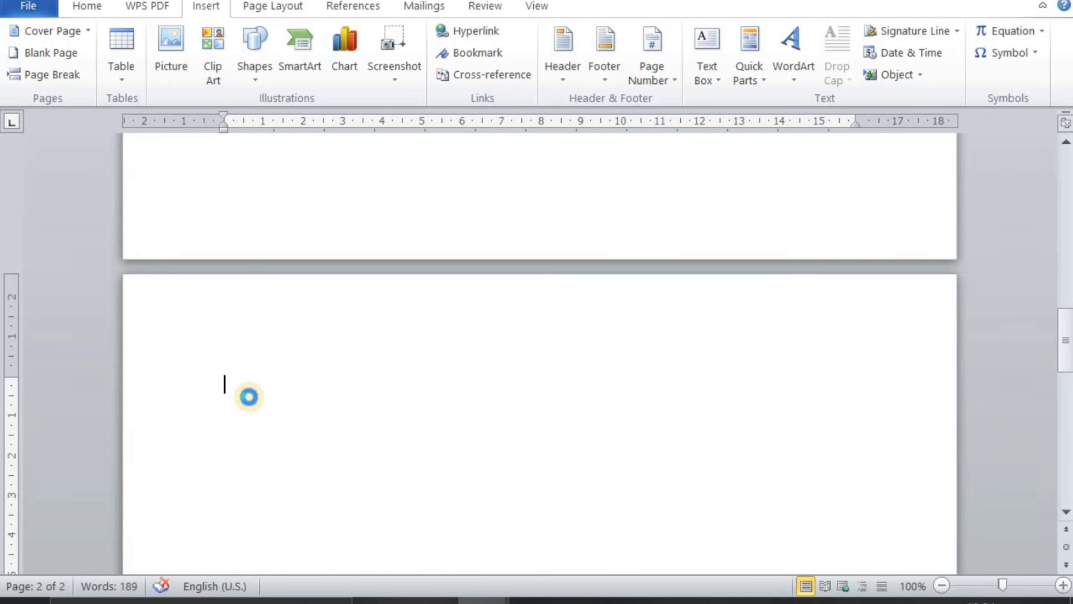
pyautogui.hotkey('ctrl', 'p')
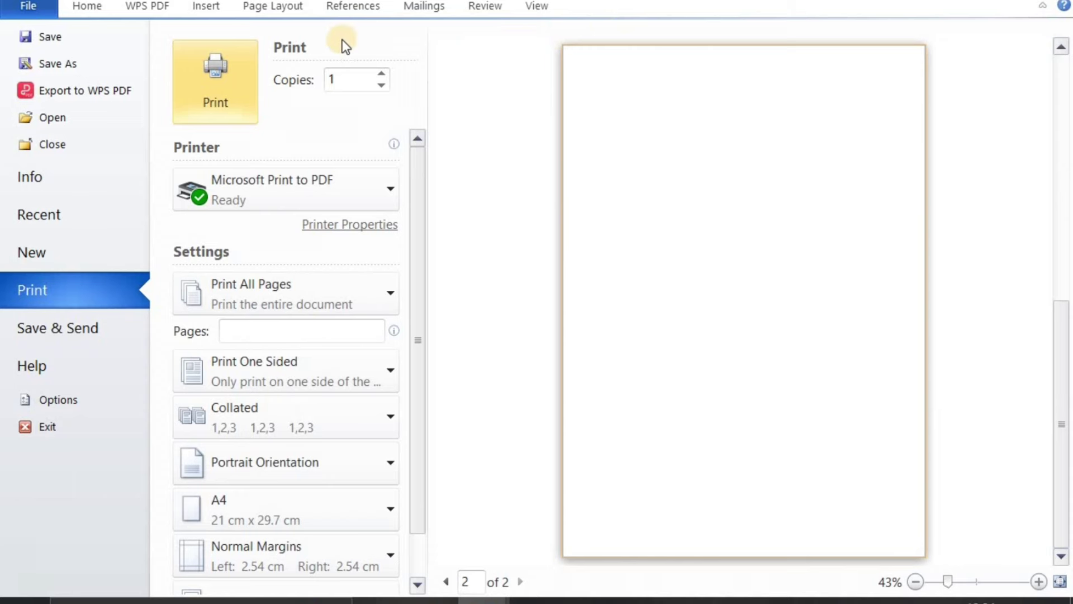
pyautogui.press('Escape')
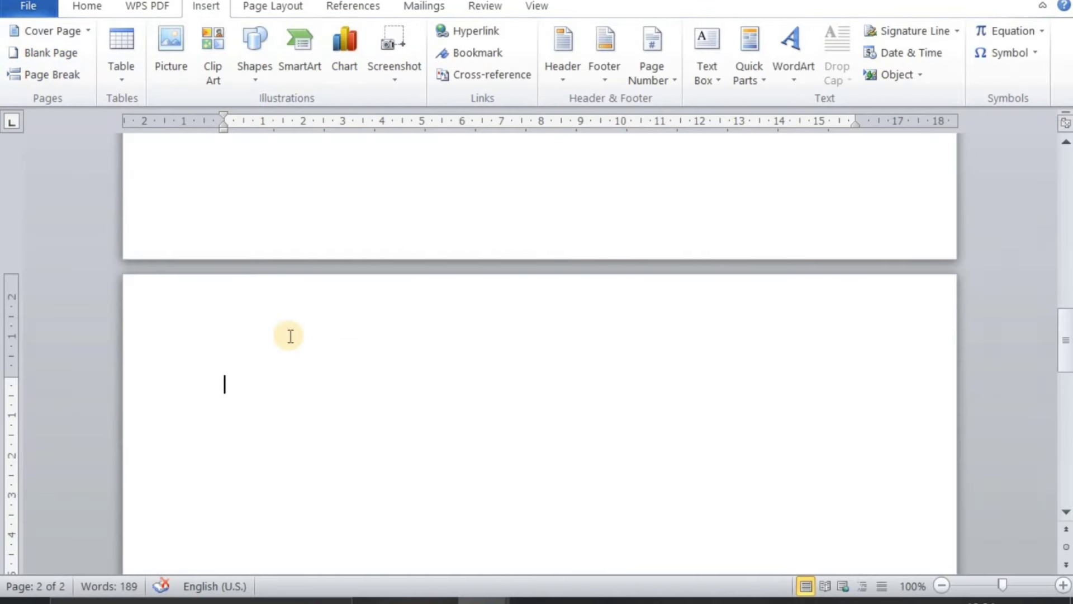
# Undo the page break, the added line and the generated sample paragraphs until the document is empty
pyautogui.hotkey('ctrl', 'z')
pyautogui.hotkey('ctrl', 'z')
pyautogui.hotkey('ctrl', 'z')
pyautogui.hotkey('ctrl', 'z')
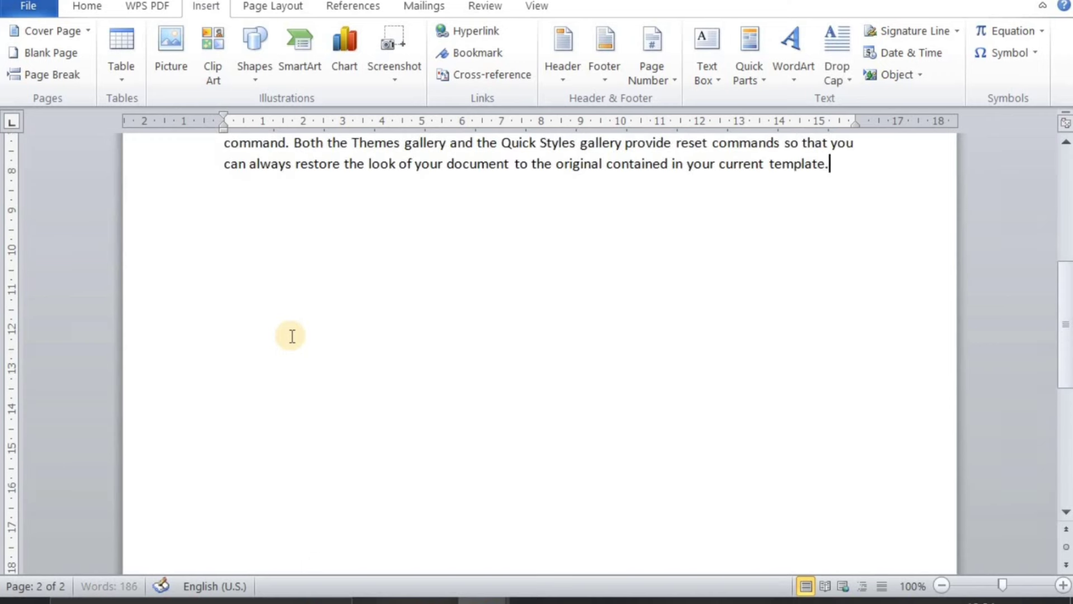
pyautogui.hotkey('ctrl', 'Return')
pyautogui.write('=rand()')
pyautogui.press('BackSpace')
pyautogui.press('BackSpace')
pyautogui.press('BackSpace')
pyautogui.press('BackSpace')
pyautogui.press('BackSpace')
pyautogui.press('BackSpace')
pyautogui.press('BackSpace')
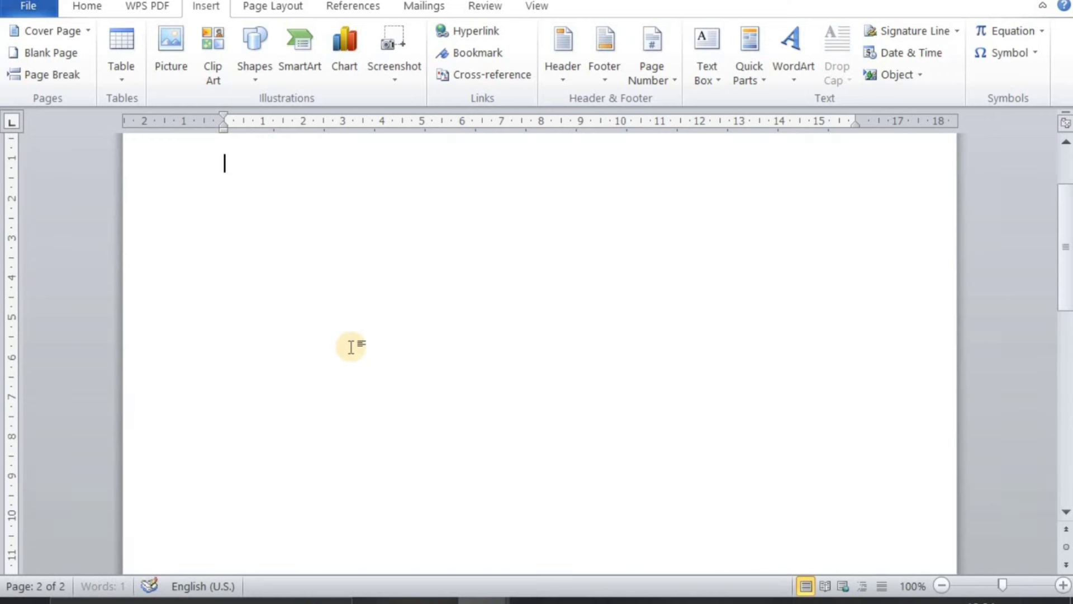
pyautogui.press('BackSpace')
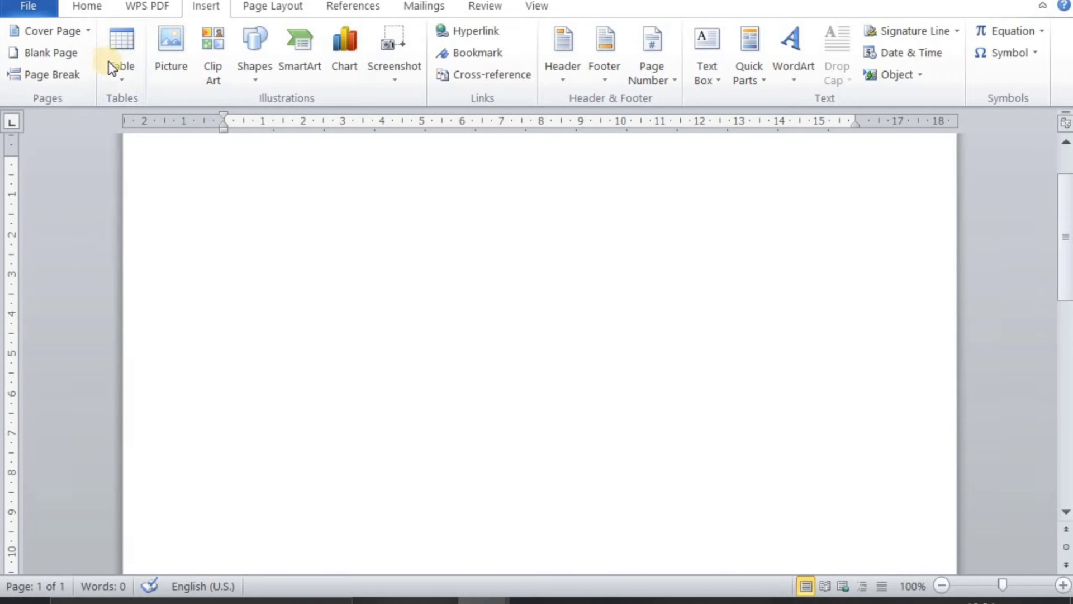
# Insert a table with four columns and four rows in the empty document and undo the insertion
pyautogui.click(121, 70)
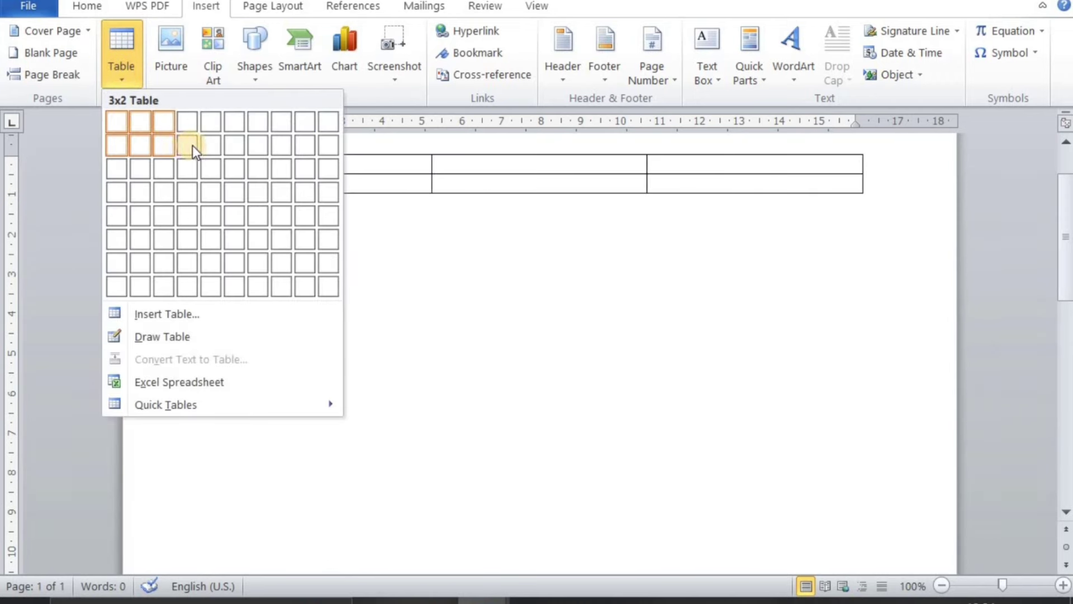
pyautogui.click(191, 200)
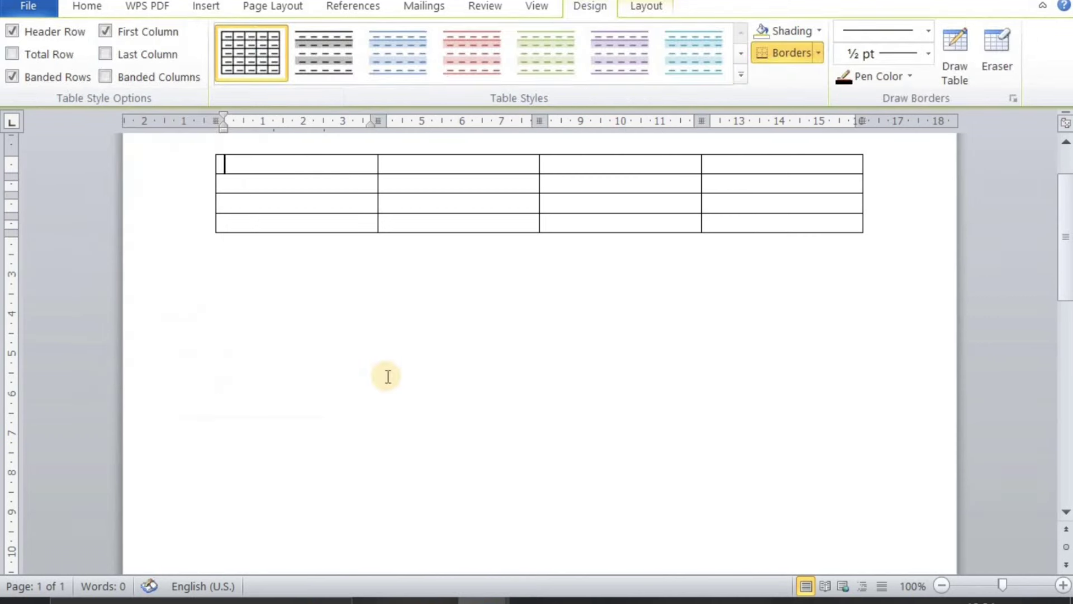
pyautogui.click(382, 374)
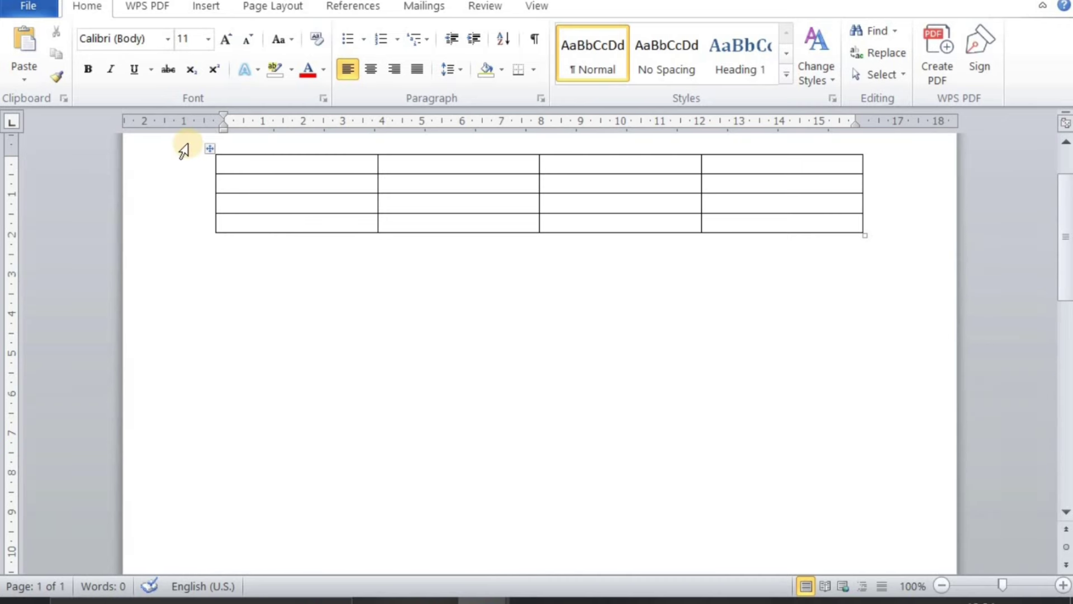
pyautogui.hotkey('ctrl', 'z')
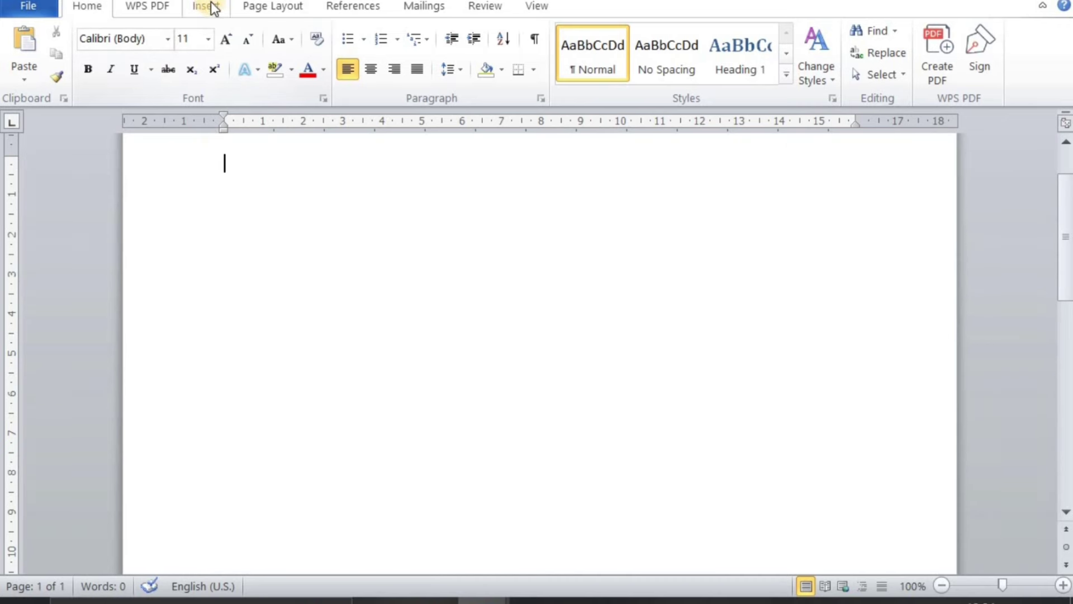
# Insert a table with four columns and three rows at the start of the document
pyautogui.click(212, 5)
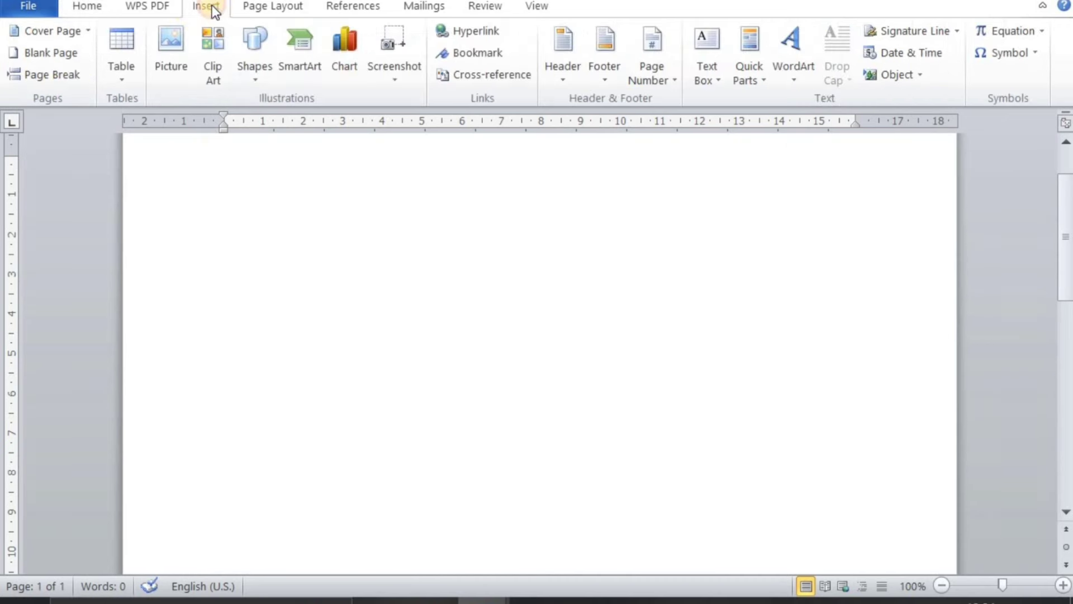
pyautogui.click(118, 50)
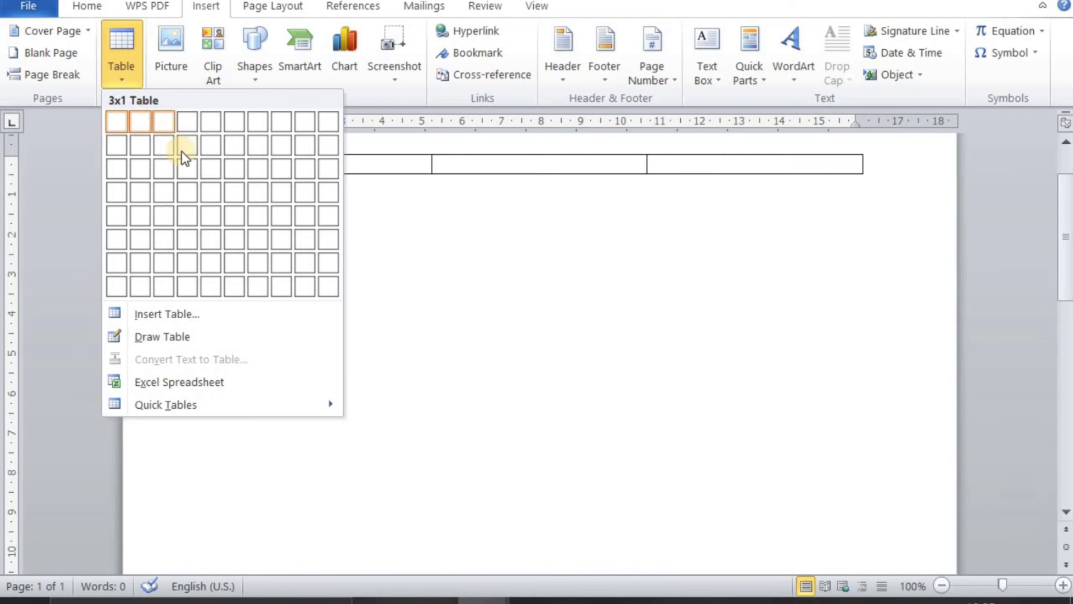
pyautogui.click(184, 178)
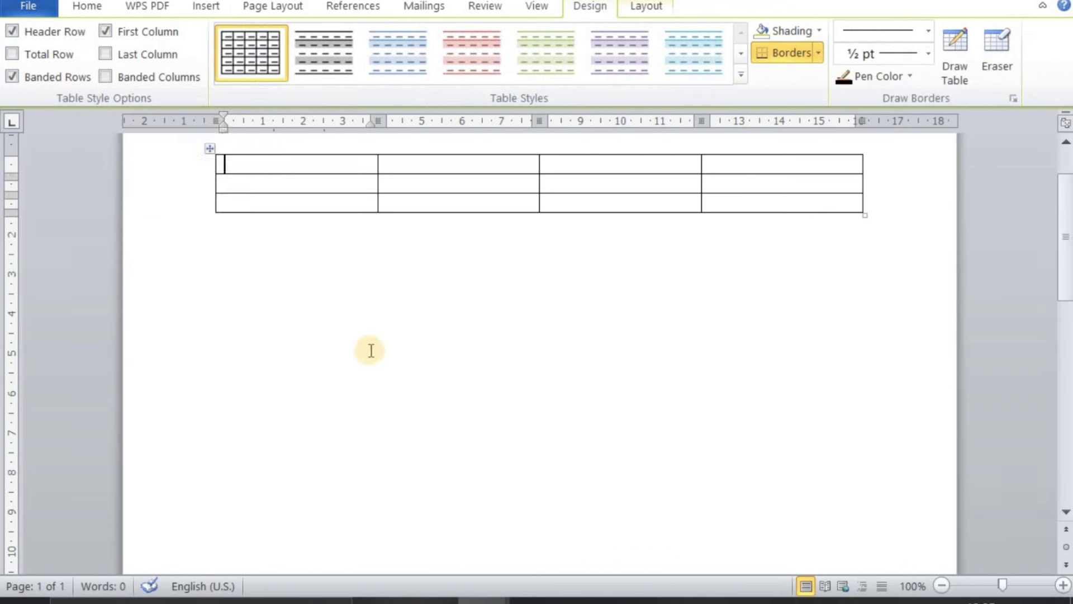
pyautogui.scroll(3, 335, 318)
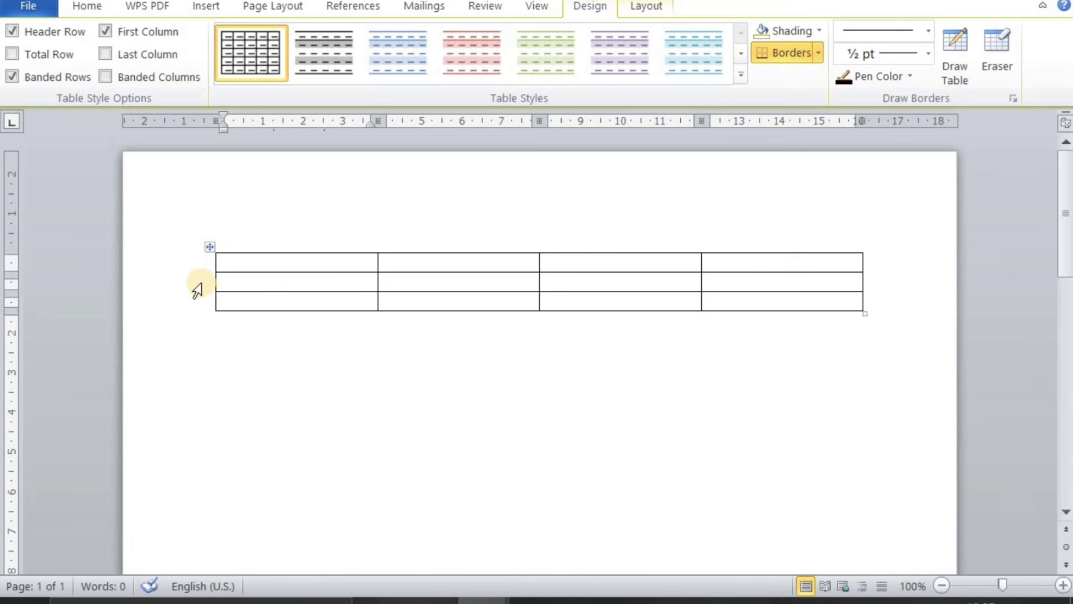
# Select each of the table's four columns in turn and return the cursor to the line below the table
pyautogui.click(250, 224)
pyautogui.click(463, 239)
pyautogui.click(659, 239)
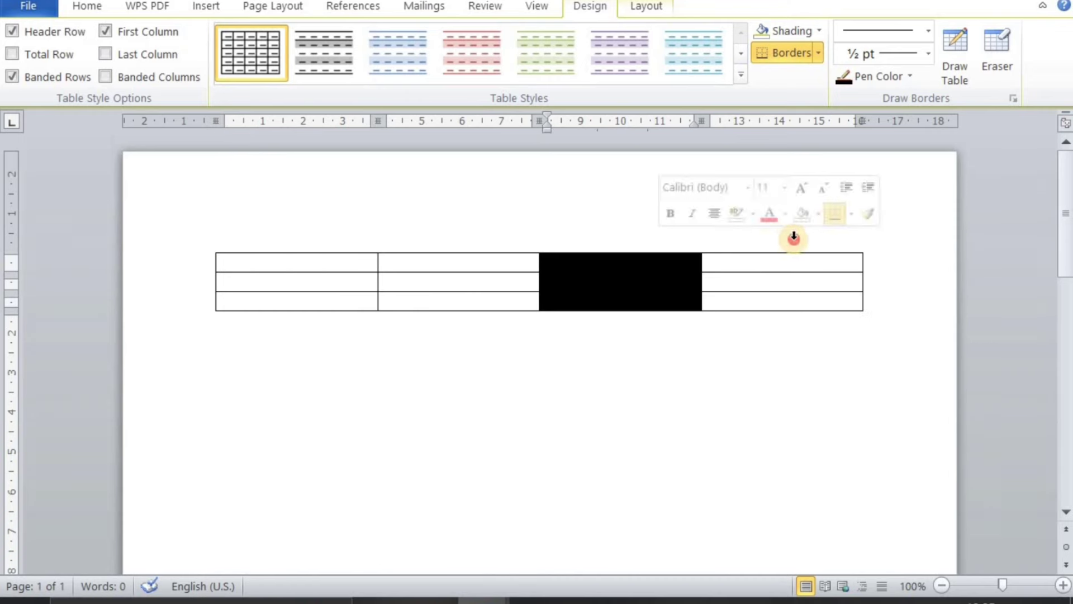
pyautogui.click(793, 237)
pyautogui.click(313, 332)
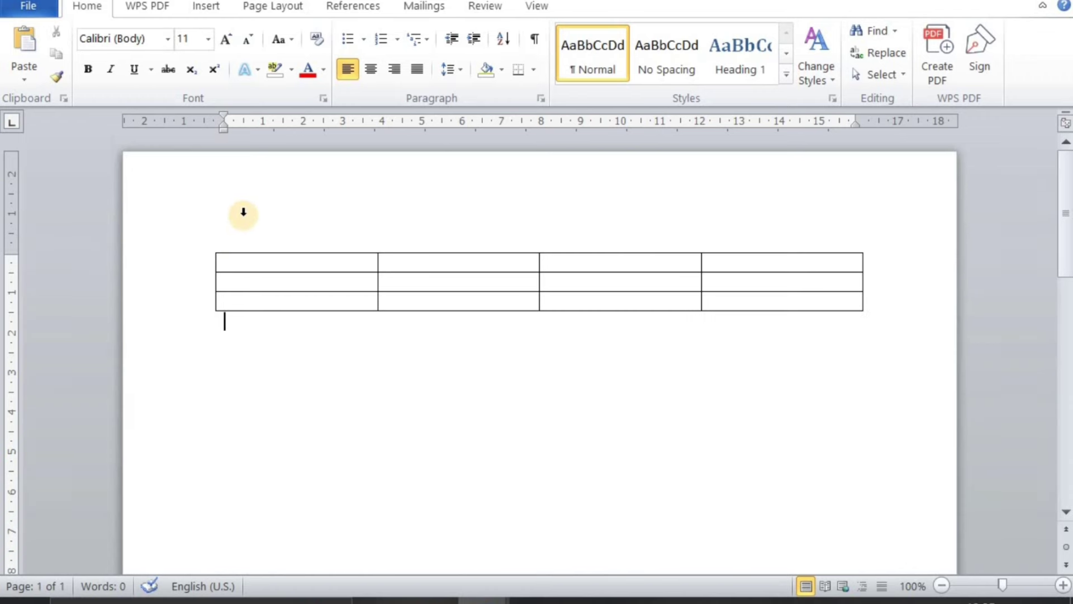
pyautogui.click(214, 9)
pyautogui.click(126, 81)
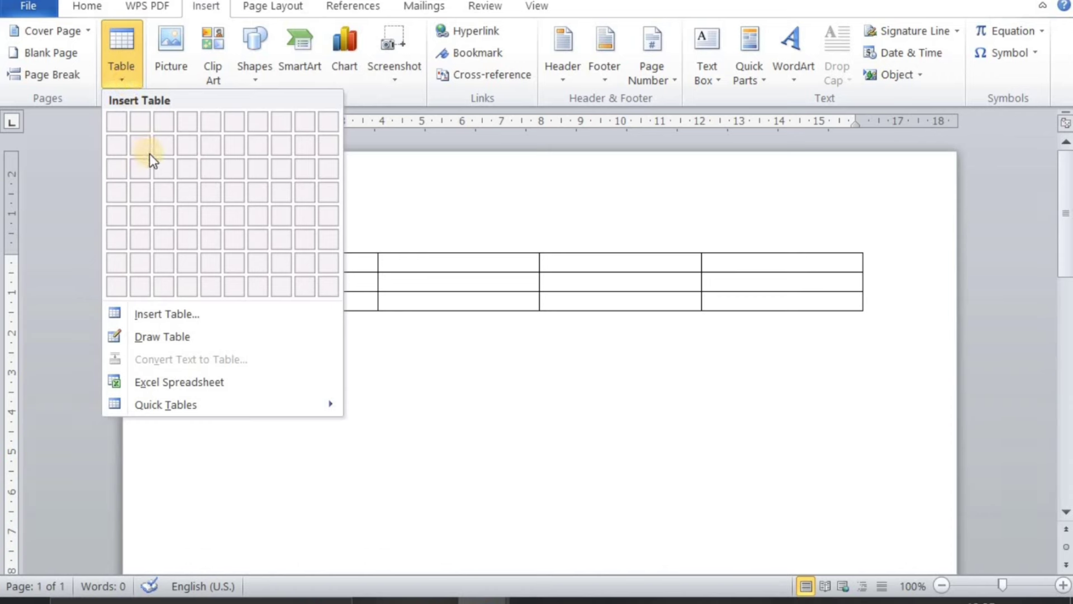
pyautogui.click(365, 321)
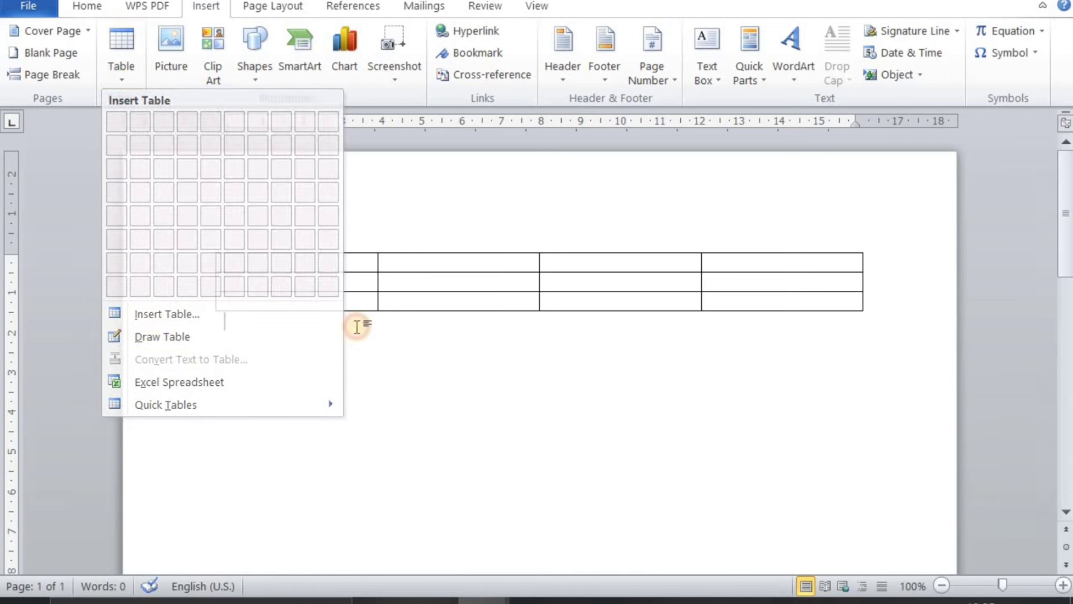
pyautogui.click(126, 81)
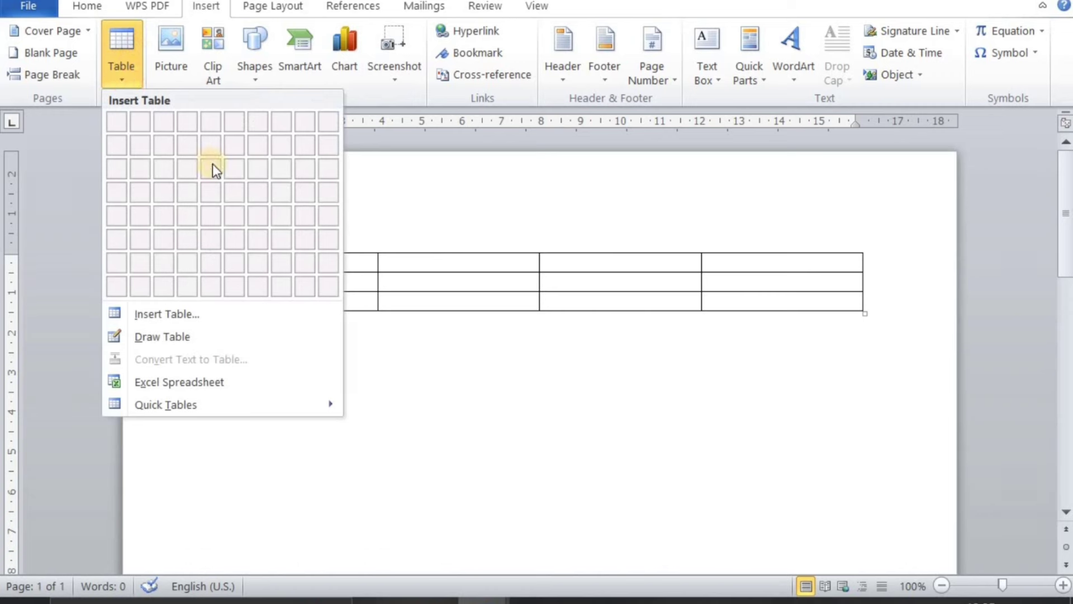
pyautogui.click(419, 311)
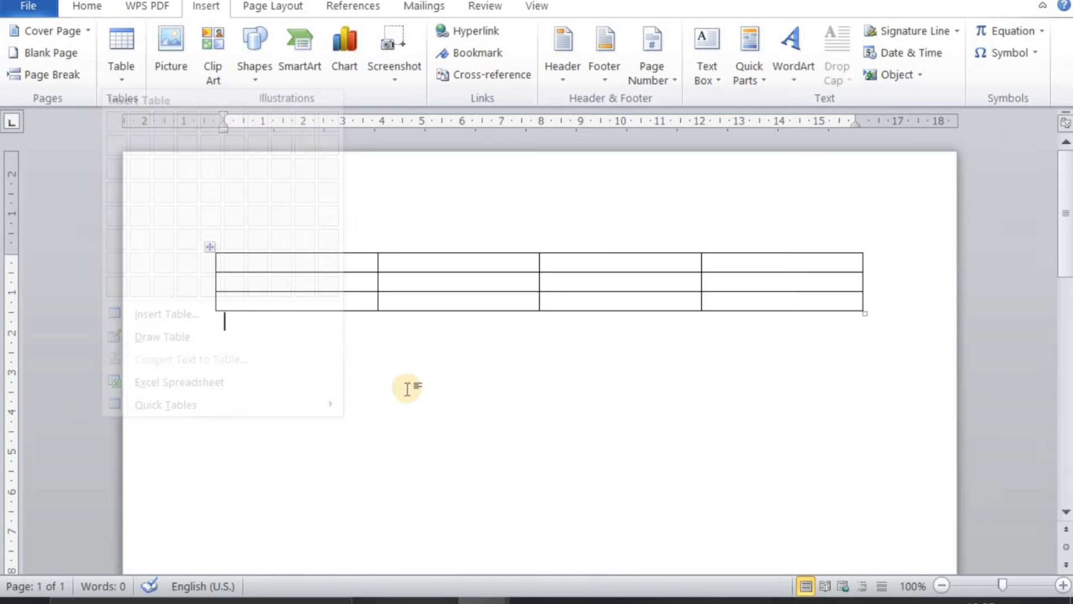
# Undo the existing table and insert one with five columns and two rows instead
pyautogui.click(299, 307)
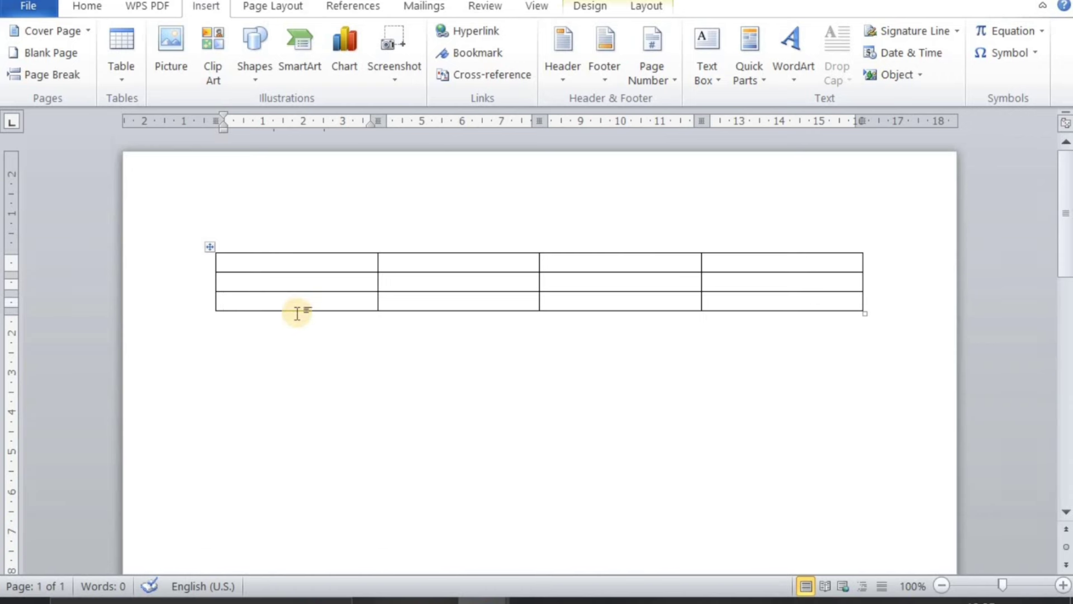
pyautogui.hotkey('ctrl', 'z')
pyautogui.click(122, 75)
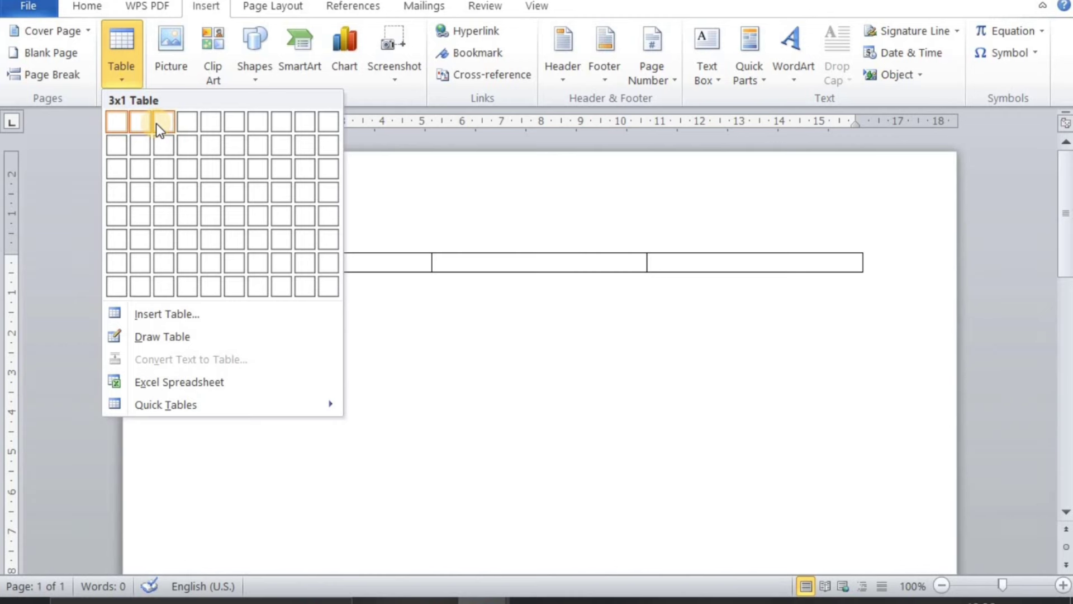
pyautogui.click(211, 144)
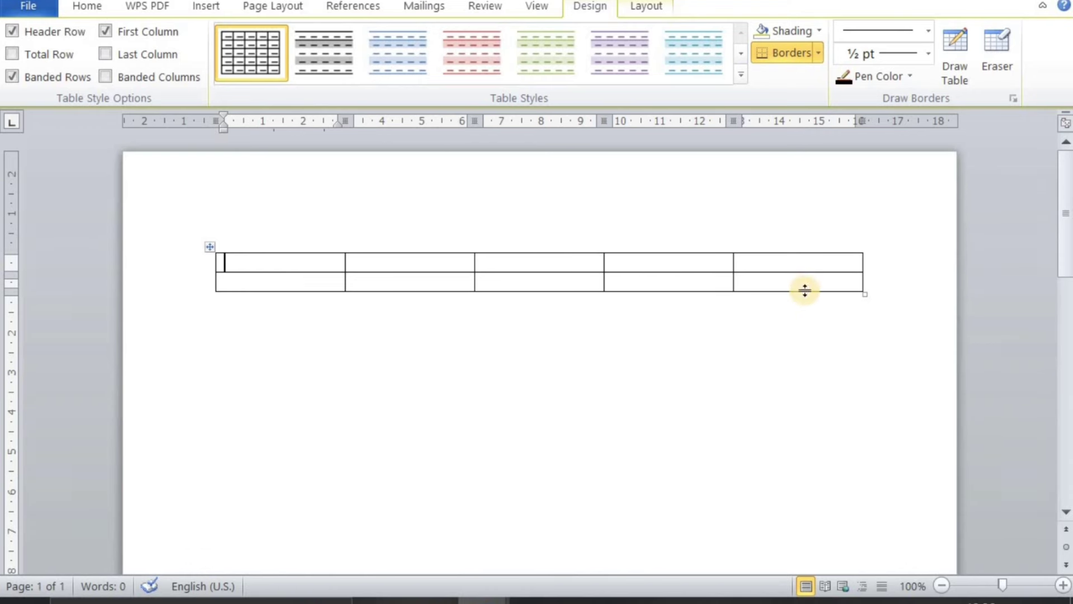
# Extend the five-column table with many new rows by repeatedly advancing past its last cell
pyautogui.click(786, 285)
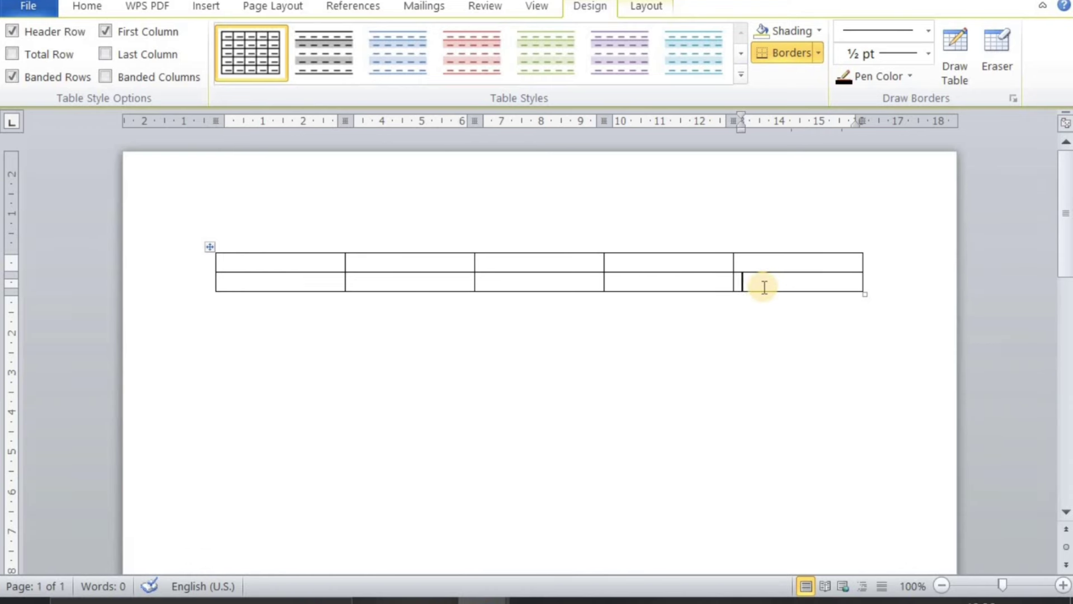
pyautogui.press('Tab')
pyautogui.press('Tab')
pyautogui.press('Tab')
pyautogui.press('Tab')
pyautogui.press('Tab')
pyautogui.press('Tab')
pyautogui.press('Tab')
pyautogui.press('Tab')
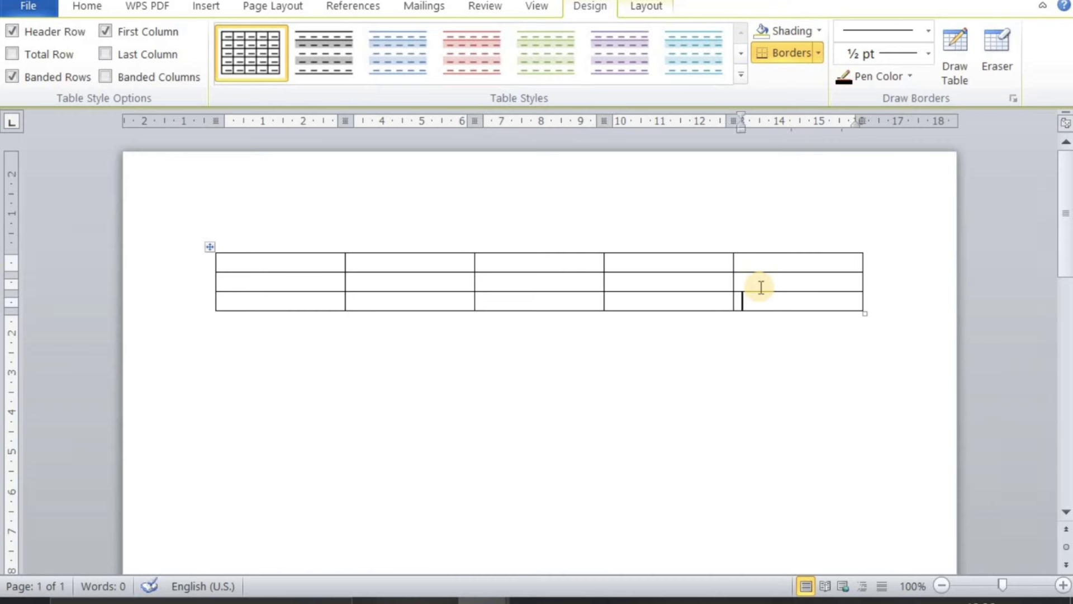
pyautogui.press('Tab')
pyautogui.press('Tab')
pyautogui.press('Tab')
pyautogui.press('Tab')
pyautogui.press('Tab')
pyautogui.press('Tab')
pyautogui.press('Tab')
pyautogui.press('Tab')
pyautogui.press('Tab')
pyautogui.press('Tab')
pyautogui.press('Tab')
pyautogui.press('Tab')
pyautogui.press('Tab')
pyautogui.press('Tab')
pyautogui.press('Tab')
pyautogui.press('Tab')
pyautogui.press('Tab')
pyautogui.press('Tab')
pyautogui.press('Tab')
pyautogui.press('Tab')
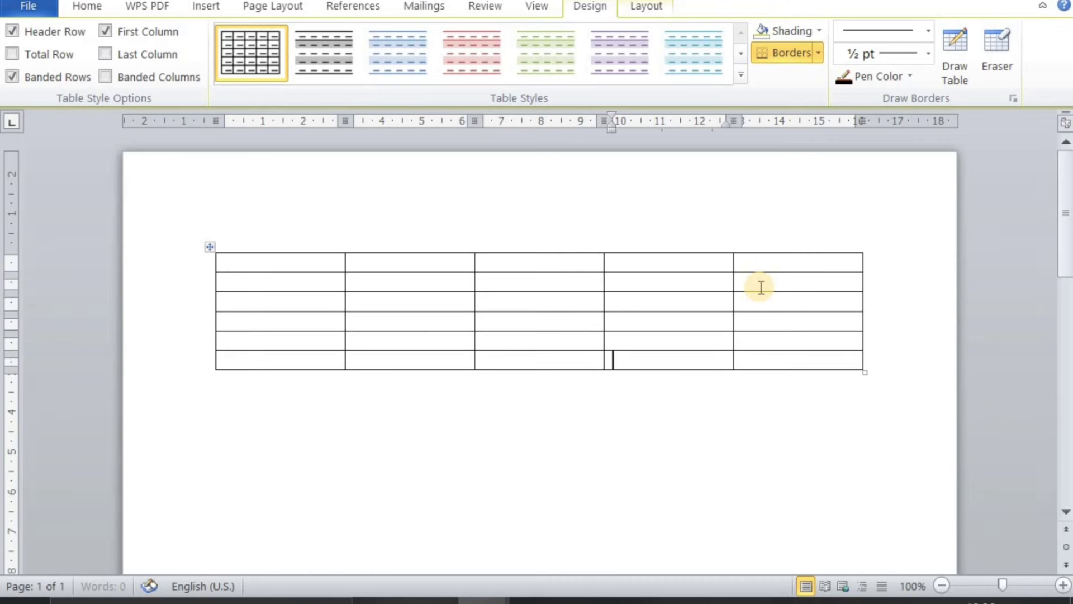
pyautogui.press('Tab')
pyautogui.press('Tab')
pyautogui.press('Tab')
pyautogui.press('Tab')
pyautogui.press('Tab')
pyautogui.press('Tab')
pyautogui.press('Tab')
pyautogui.press('Tab')
pyautogui.press('Tab')
pyautogui.press('Tab')
pyautogui.press('Tab')
pyautogui.press('Tab')
pyautogui.press('Tab')
pyautogui.press('Tab')
pyautogui.press('Tab')
pyautogui.press('Tab')
pyautogui.press('Tab')
pyautogui.press('Tab')
pyautogui.press('Tab')
pyautogui.press('Tab')
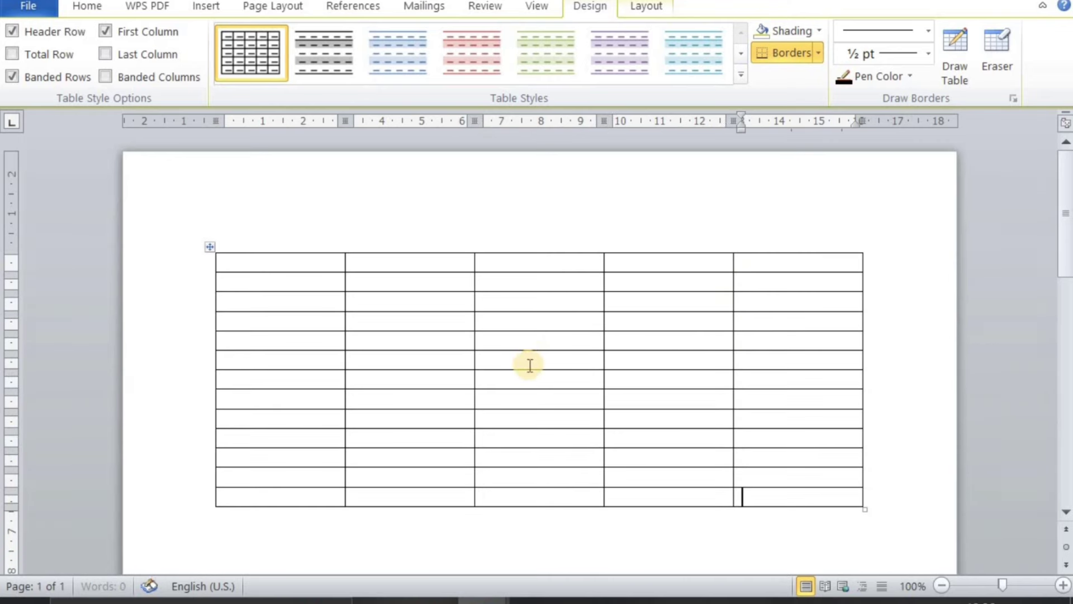
# Undo all the added rows and the five-column table insertion, leaving the document empty
pyautogui.hotkey('ctrl', 'z')
pyautogui.hotkey('ctrl', 'z')
pyautogui.hotkey('ctrl', 'z')
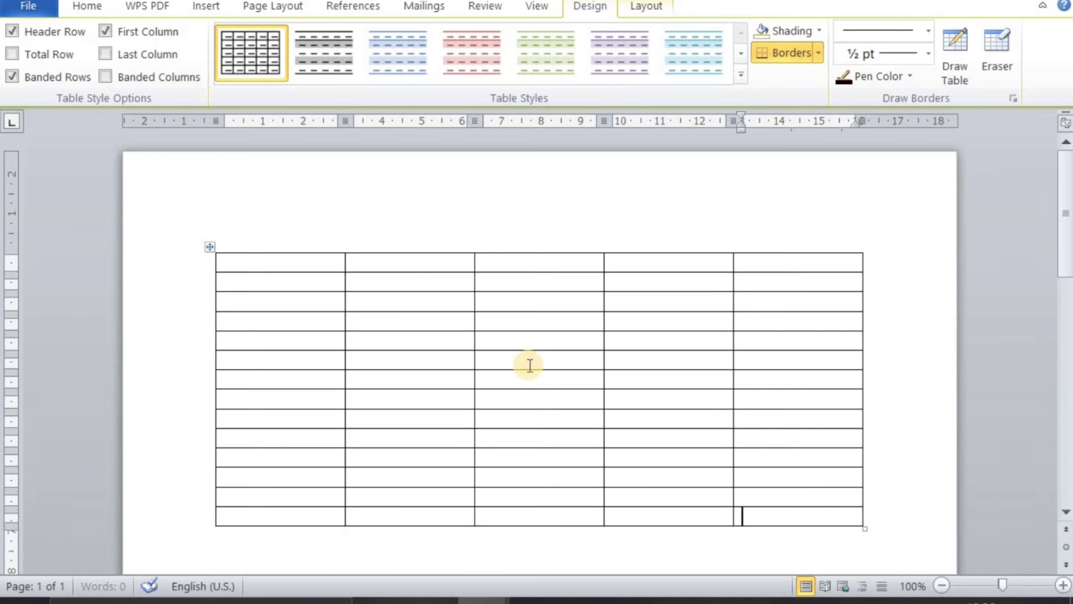
pyautogui.hotkey('ctrl', 'z')
pyautogui.hotkey('ctrl', 'z')
pyautogui.hotkey('ctrl', 'z')
pyautogui.hotkey('ctrl', 'z')
pyautogui.hotkey('ctrl', 'z')
pyautogui.hotkey('ctrl', 'z')
pyautogui.hotkey('ctrl', 'z')
pyautogui.hotkey('ctrl', 'z')
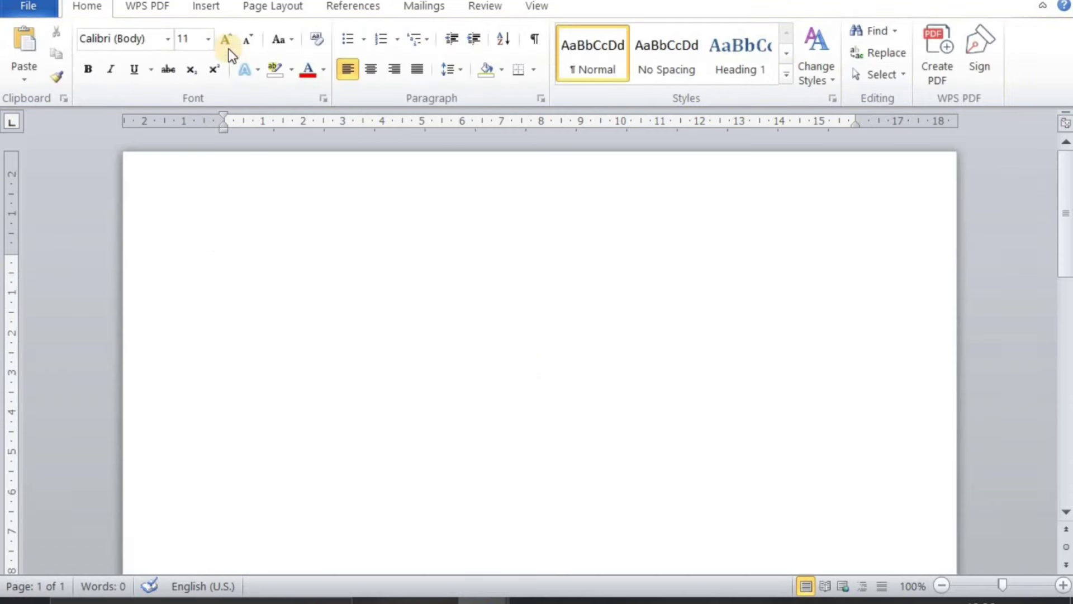
pyautogui.click(201, 10)
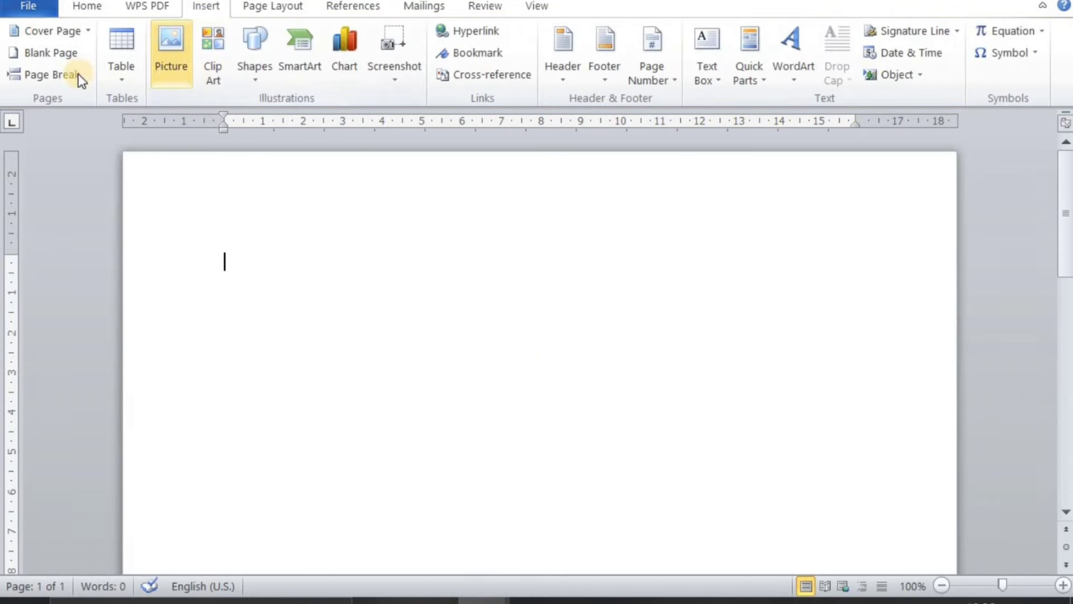
pyautogui.click(132, 59)
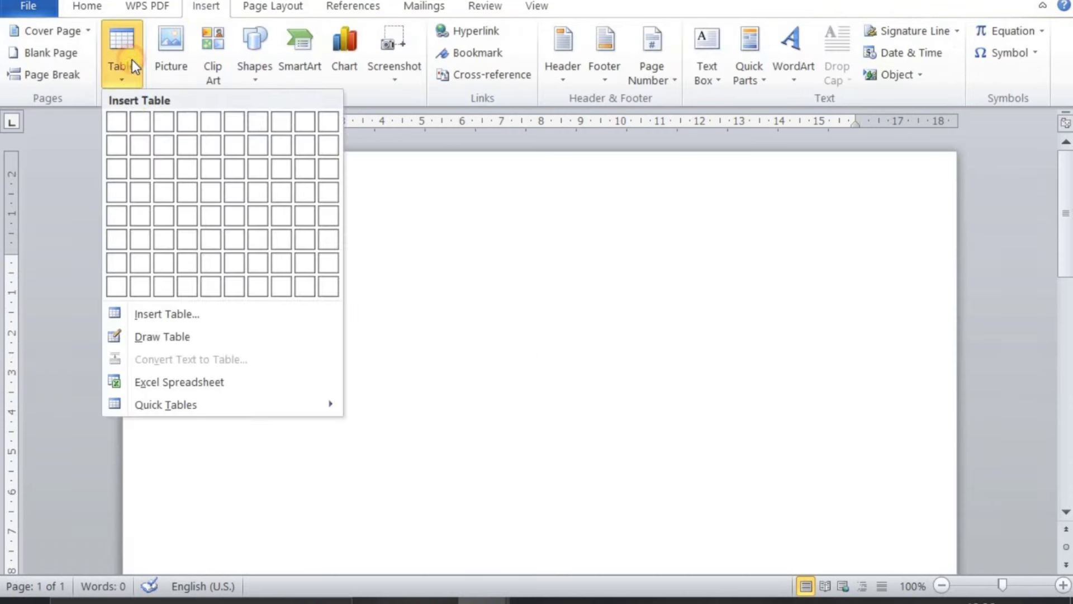
pyautogui.click(144, 315)
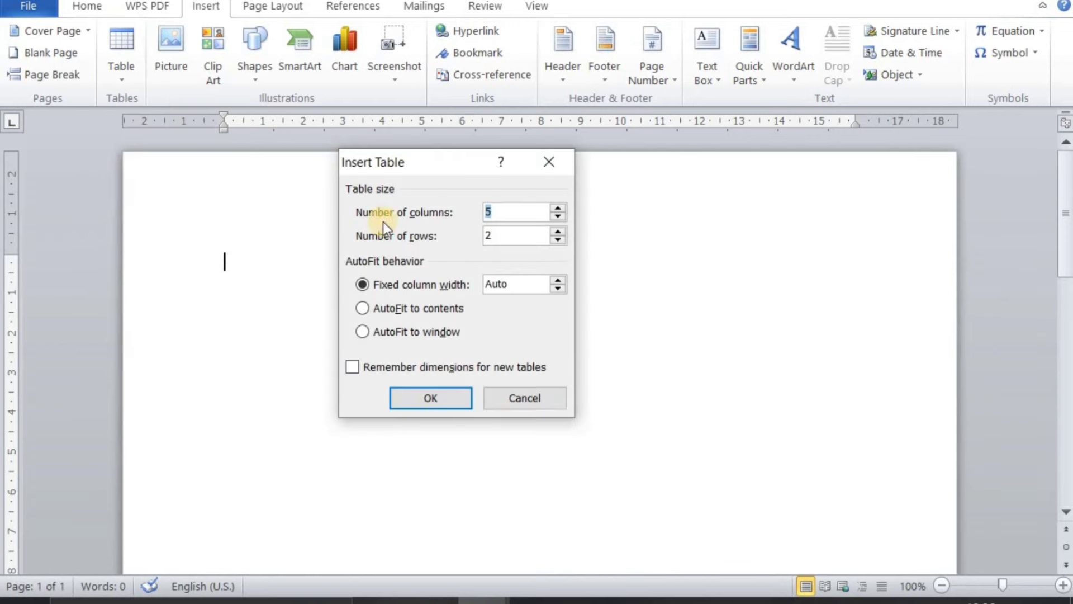
pyautogui.click(557, 163)
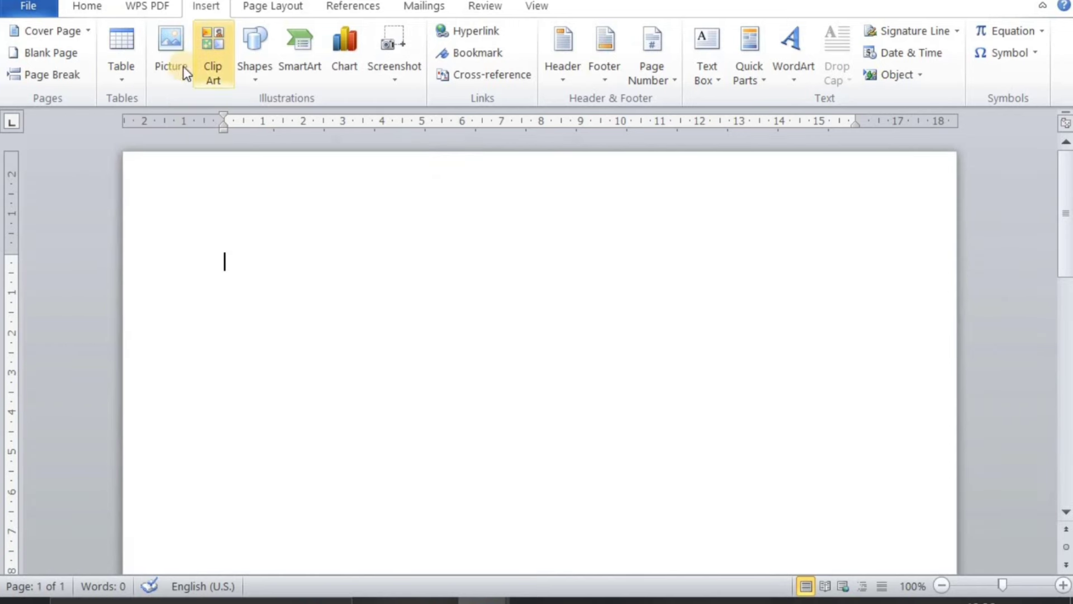
pyautogui.click(118, 66)
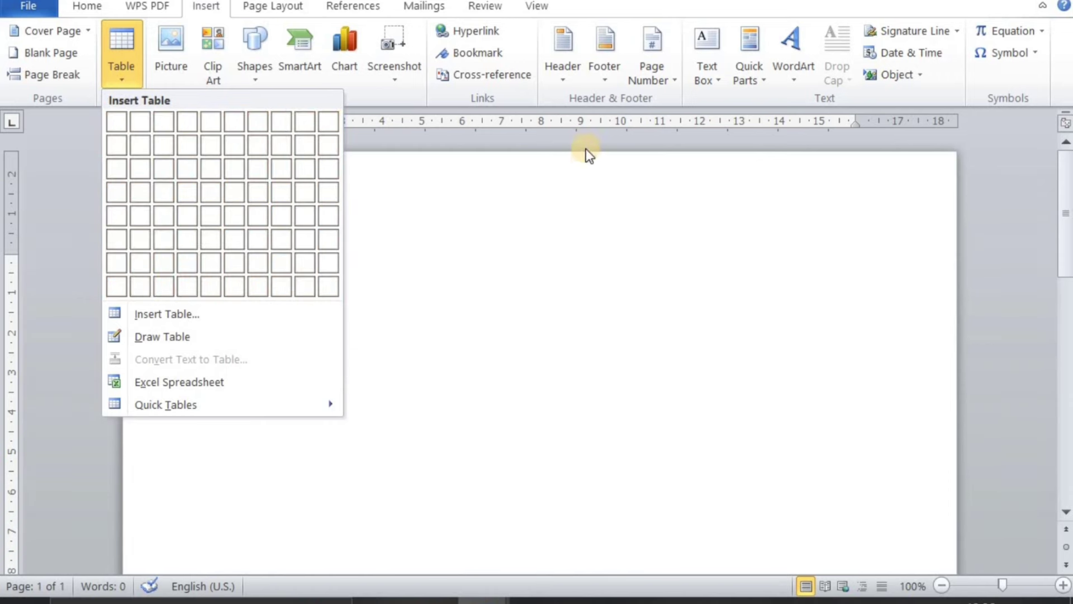
pyautogui.click(486, 224)
# Insert a table with 25 columns and 10 rows by entering its dimensions
pyautogui.click(125, 65)
pyautogui.click(126, 313)
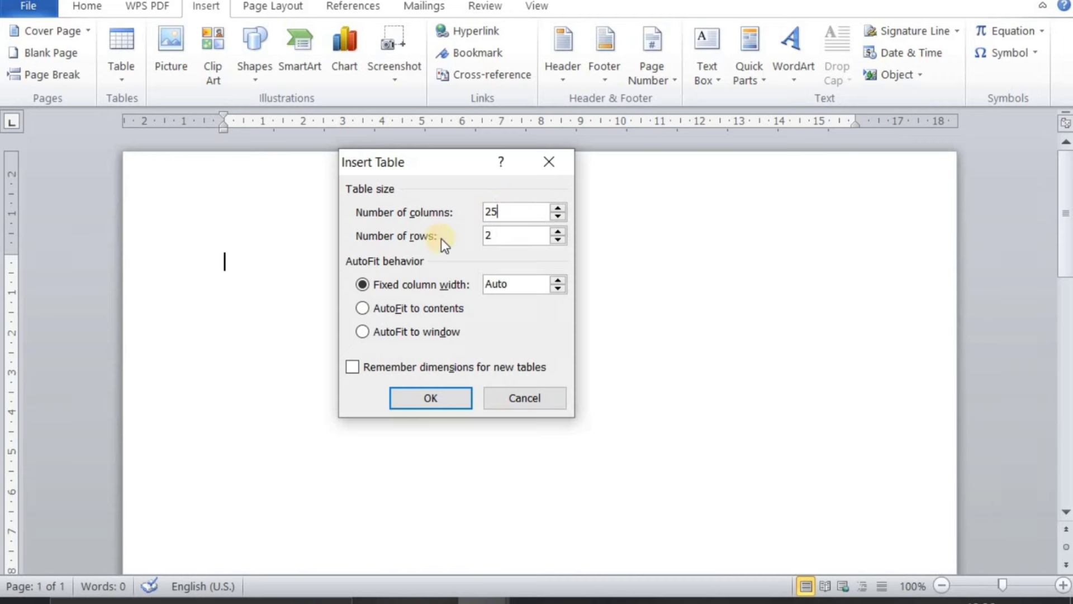
pyautogui.moveTo(493, 232); pyautogui.dragTo(480, 228)
pyautogui.write('10')
pyautogui.click(427, 402)
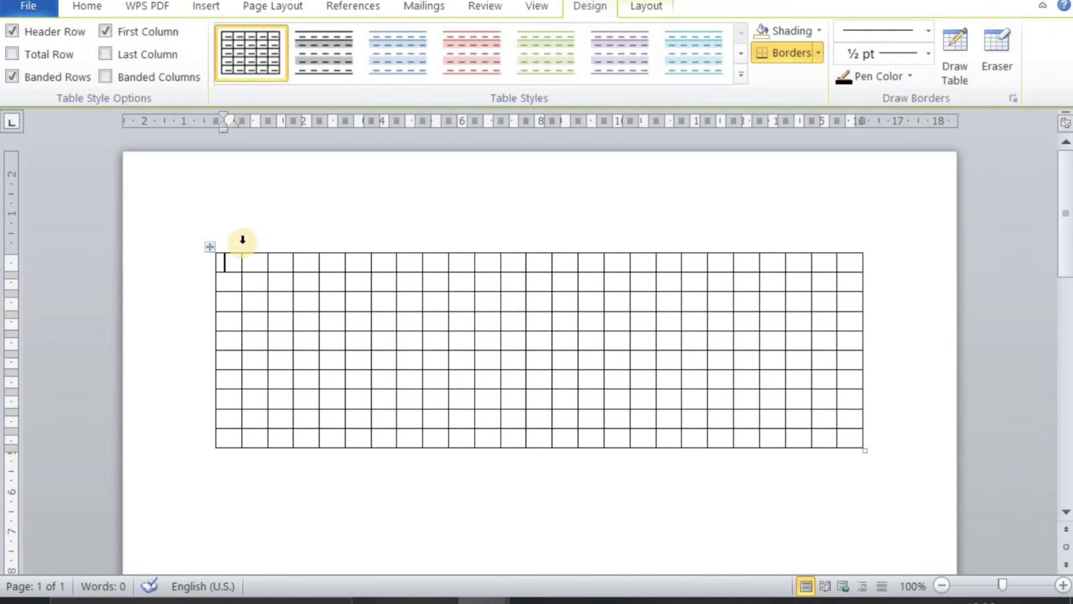
# Insert a nested table with five columns and two rows inside the first cell of the existing table
pyautogui.click(220, 7)
pyautogui.click(121, 72)
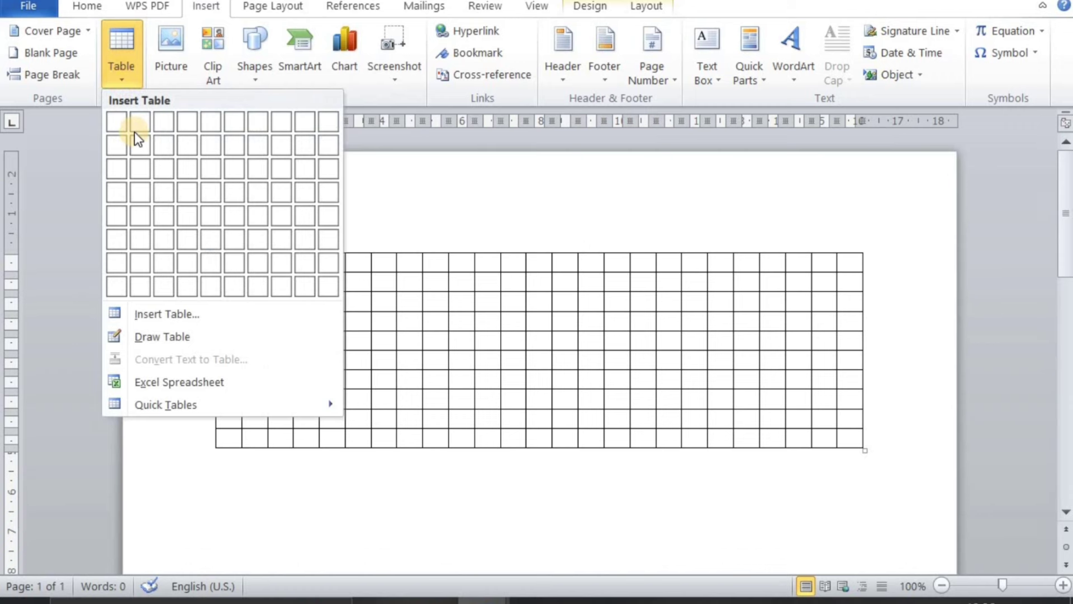
pyautogui.click(156, 314)
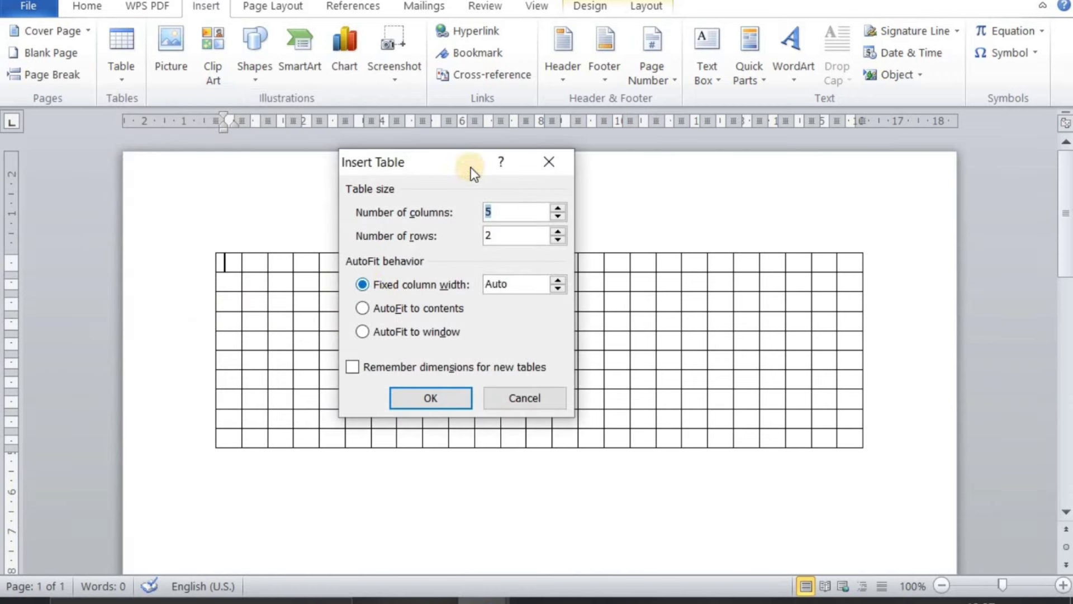
pyautogui.click(462, 395)
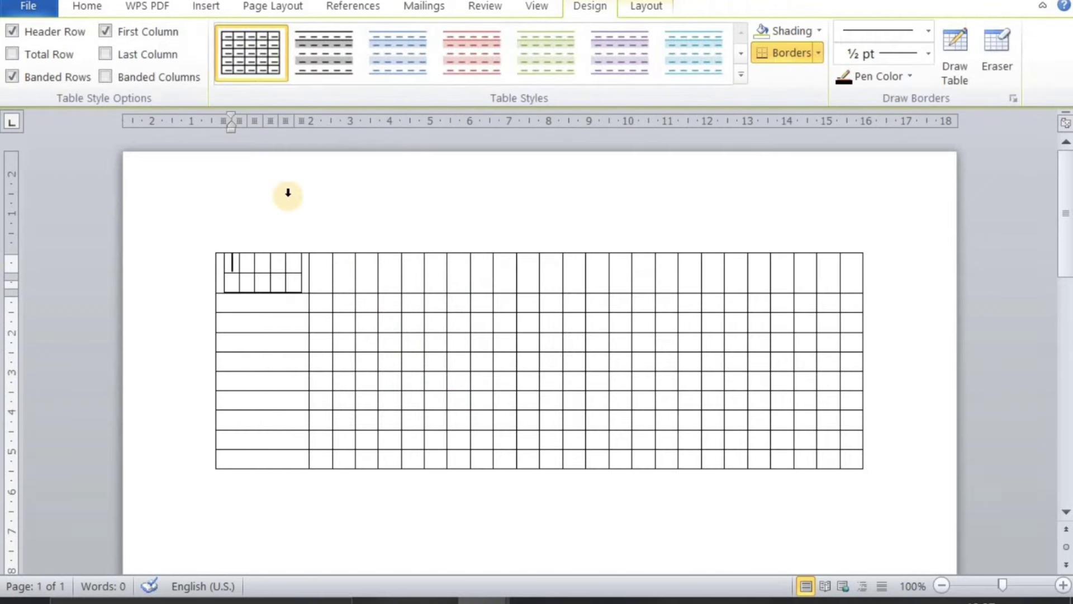
# Undo the nested and 25-column tables and insert a table with six columns and three rows instead
pyautogui.hotkey('ctrl', 'z')
pyautogui.hotkey('ctrl', 'z')
pyautogui.click(202, 8)
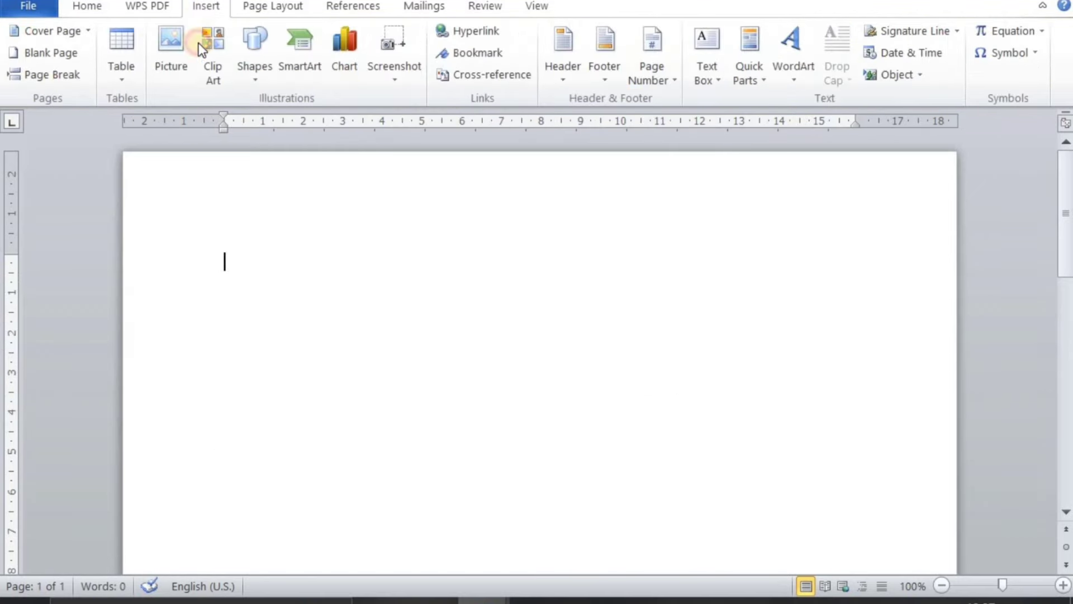
pyautogui.click(134, 56)
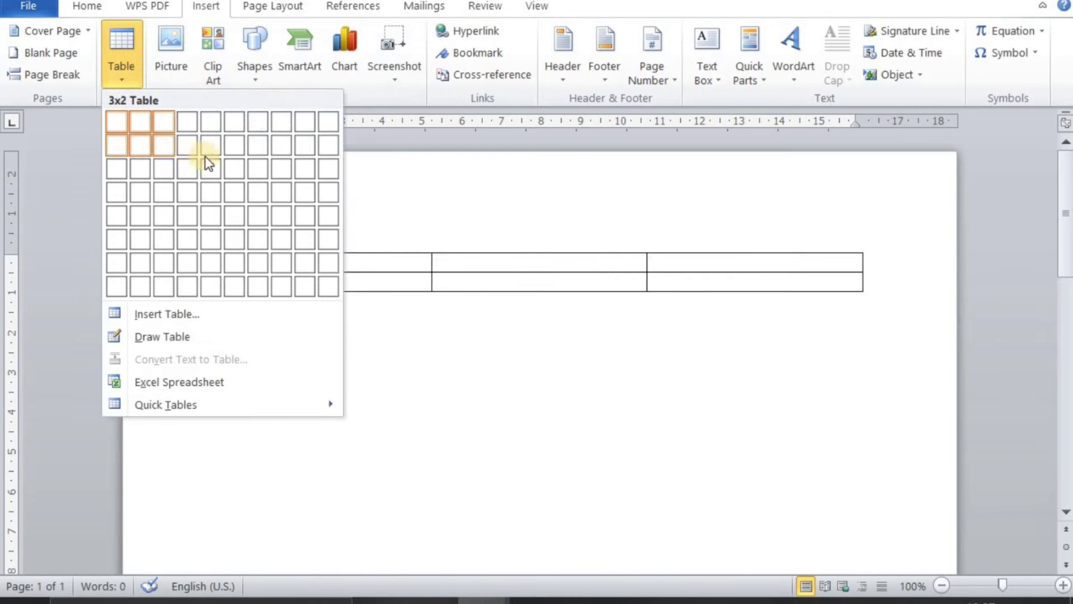
pyautogui.click(223, 169)
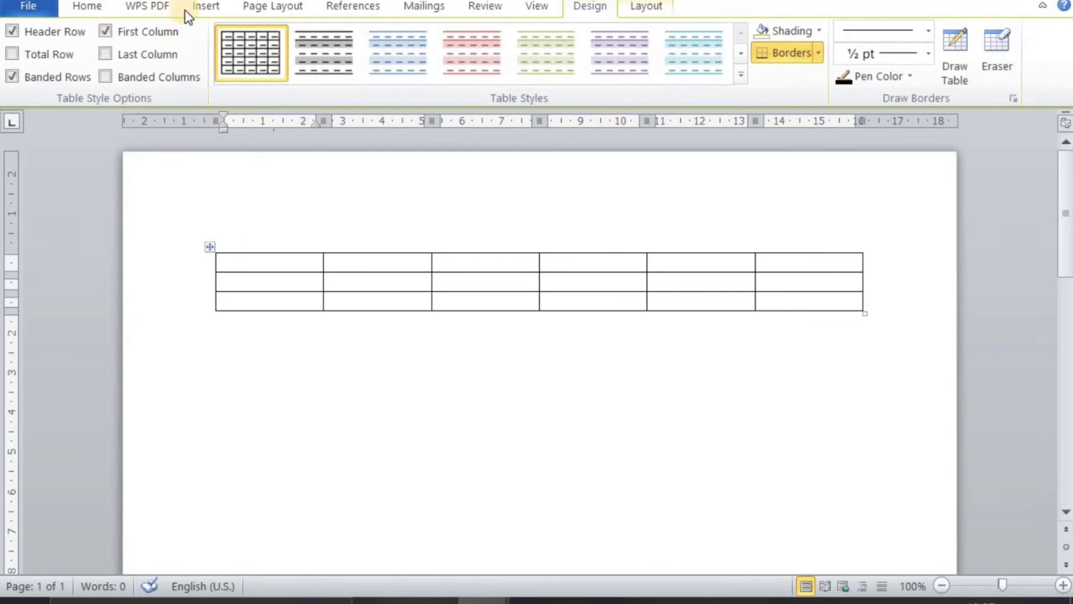
# Draw vertical borders that split the first and second original columns of the six-column table
pyautogui.click(202, 8)
pyautogui.click(135, 62)
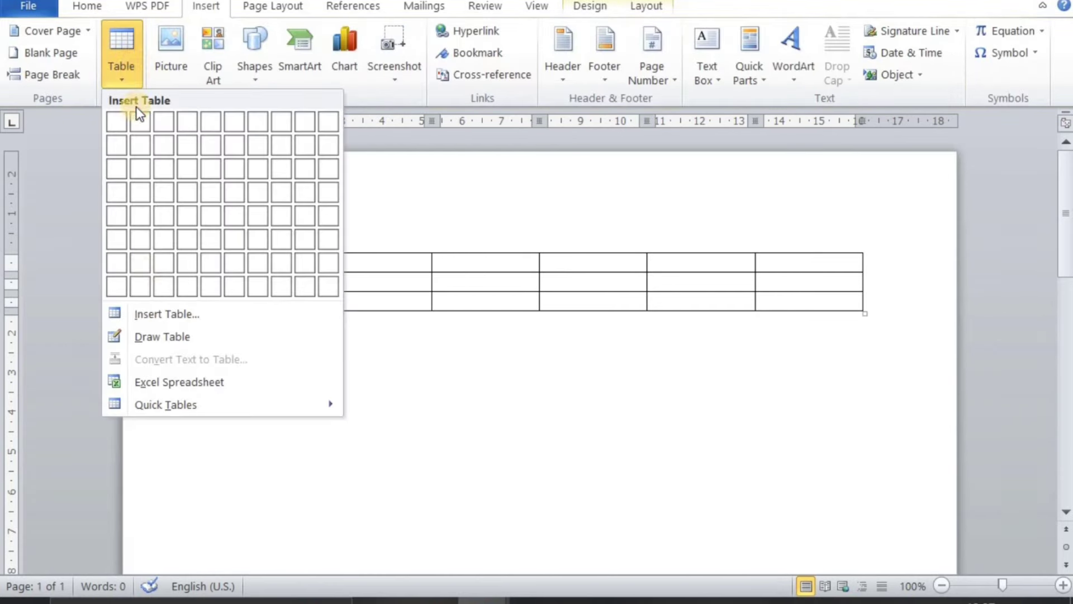
pyautogui.click(151, 339)
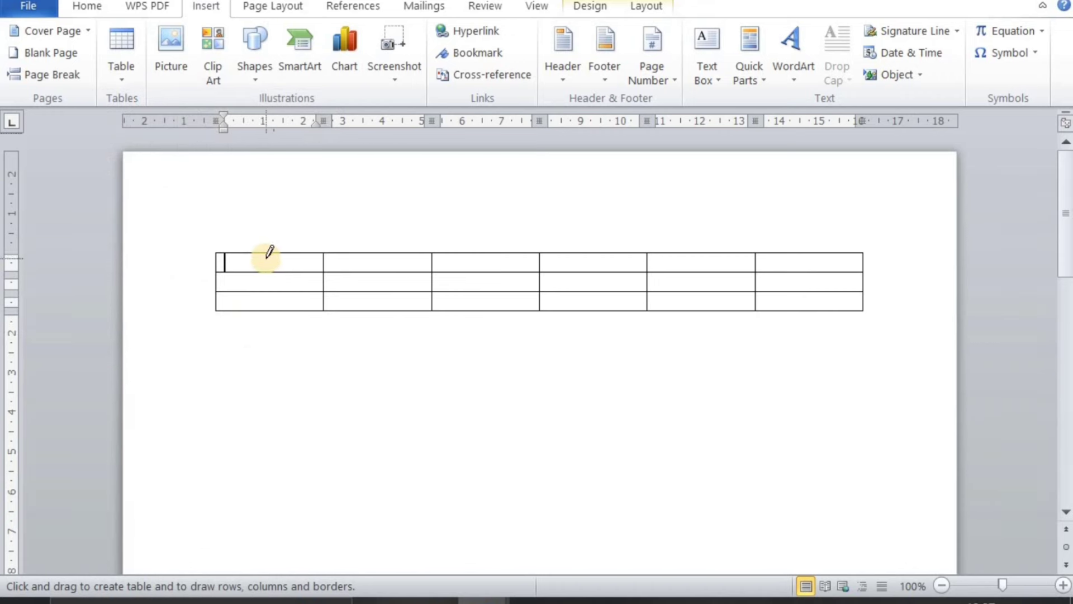
pyautogui.moveTo(264, 250)
pyautogui.mouseDown()
pyautogui.moveTo(266, 293)
pyautogui.moveTo(292, 279)
pyautogui.mouseUp()
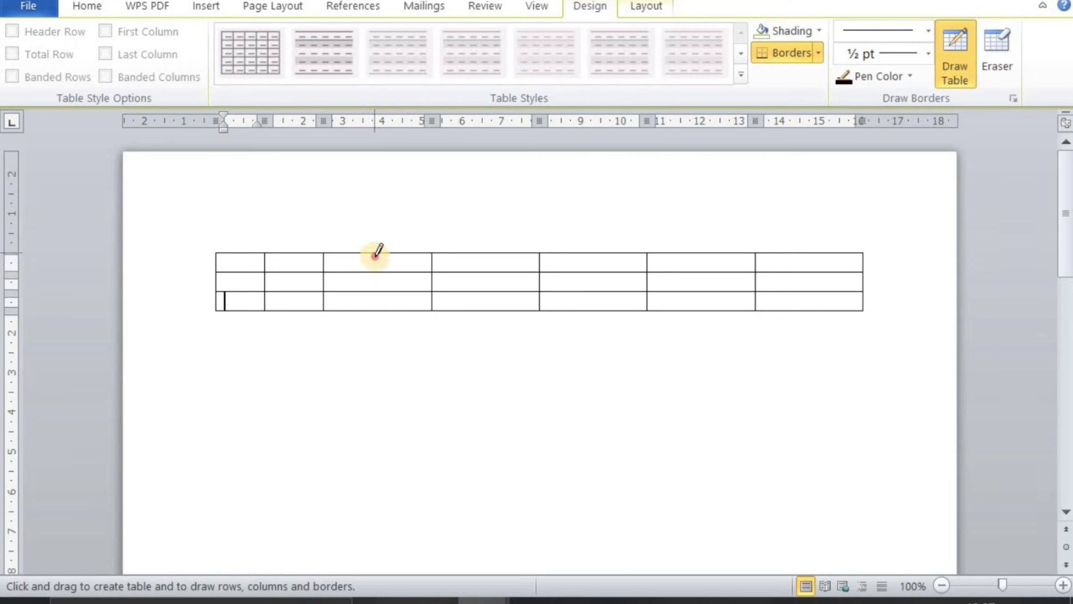
pyautogui.moveTo(376, 249); pyautogui.dragTo(373, 309)
# Draw a new table frame below the existing one and divide it with four vertical lines and one horizontal line
pyautogui.moveTo(221, 387); pyautogui.dragTo(827, 473)
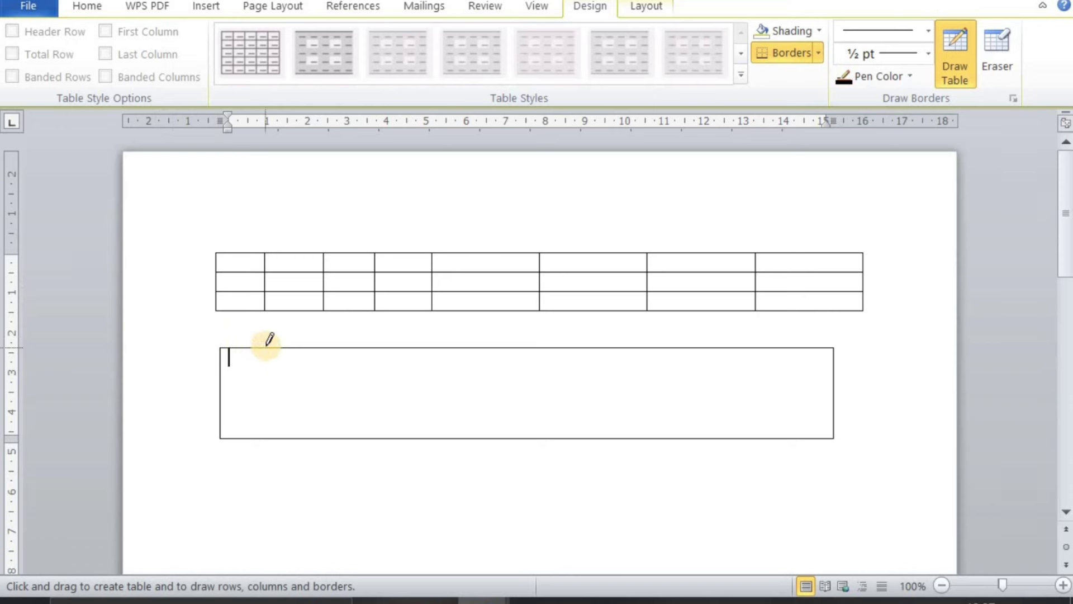
pyautogui.moveTo(267, 346)
pyautogui.mouseDown()
pyautogui.moveTo(268, 403)
pyautogui.moveTo(320, 388)
pyautogui.moveTo(324, 427)
pyautogui.mouseUp()
pyautogui.moveTo(371, 349); pyautogui.dragTo(378, 434)
pyautogui.moveTo(407, 348); pyautogui.dragTo(407, 437)
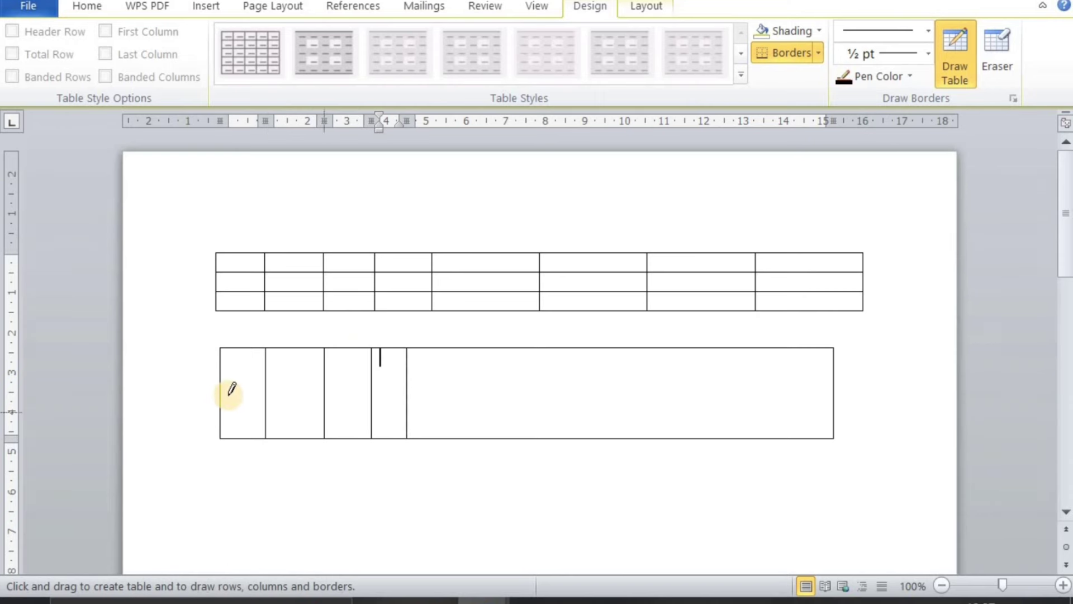
pyautogui.moveTo(498, 377); pyautogui.dragTo(581, 372)
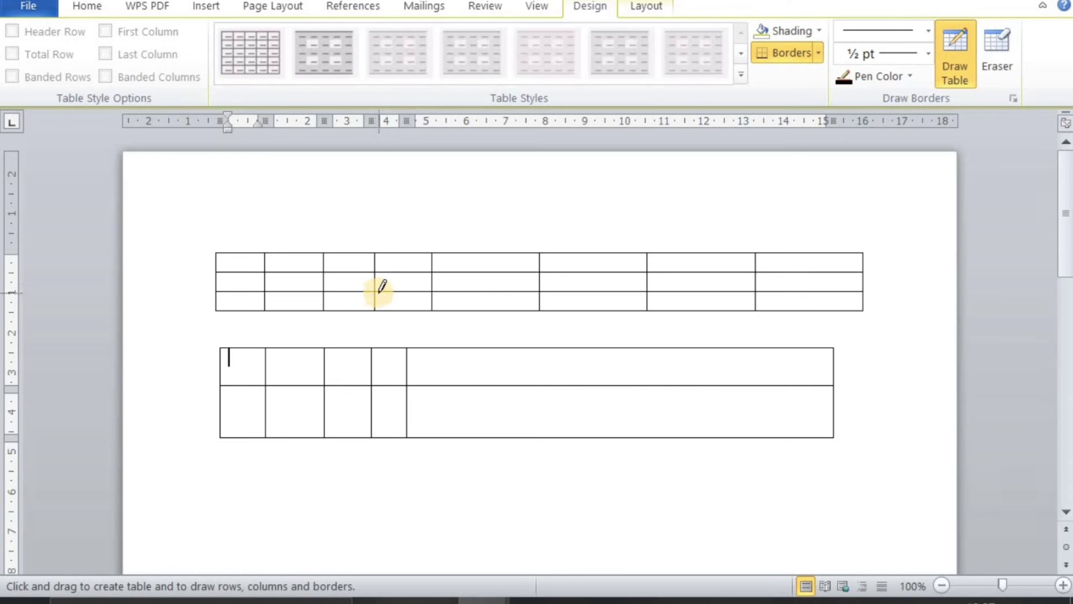
# Draw a diagonal line across a middle-row cell of the upper table, undo all drawn lines and the drawn table, and leave drawing mode
pyautogui.moveTo(379, 290); pyautogui.dragTo(450, 265)
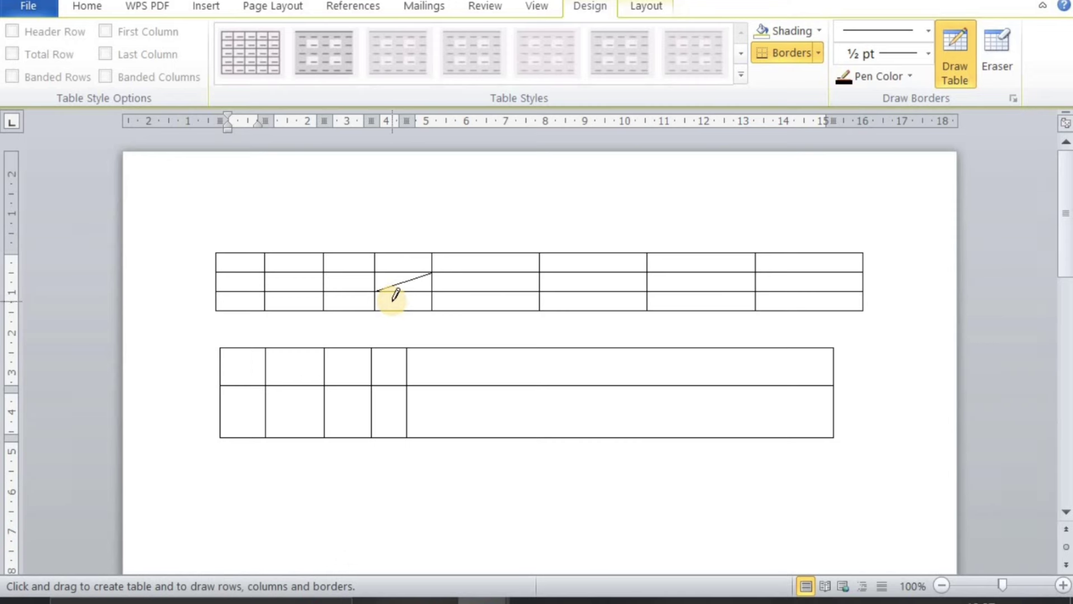
pyautogui.hotkey('ctrl', 'z')
pyautogui.hotkey('ctrl', 'z')
pyautogui.hotkey('ctrl', 'z')
pyautogui.hotkey('ctrl', 'z')
pyautogui.hotkey('ctrl', 'z')
pyautogui.hotkey('ctrl', 'z')
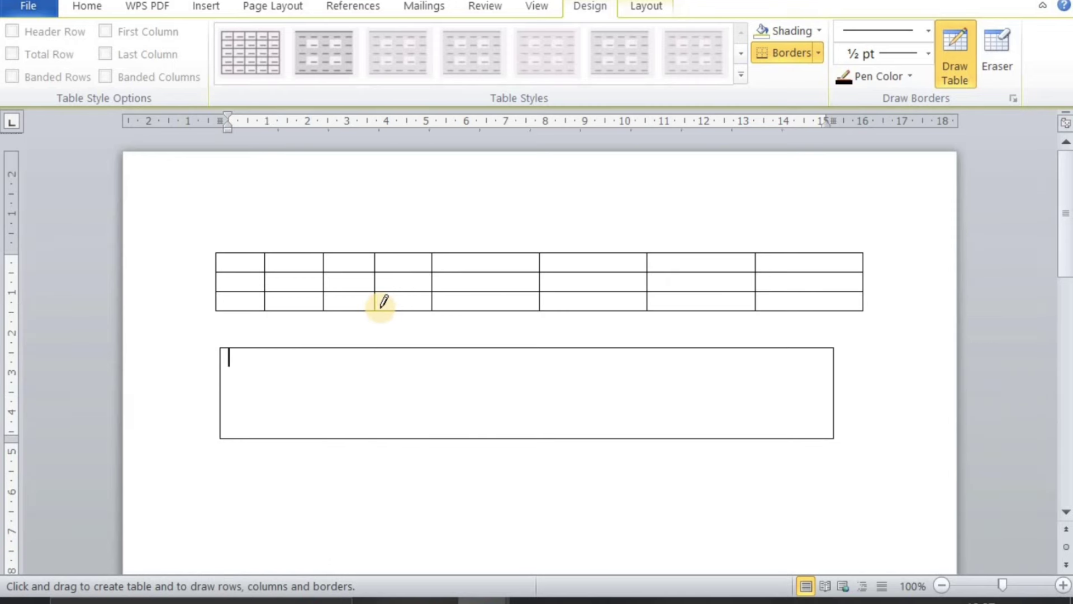
pyautogui.hotkey('ctrl', 'z')
pyautogui.hotkey('ctrl', 'z')
pyautogui.hotkey('ctrl', 'z')
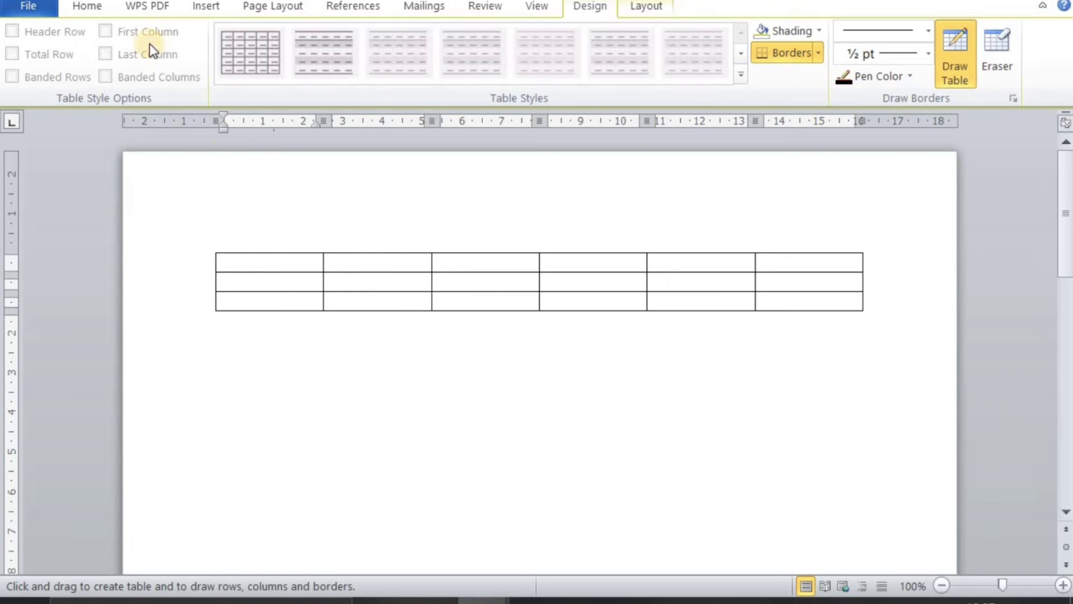
pyautogui.click(282, 367)
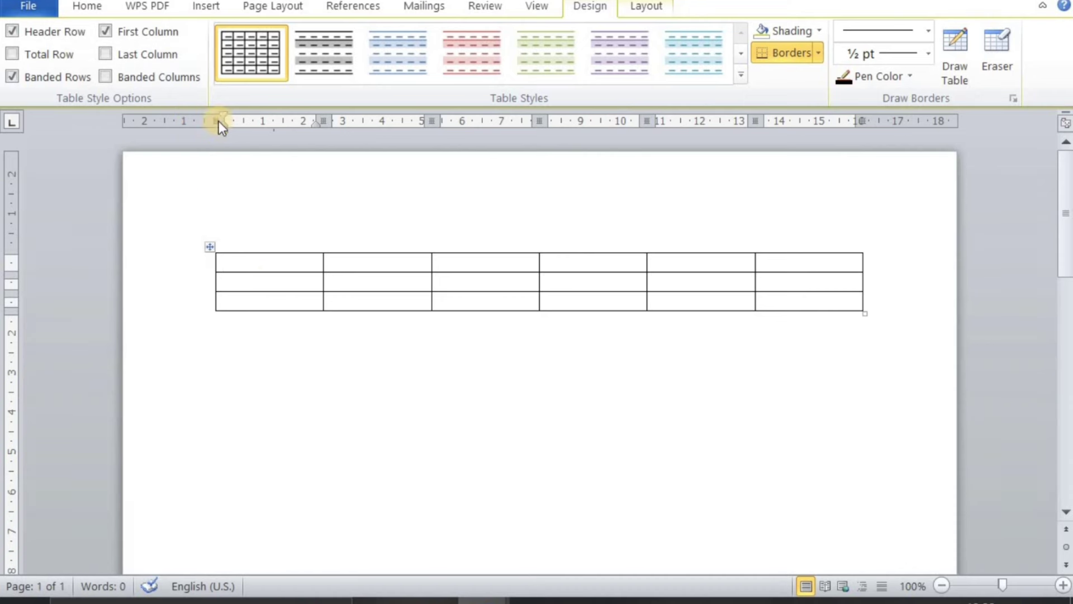
# Place the cursor outside and inside the table and examine the table-specific design and layout tools
pyautogui.click(276, 396)
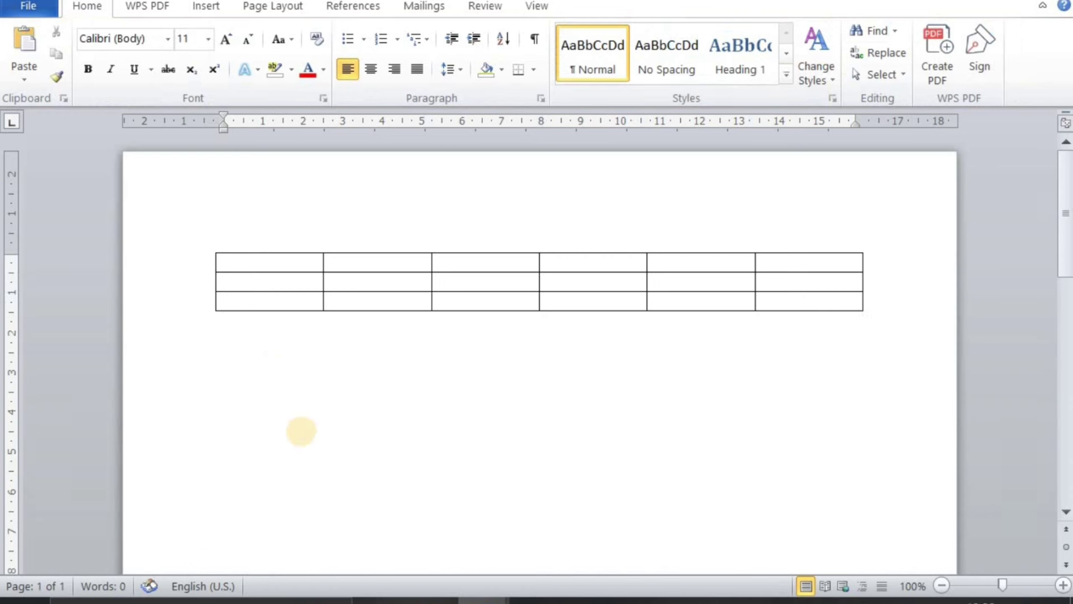
pyautogui.click(290, 307)
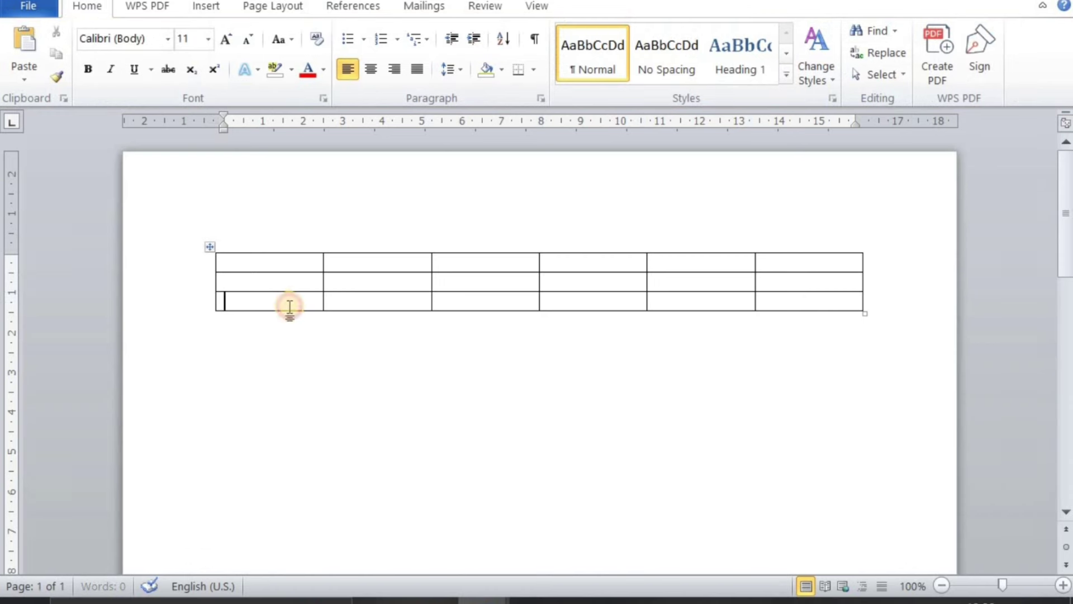
pyautogui.click(267, 369)
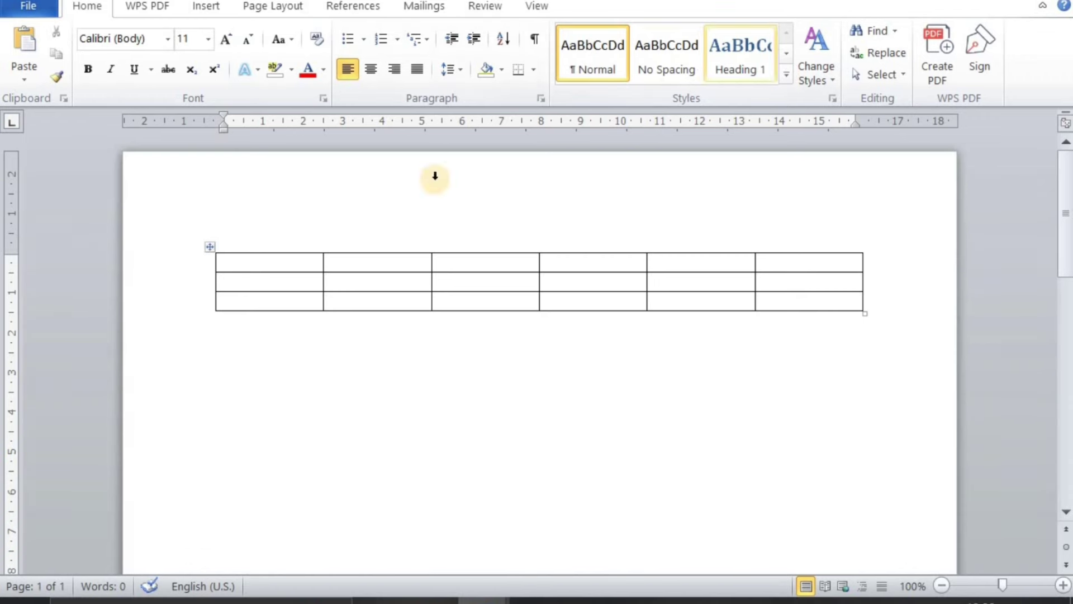
pyautogui.click(306, 287)
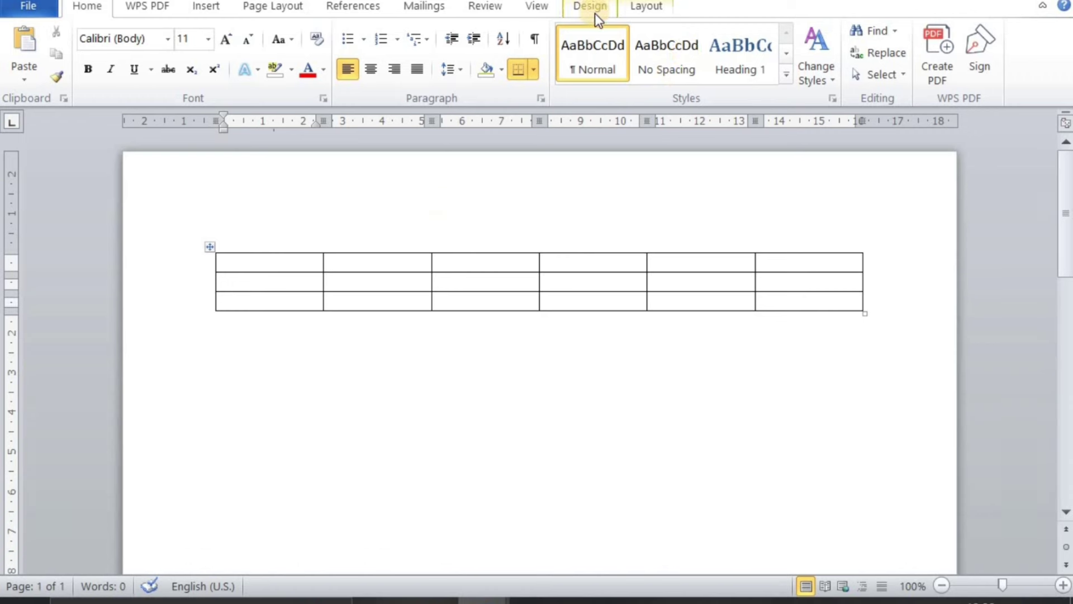
pyautogui.click(594, 12)
pyautogui.click(645, 7)
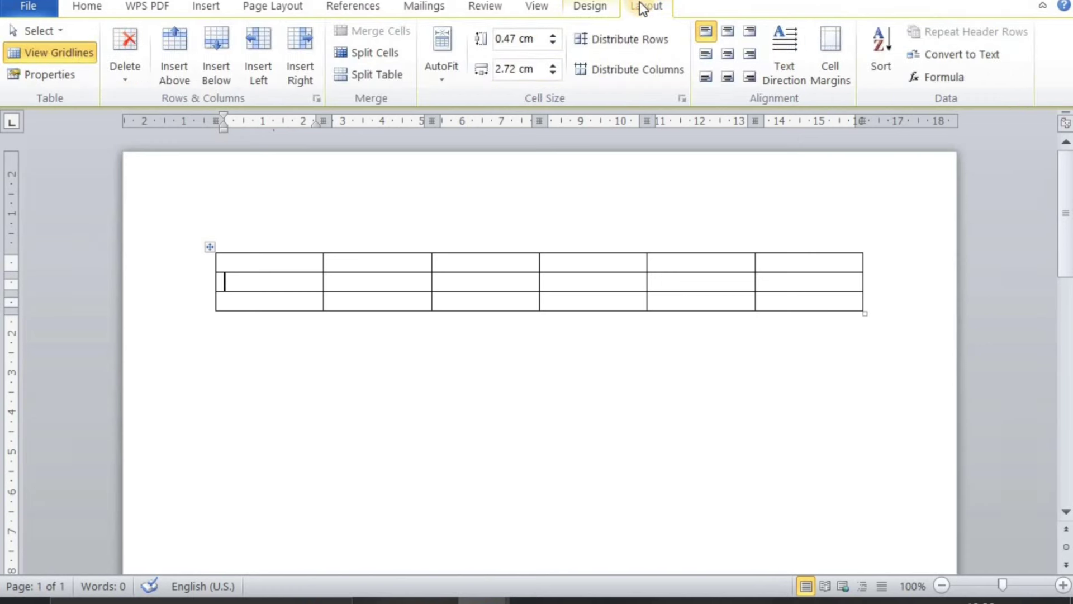
pyautogui.click(603, 6)
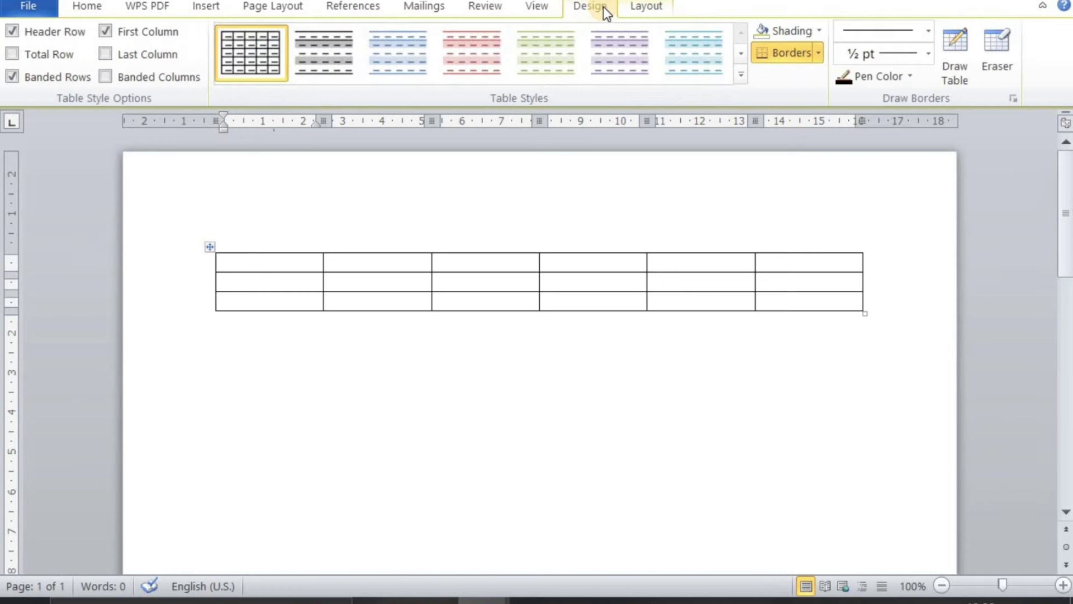
pyautogui.click(640, 7)
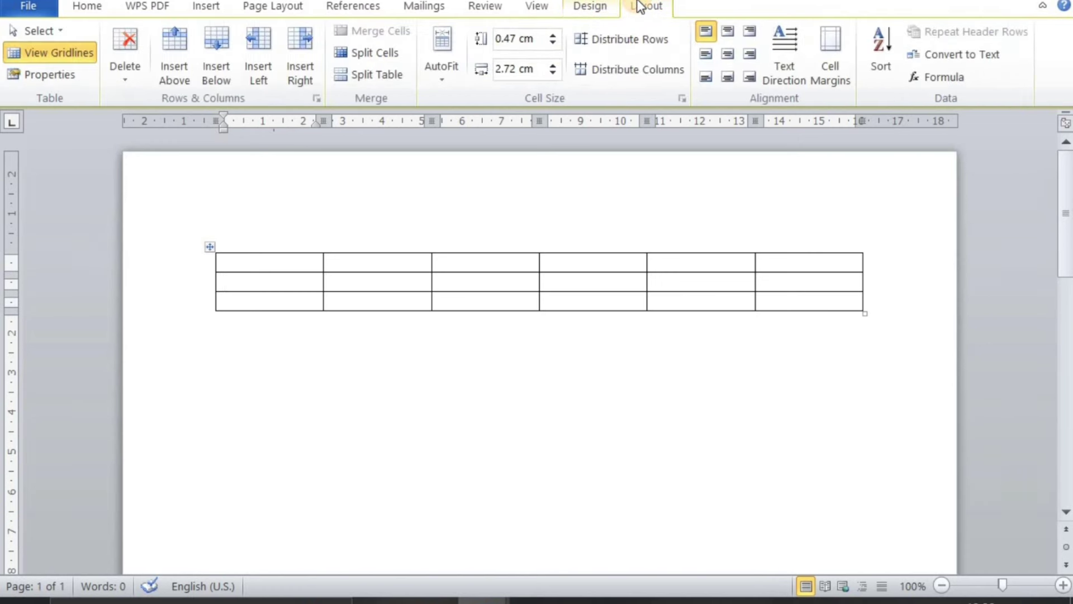
pyautogui.click(608, 8)
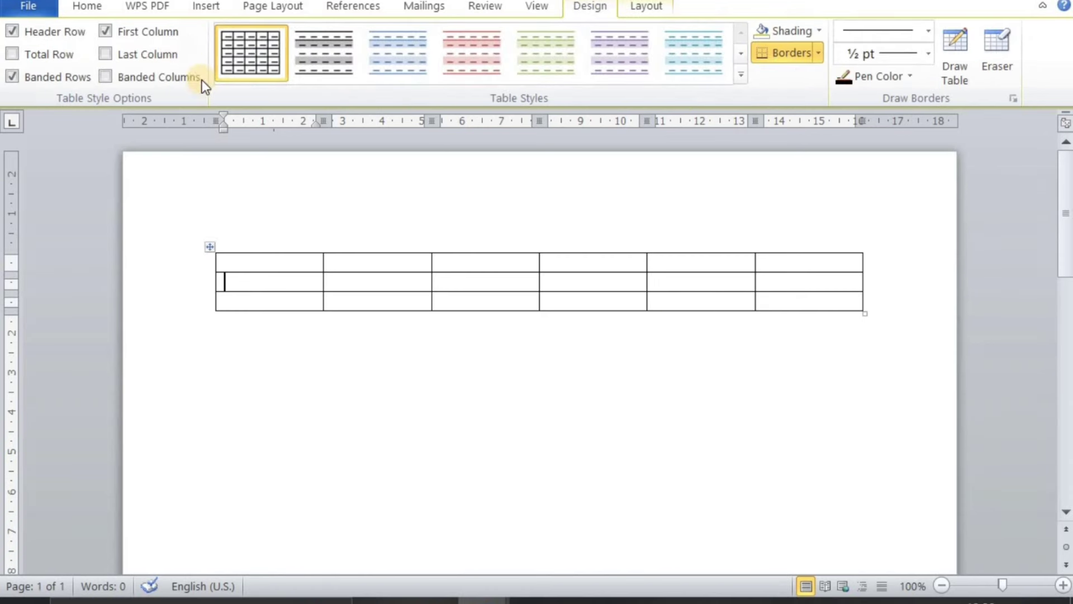
# Undo the three-row table and insert a table with six columns and six rows instead
pyautogui.hotkey('ctrl', 'z')
pyautogui.hotkey('ctrl', 'z')
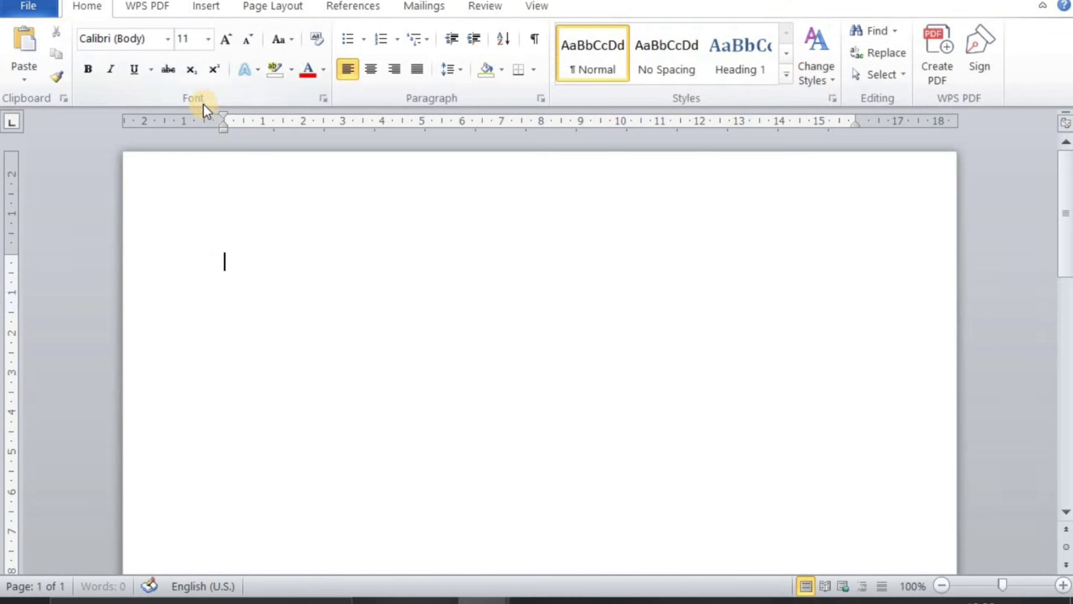
pyautogui.click(205, 9)
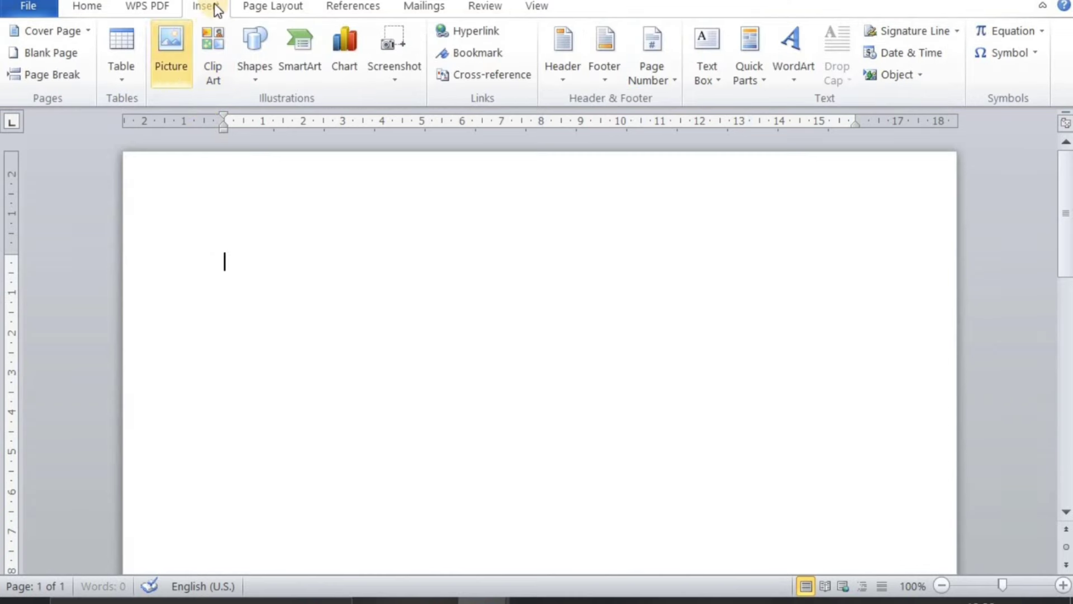
pyautogui.click(127, 75)
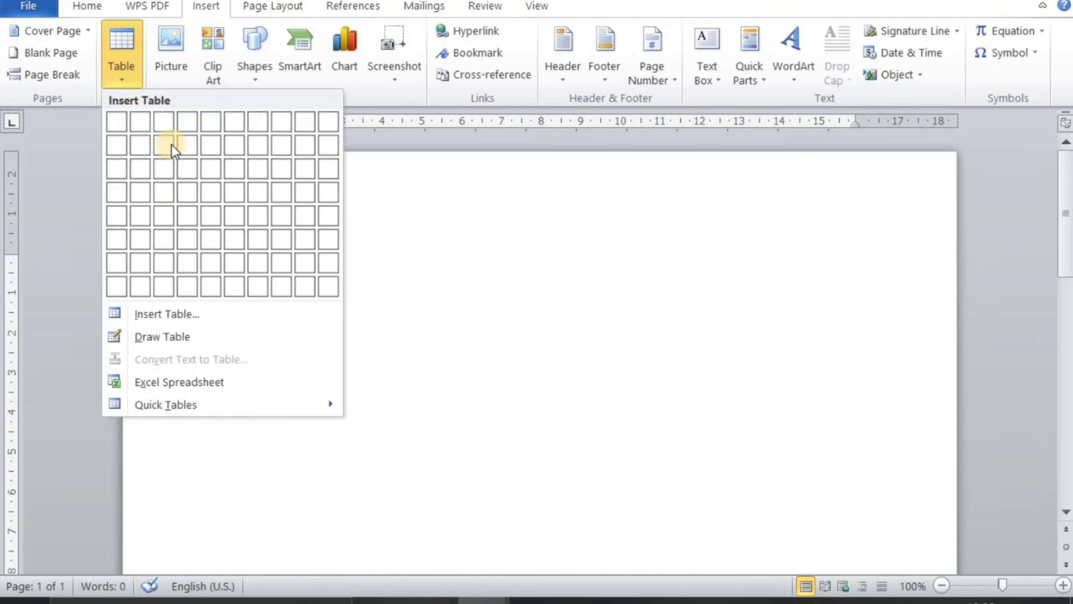
pyautogui.click(243, 233)
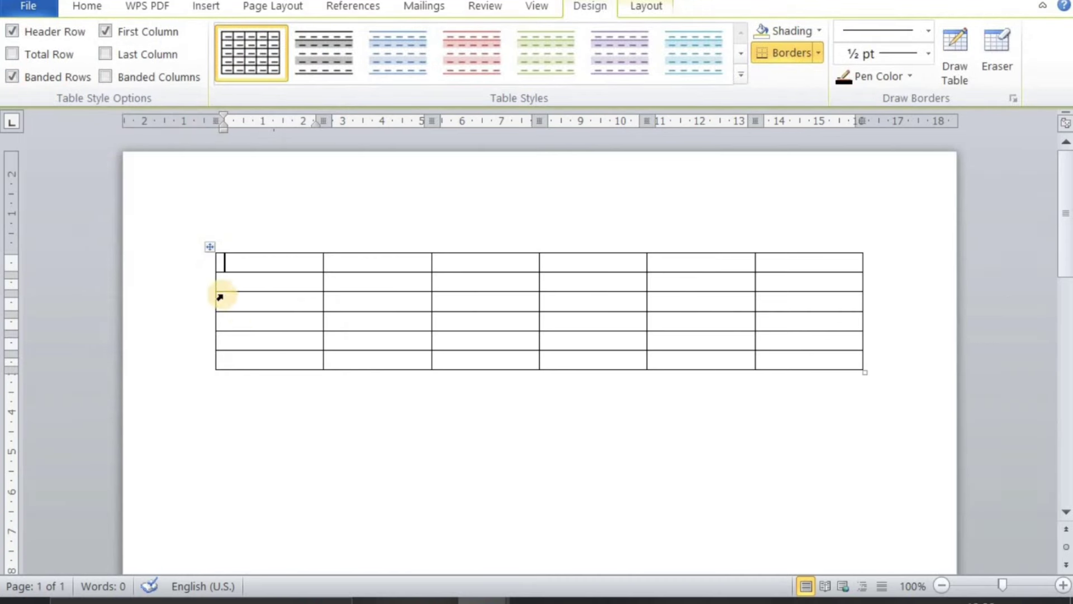
# Apply the built-in purple table style with a solid header row and first column to the six-column table
pyautogui.click(738, 74)
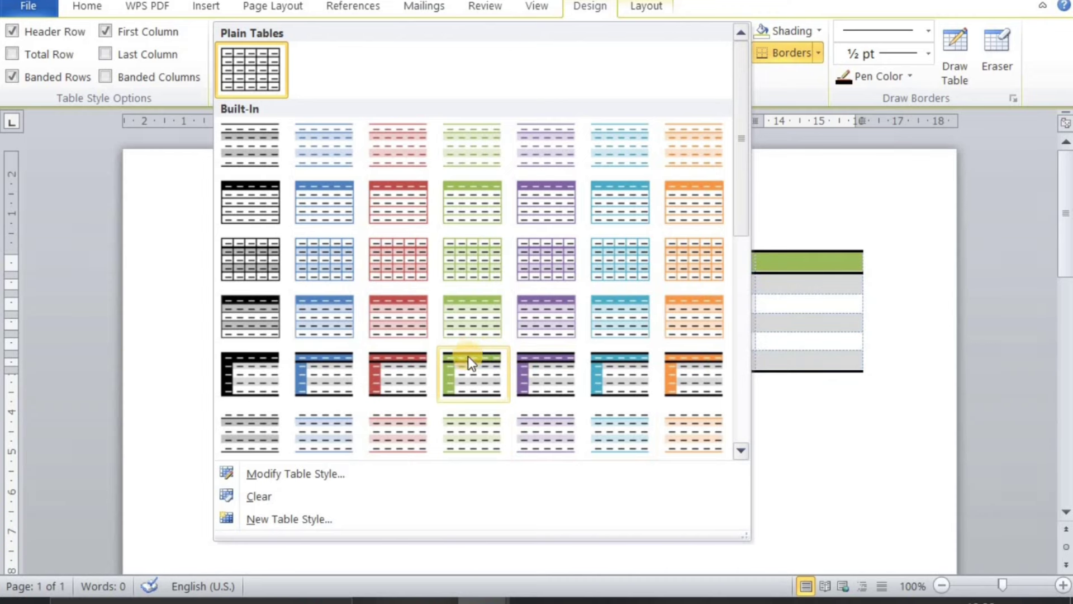
pyautogui.click(543, 370)
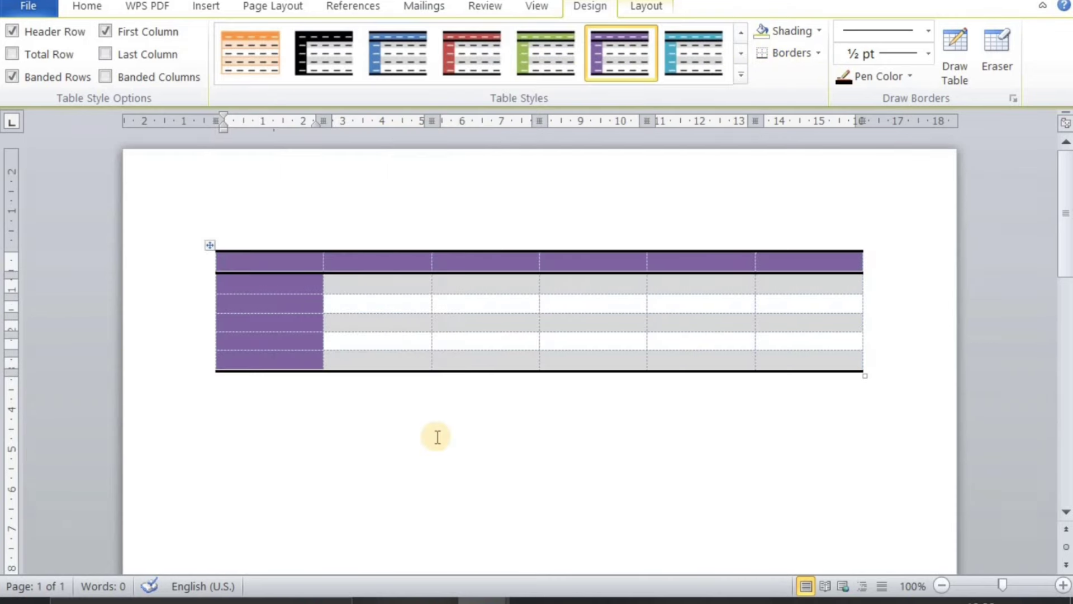
pyautogui.click(437, 436)
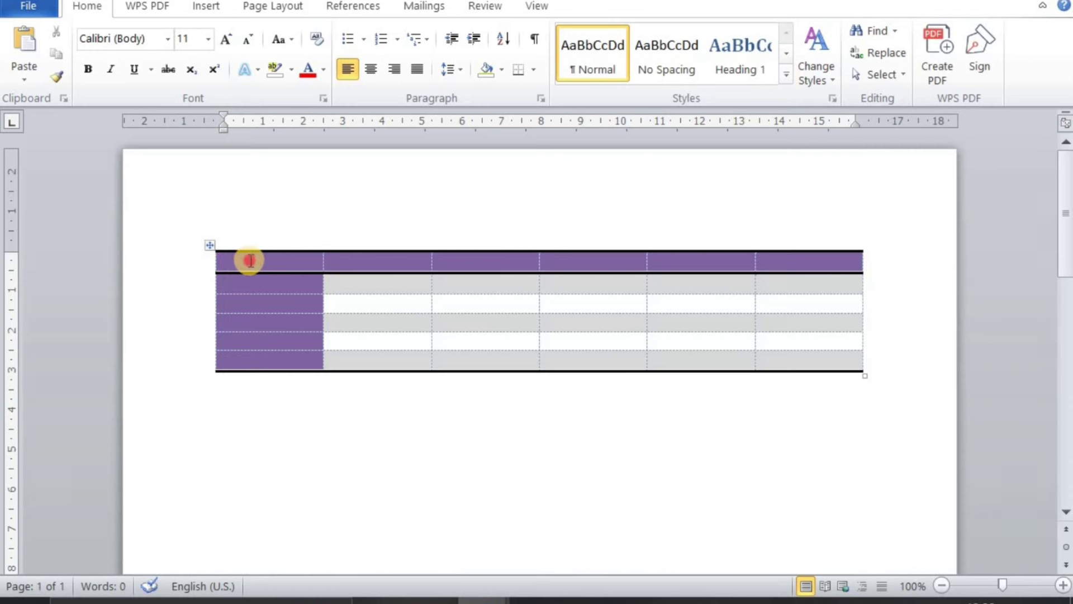
# Fill the first five header cells with Name, Class, Roll, Sub and Totol
pyautogui.click(250, 260)
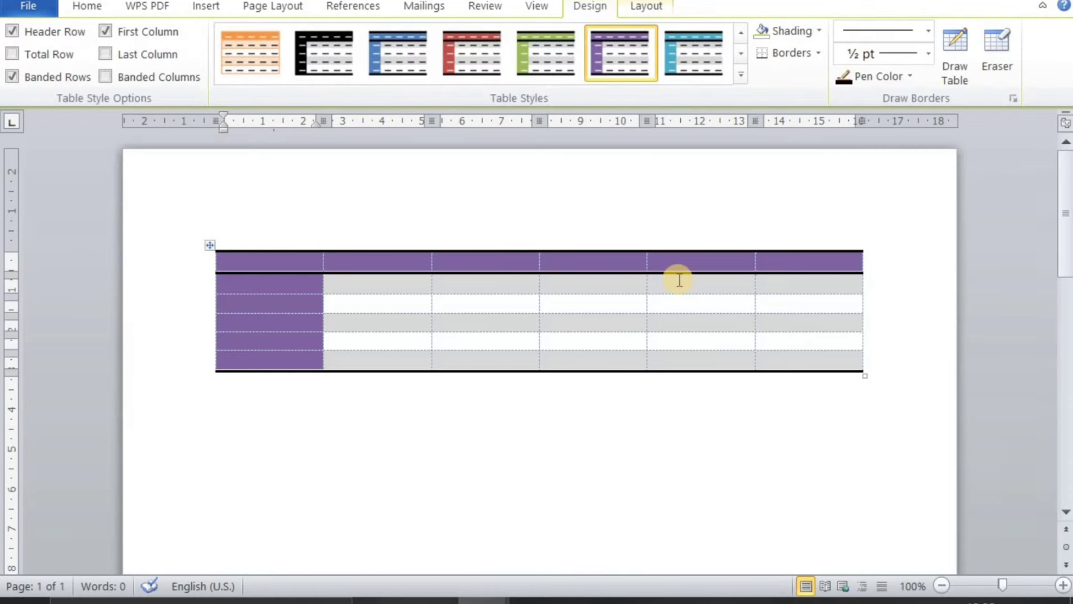
pyautogui.write('n')
pyautogui.press('Tab')
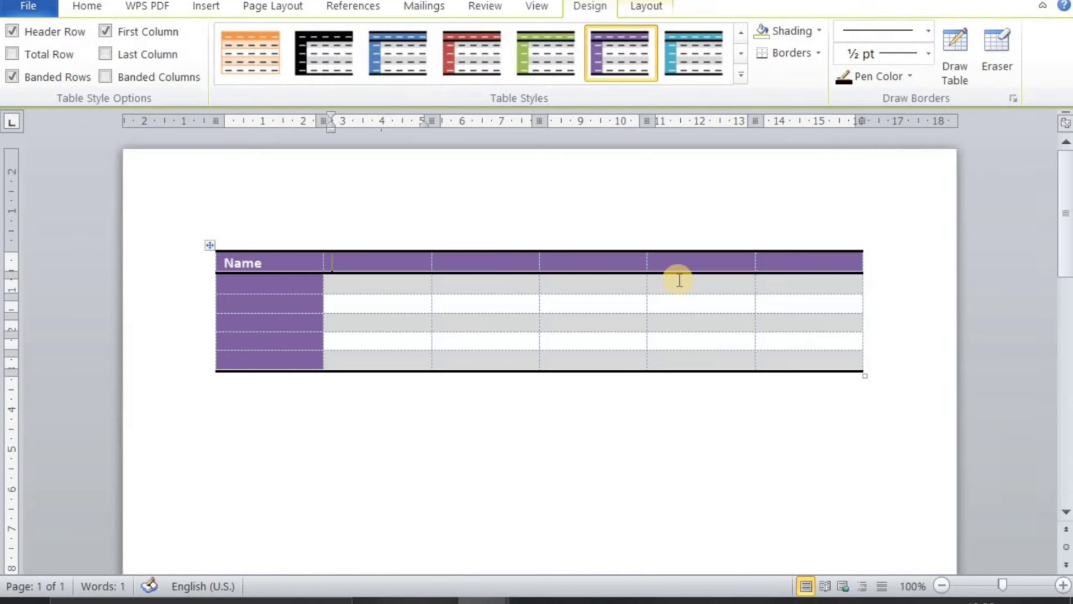
pyautogui.write('c')
pyautogui.press('Tab')
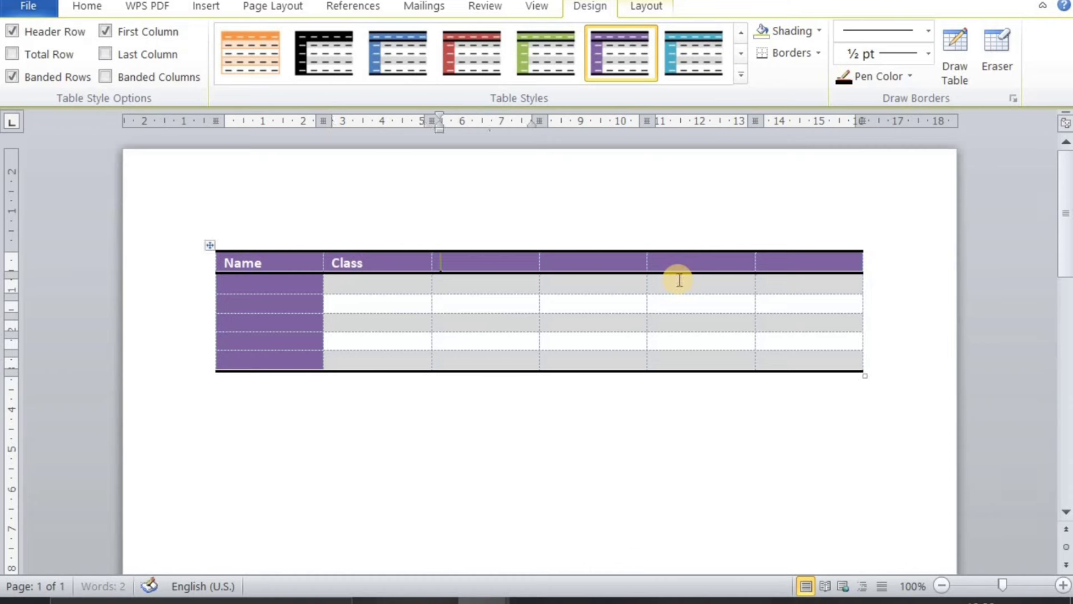
pyautogui.write('roll')
pyautogui.press('Tab')
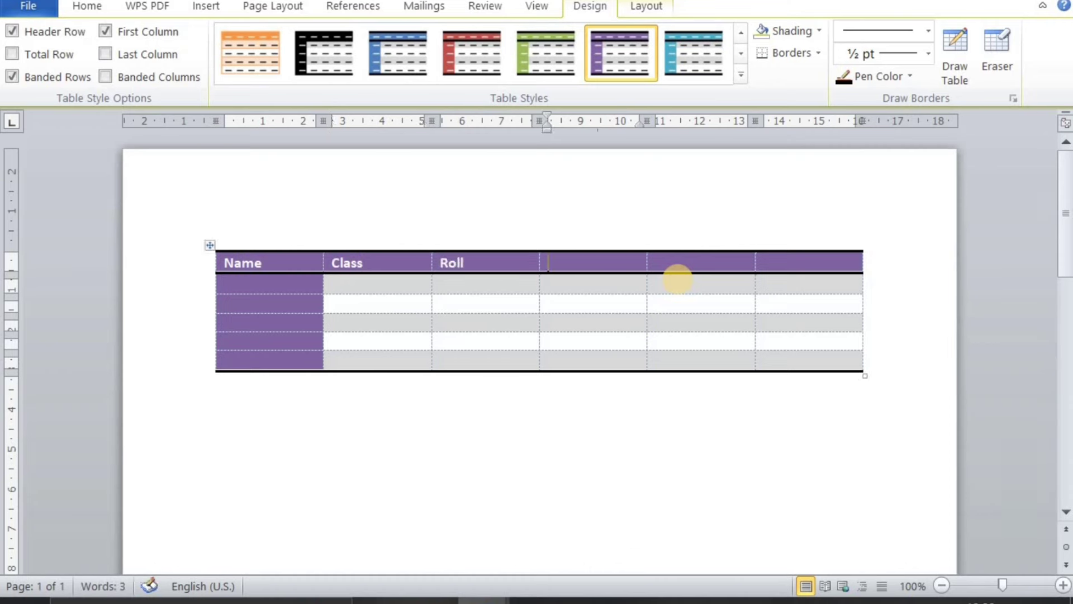
pyautogui.write('sub')
pyautogui.press('Tab')
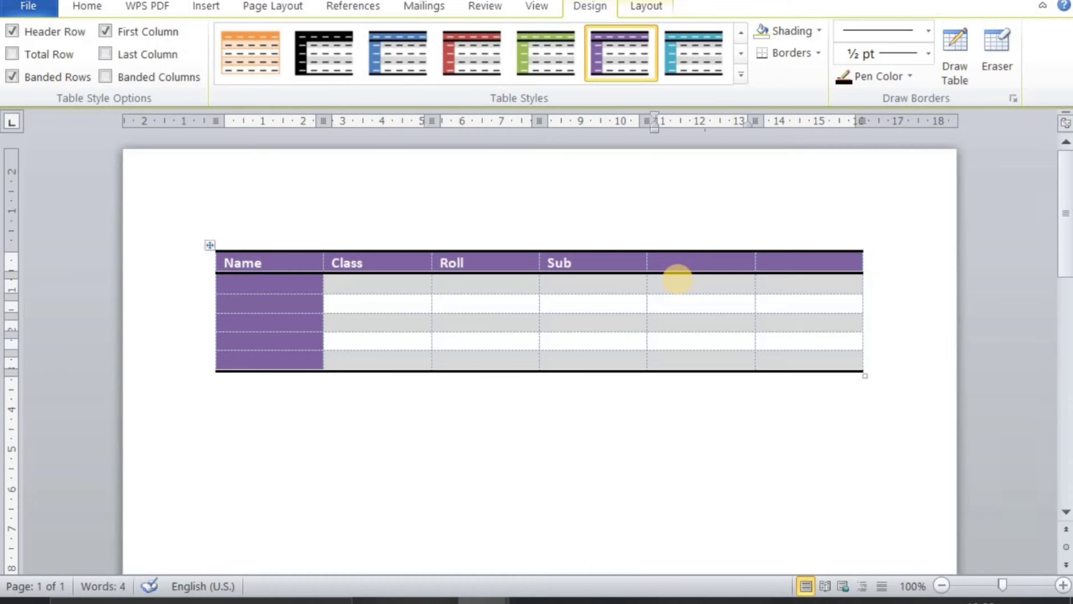
pyautogui.write('tol')
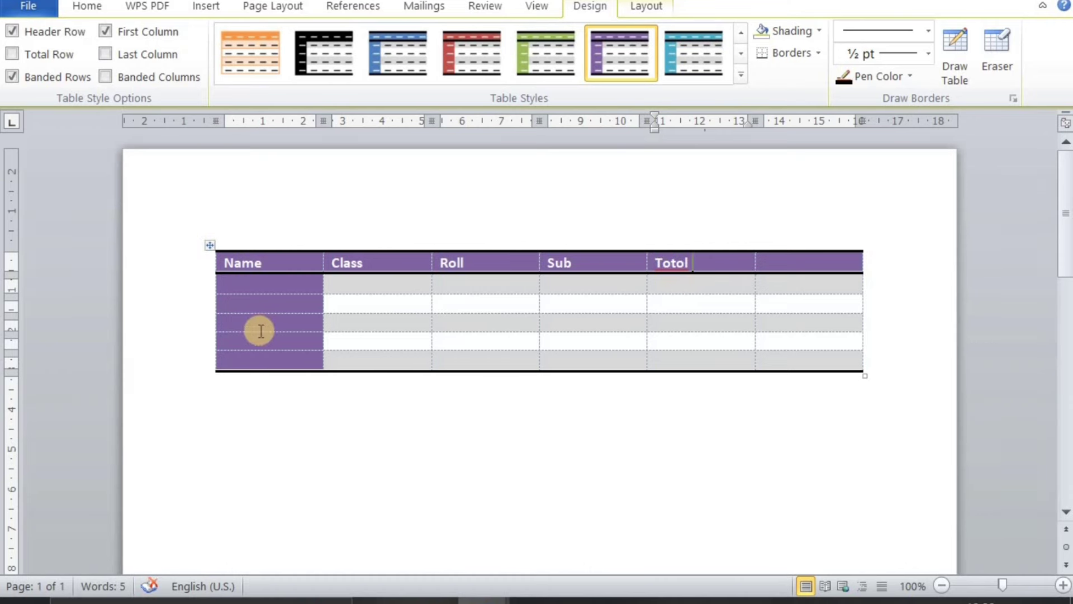
# Restyle the table with the built-in blue style that has a solid header row and light blue banded rows
pyautogui.click(255, 358)
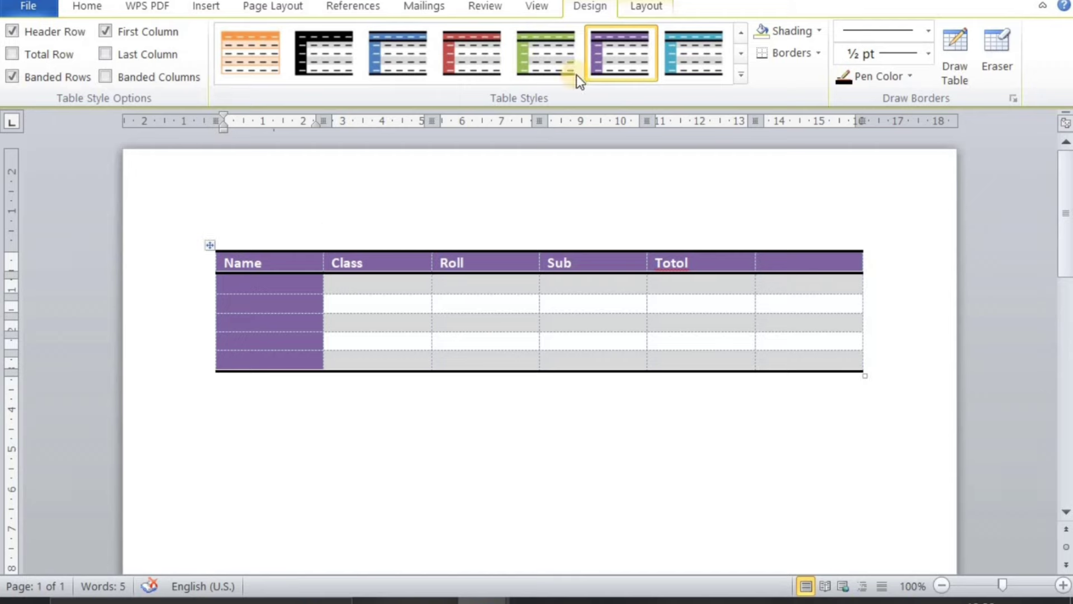
pyautogui.click(740, 72)
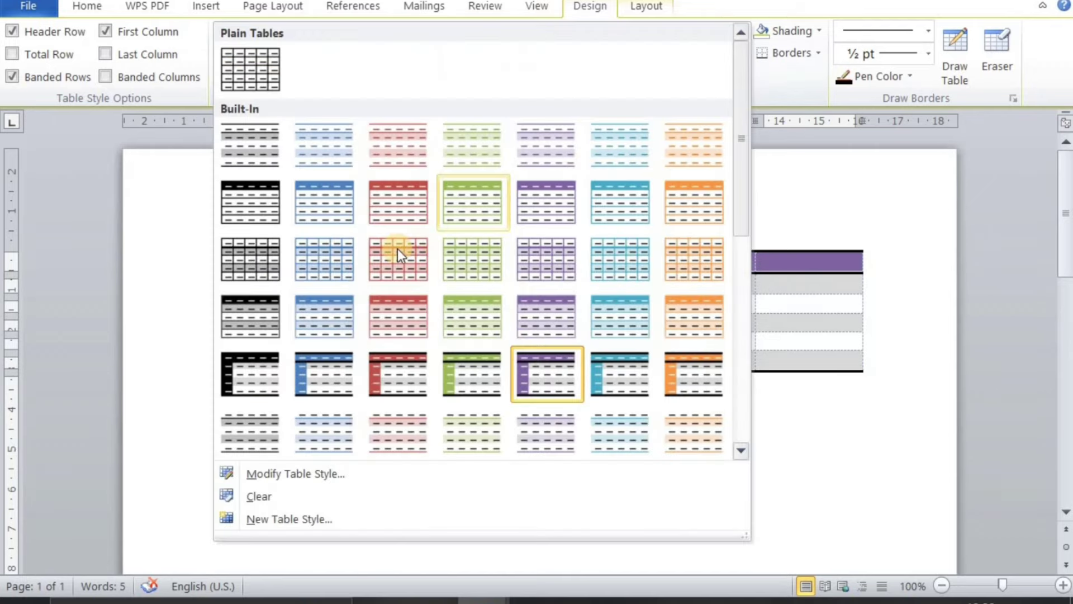
pyautogui.click(324, 317)
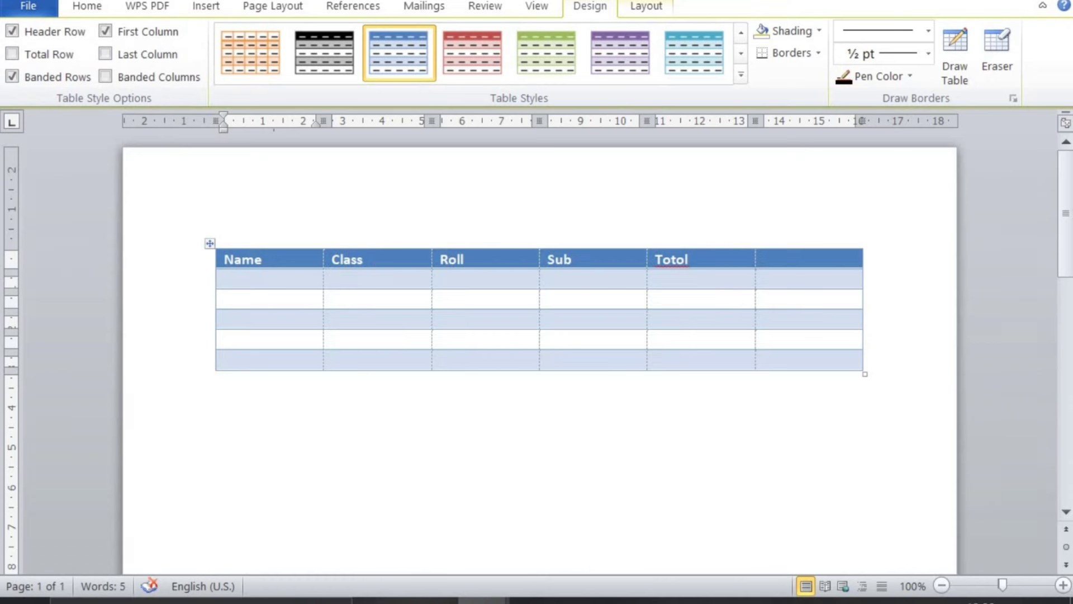
# Toggle the table's header row formatting off and on, and leave it switched off
pyautogui.click(13, 31)
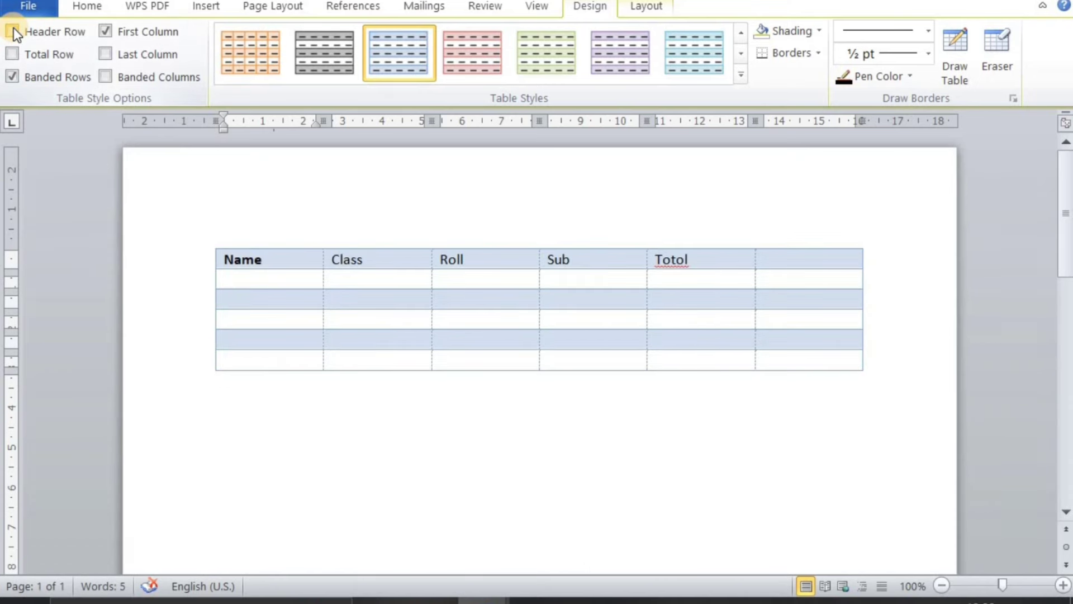
pyautogui.click(14, 31)
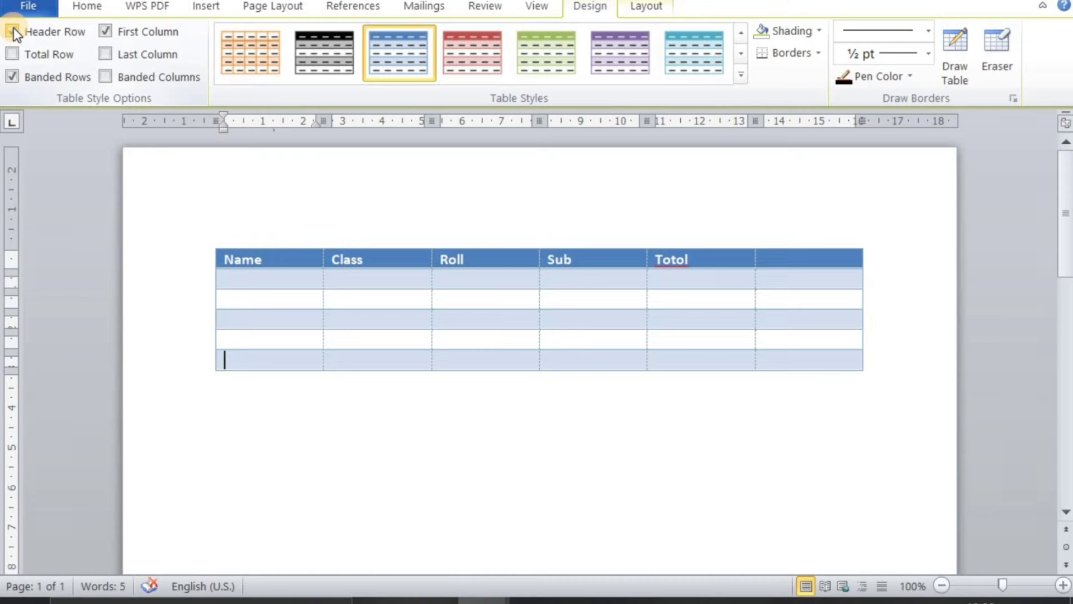
pyautogui.click(13, 32)
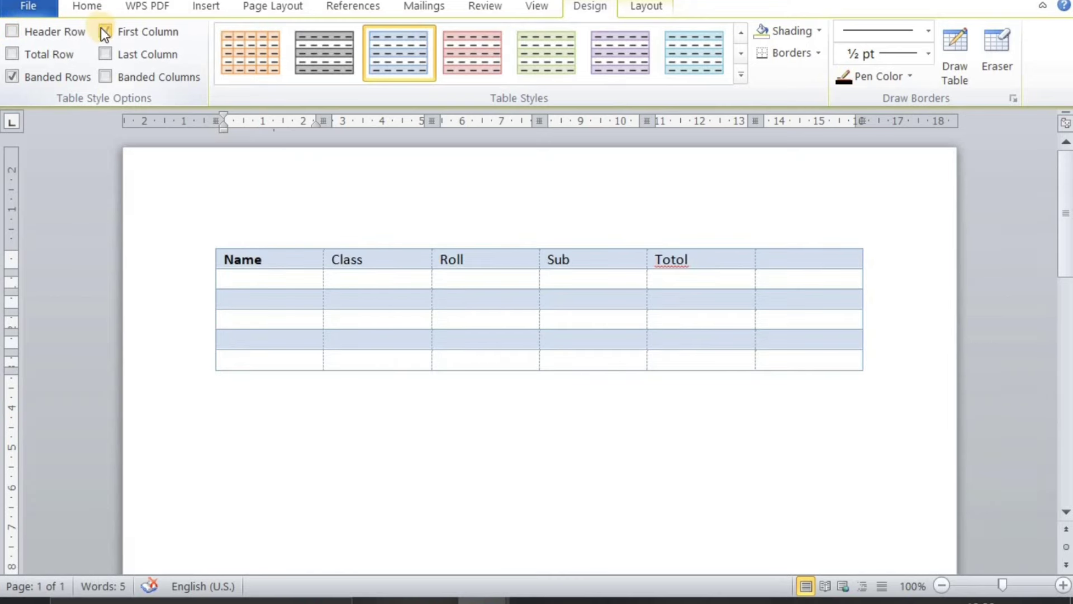
# Switch the special formatting of the table's first column off and back on
pyautogui.click(105, 32)
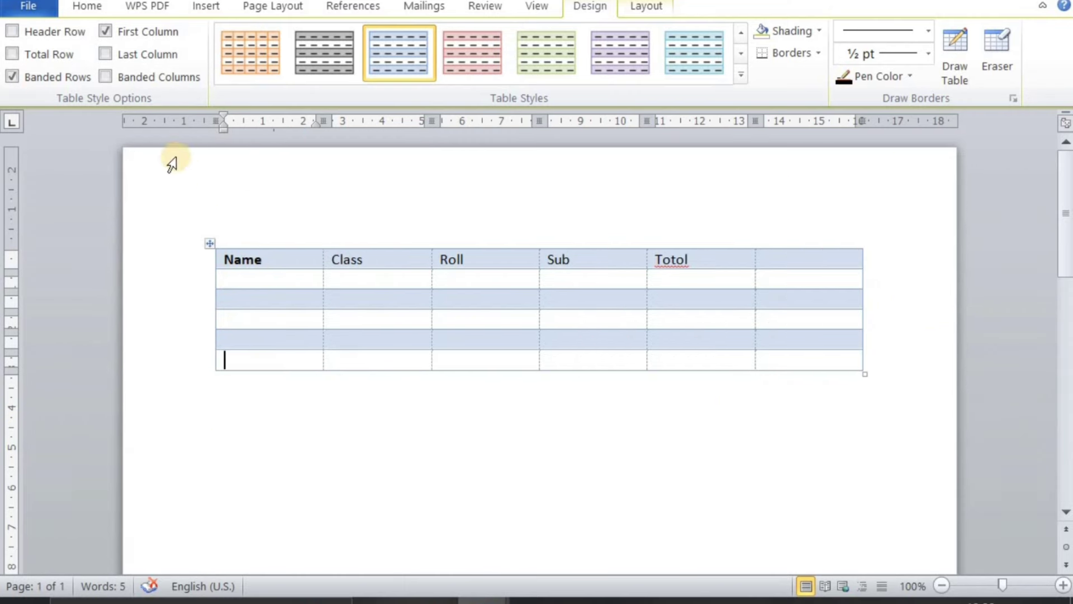
pyautogui.click(105, 33)
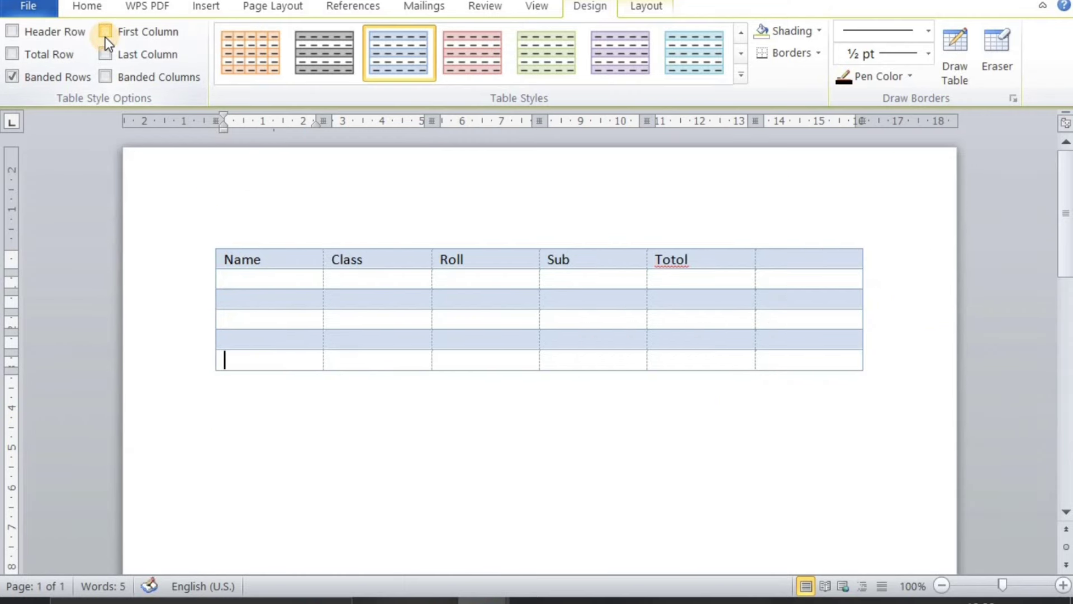
pyautogui.click(105, 32)
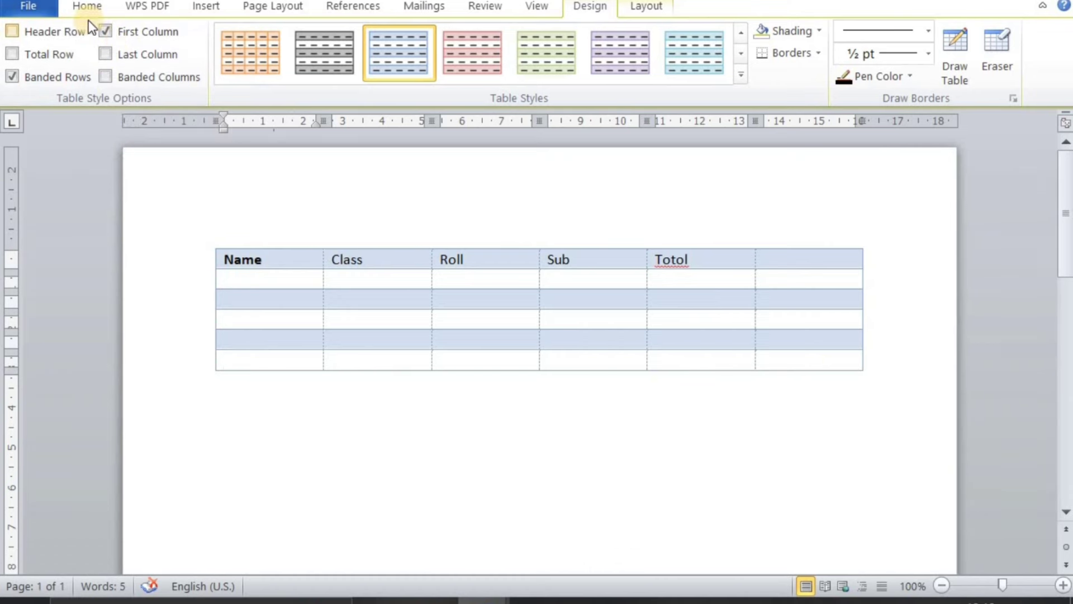
# Enable special formatting for the last column and apply the built-in orange style with solid outer columns
pyautogui.click(113, 53)
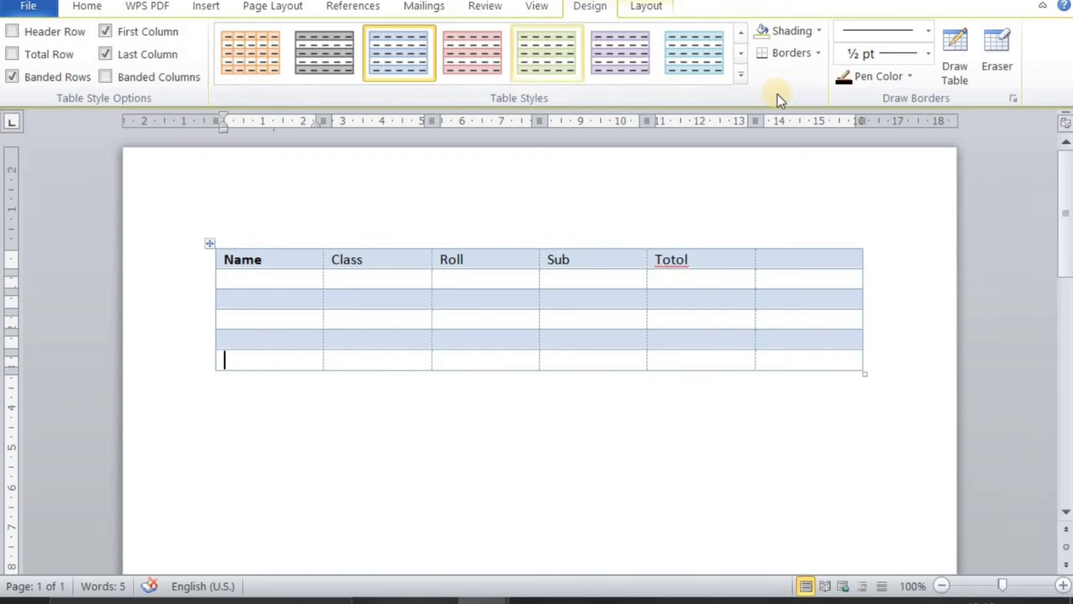
pyautogui.click(741, 73)
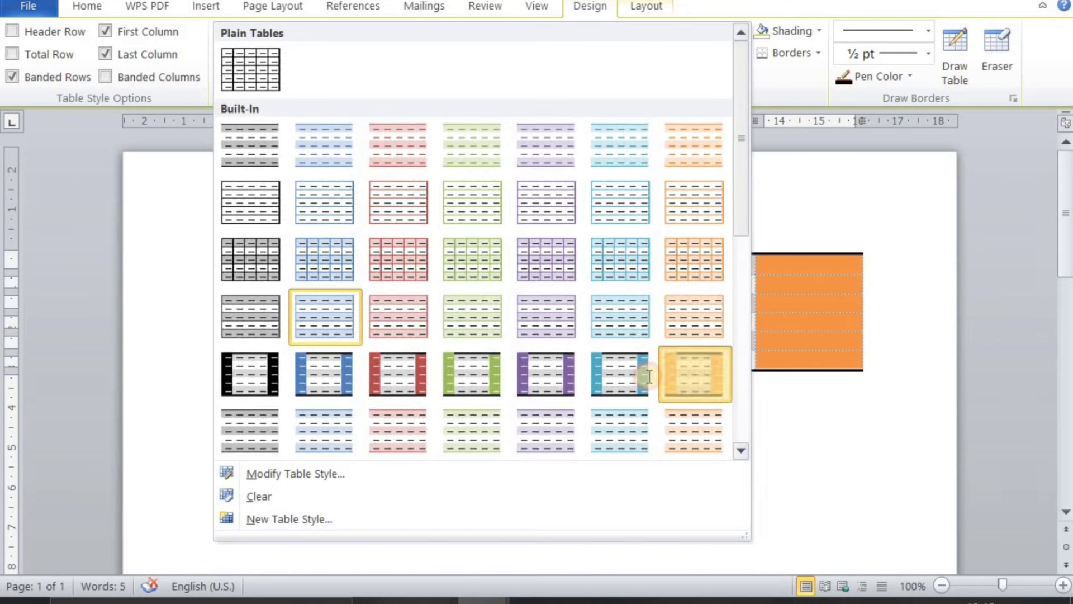
pyautogui.click(672, 371)
pyautogui.click(539, 438)
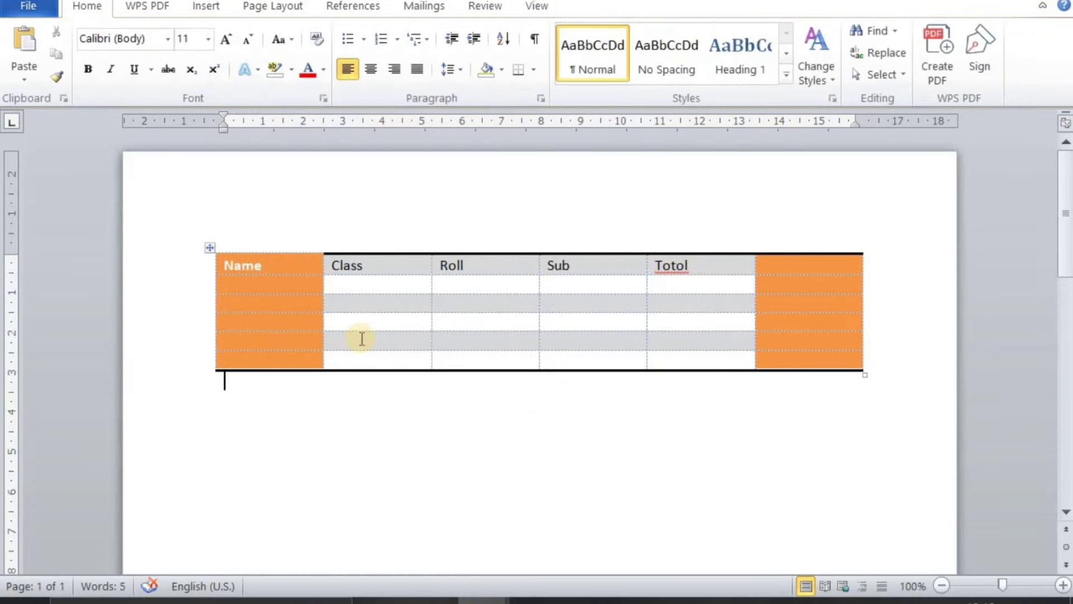
# Switch the orange table's last column formatting off and back on
pyautogui.click(259, 353)
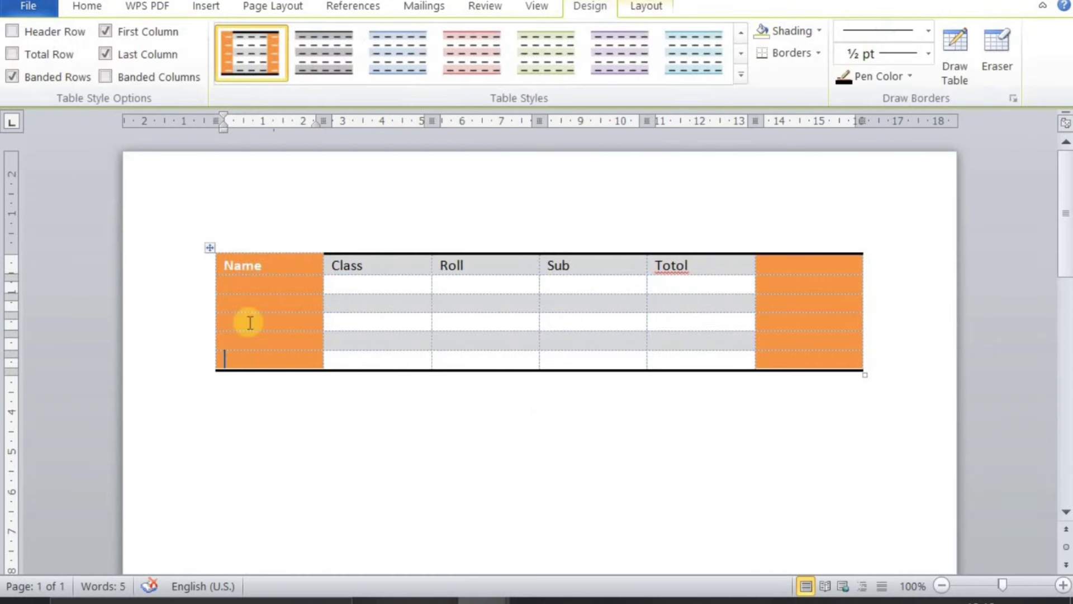
pyautogui.click(115, 54)
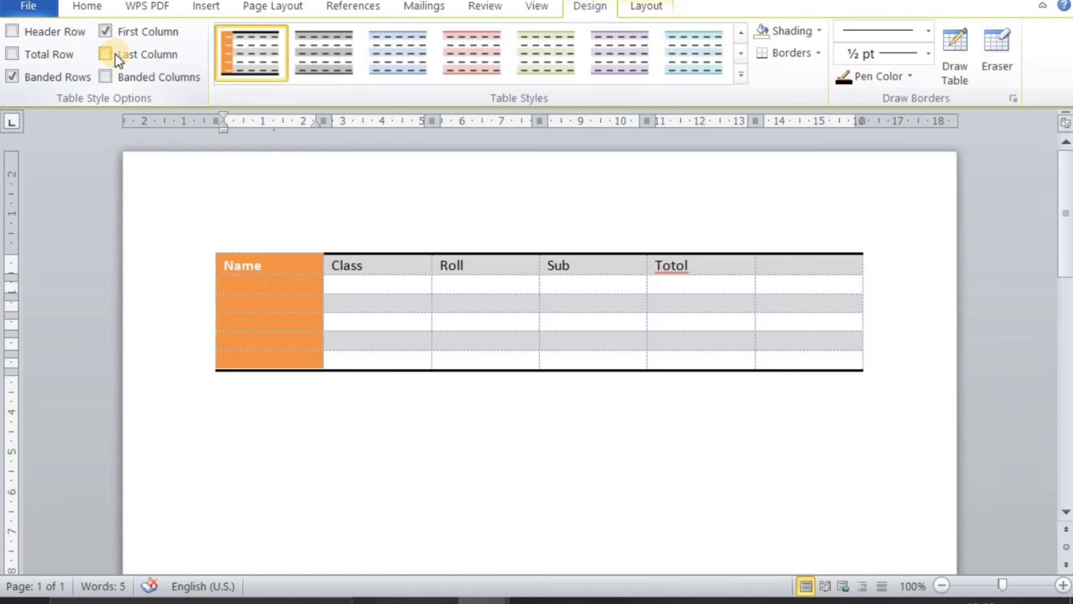
pyautogui.click(115, 53)
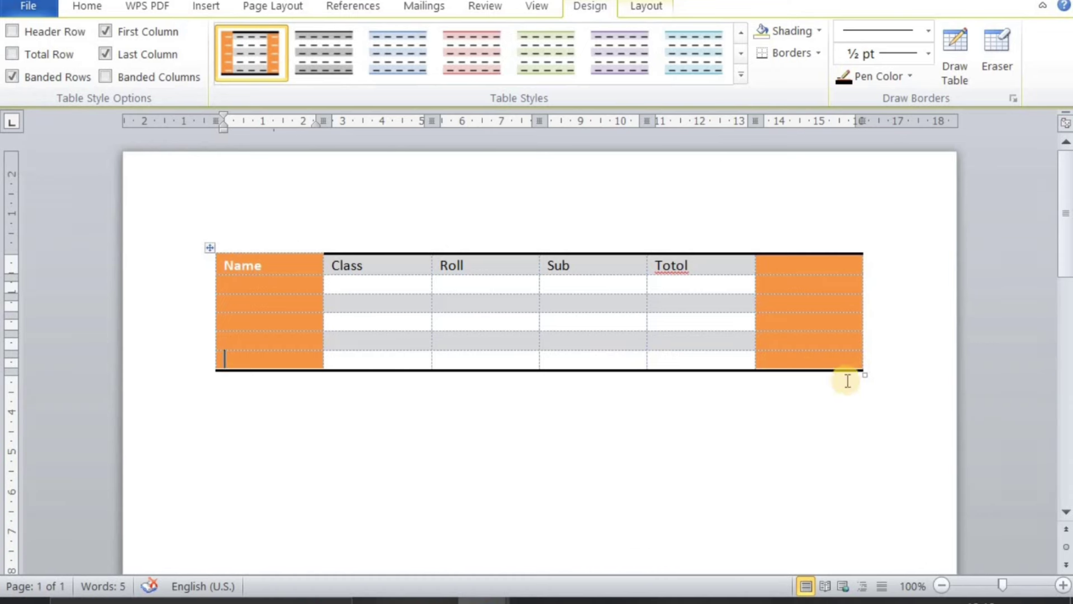
# Enable the total row formatting and toggle the banded rows off and on again
pyautogui.click(22, 53)
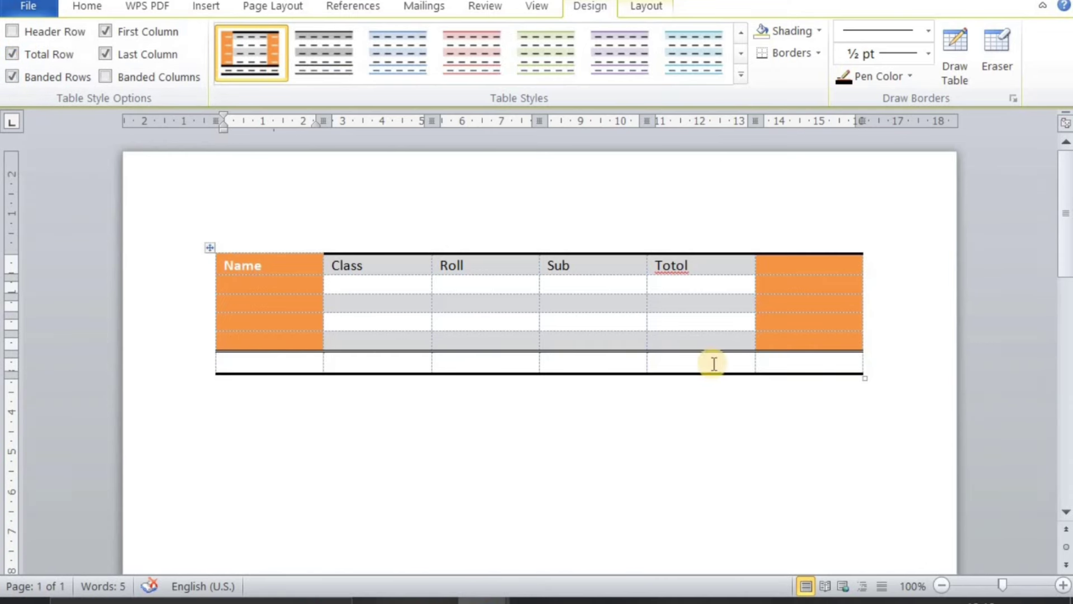
pyautogui.click(9, 76)
pyautogui.click(11, 77)
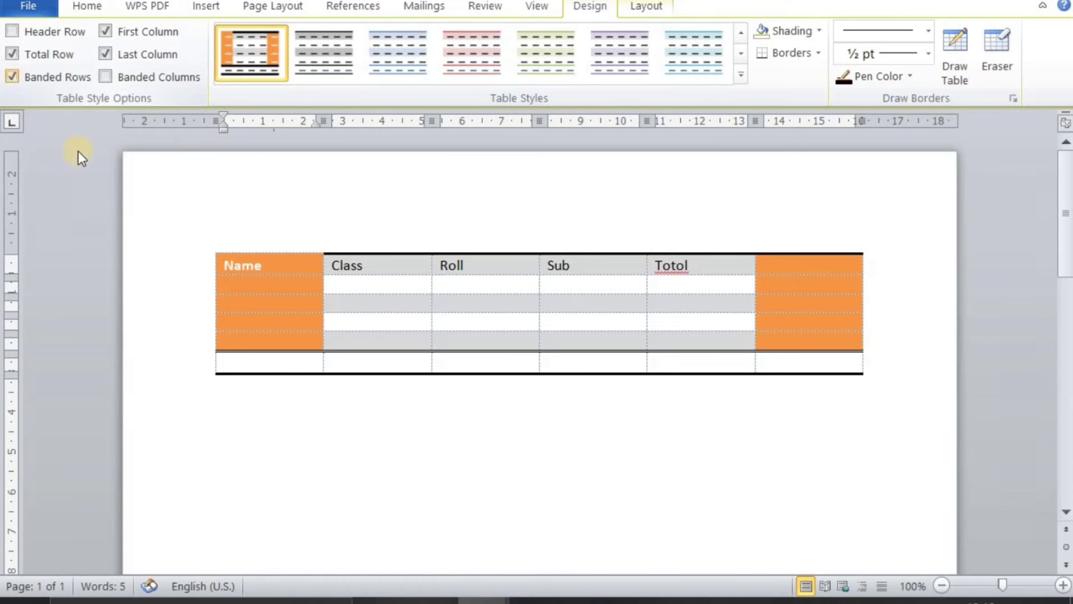
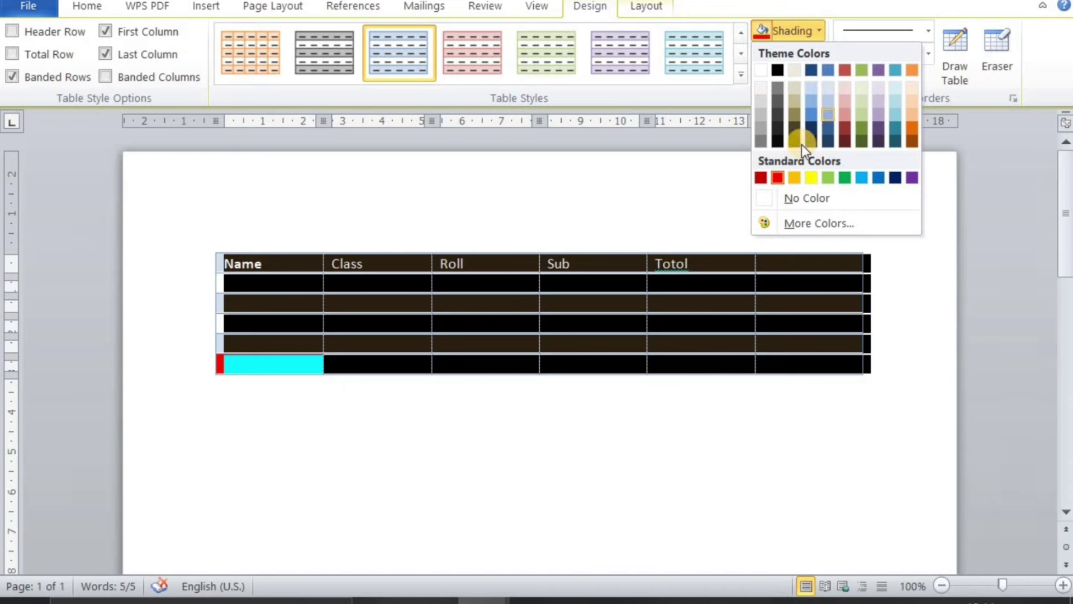
# Shade the entire selected table with the standard green color and deselect it
pyautogui.click(845, 177)
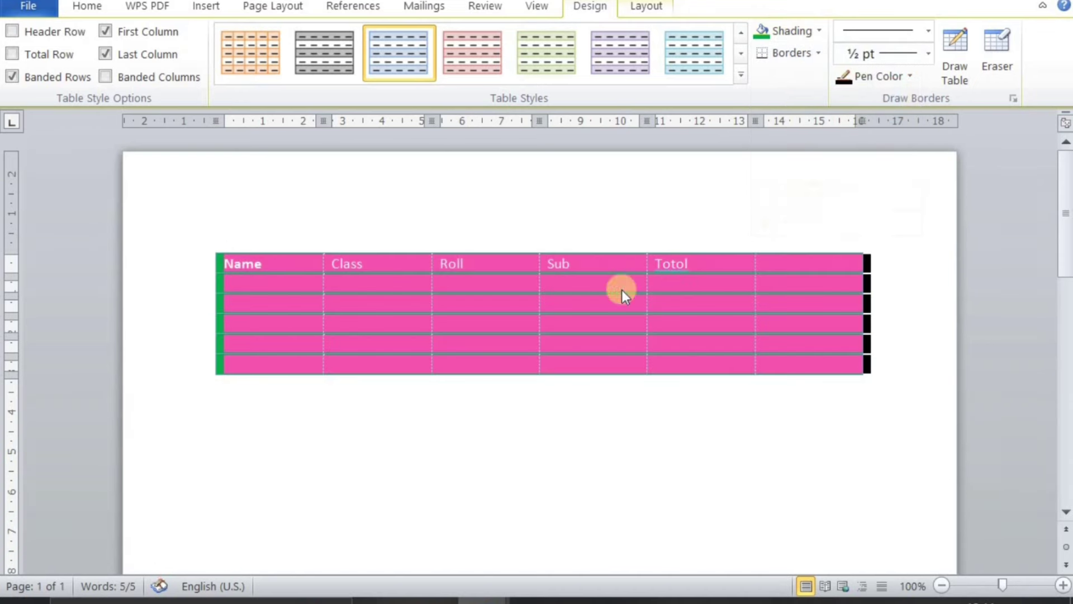
pyautogui.click(270, 260)
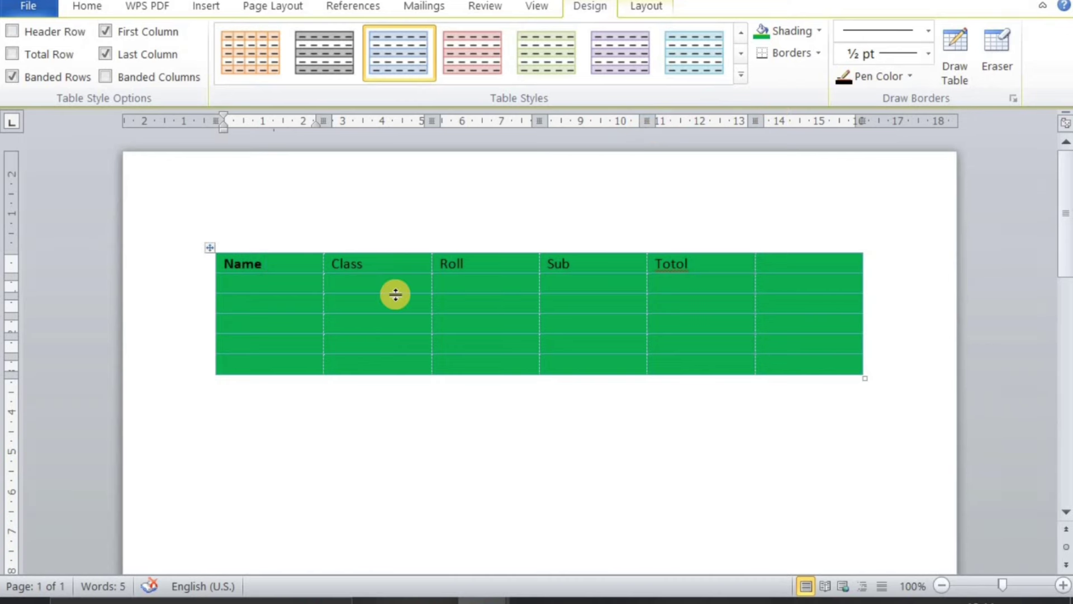
# Clear the whole document and insert a new table with four columns and six rows
pyautogui.hotkey('ctrl', 'a')
pyautogui.press('Delete')
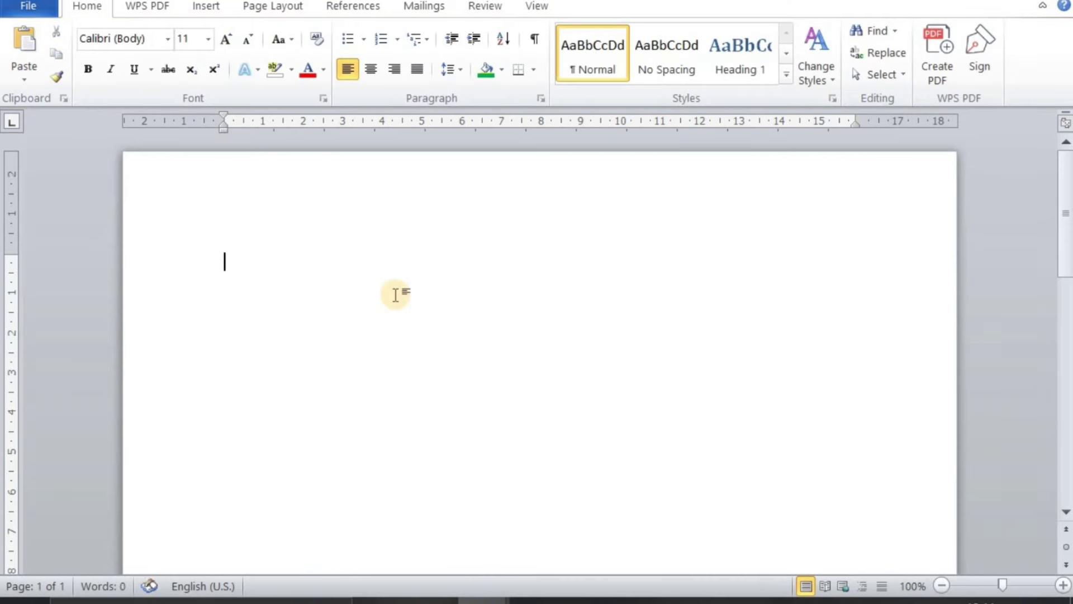
pyautogui.click(222, 7)
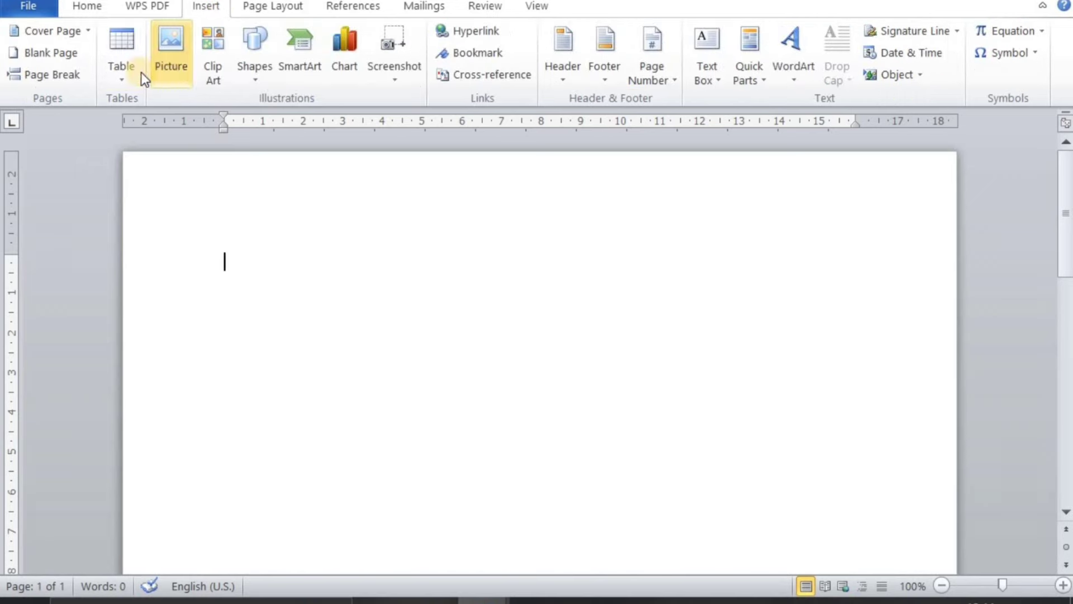
pyautogui.click(133, 72)
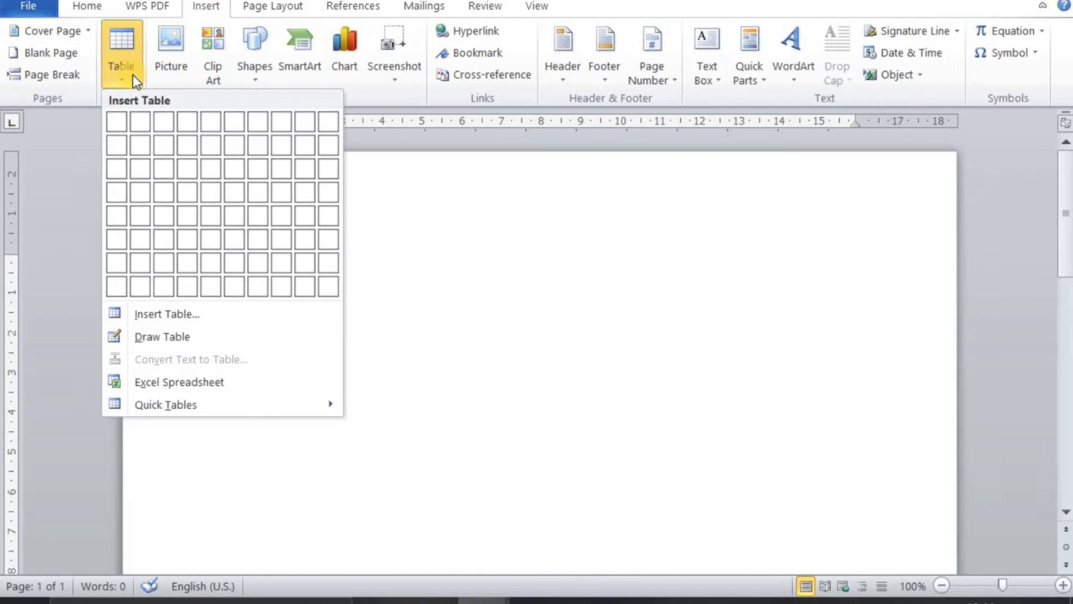
pyautogui.click(190, 246)
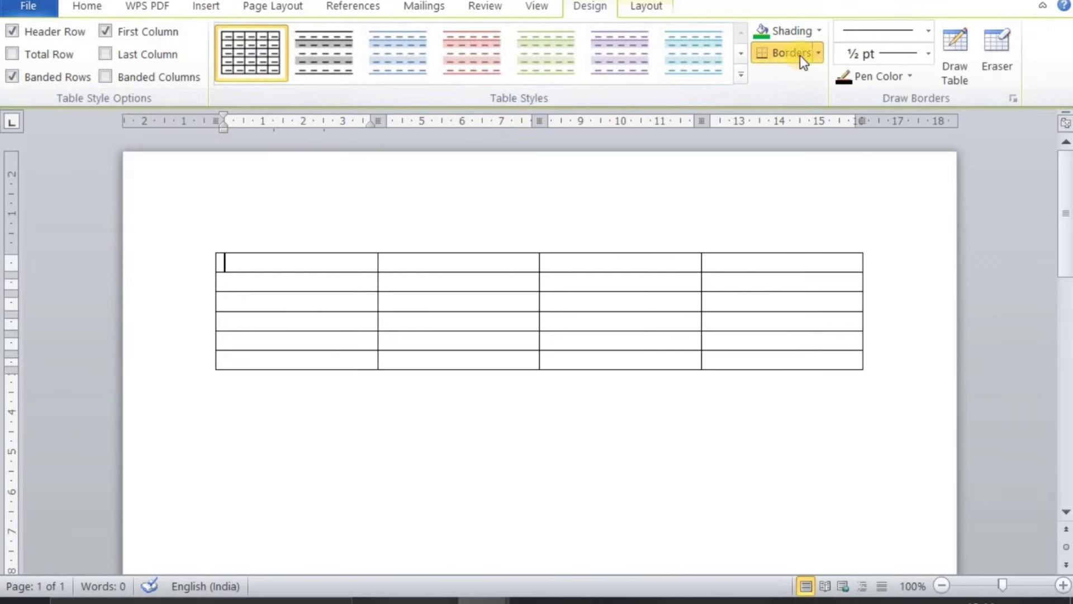
# Apply the All Borders option at the first cell of the new table
pyautogui.click(817, 52)
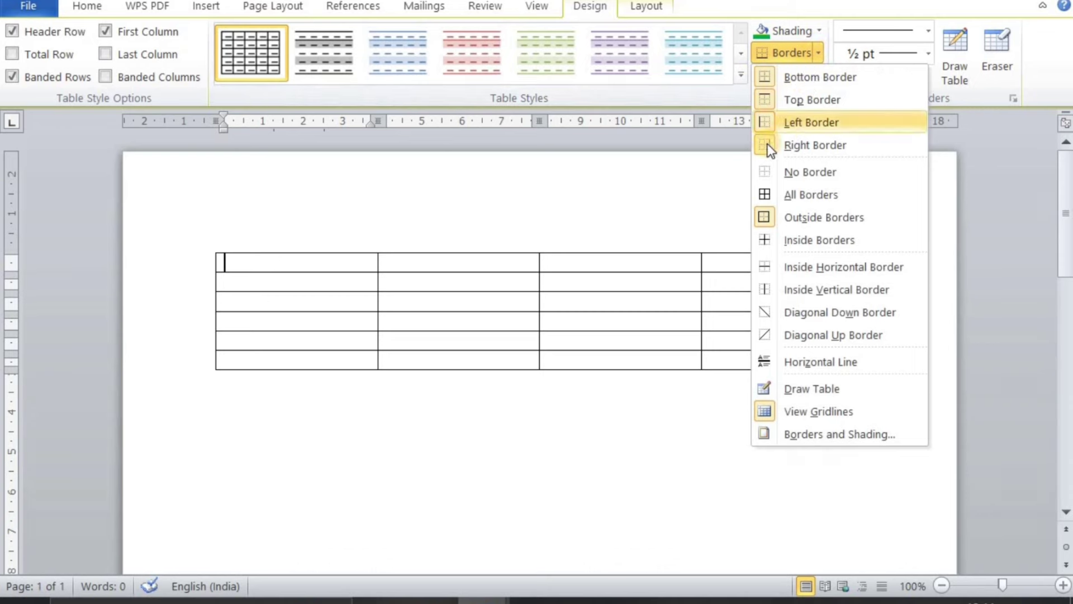
pyautogui.click(776, 197)
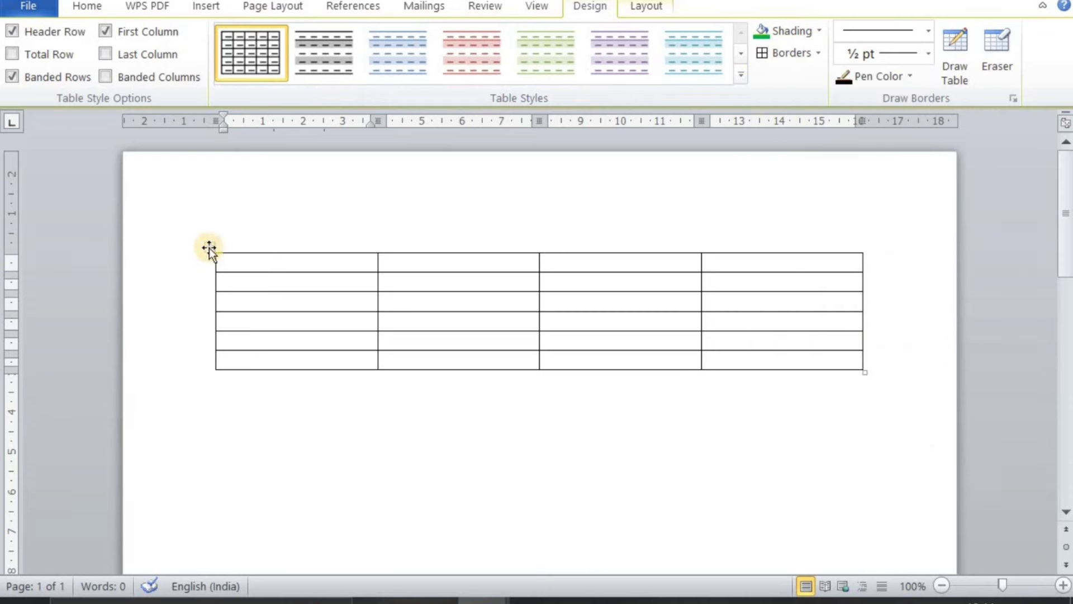
# Shade the table's first column with the standard yellow color and deselect it
pyautogui.click(259, 241)
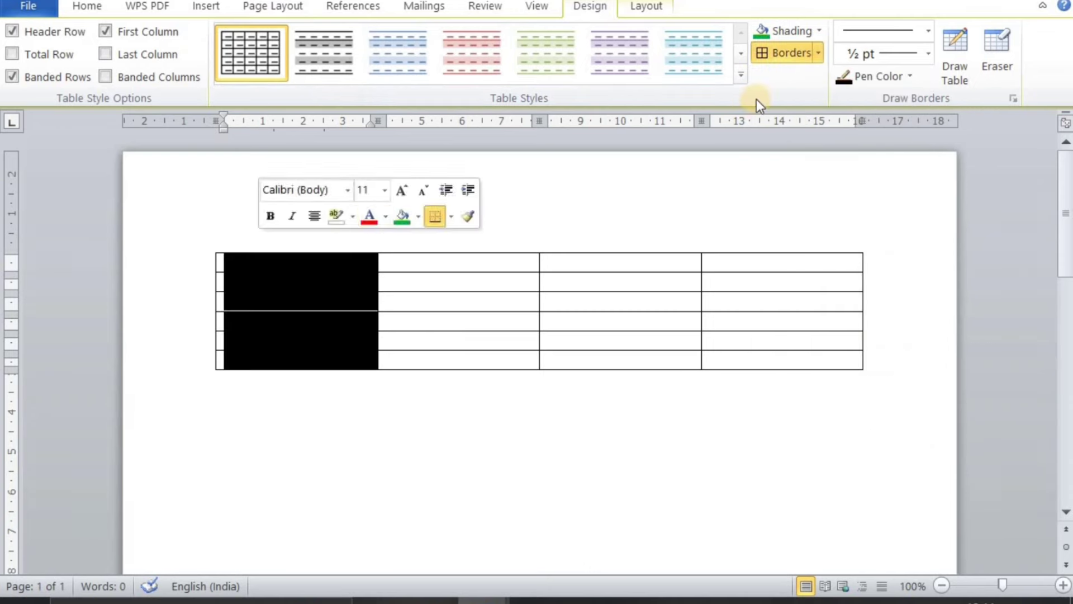
pyautogui.click(816, 30)
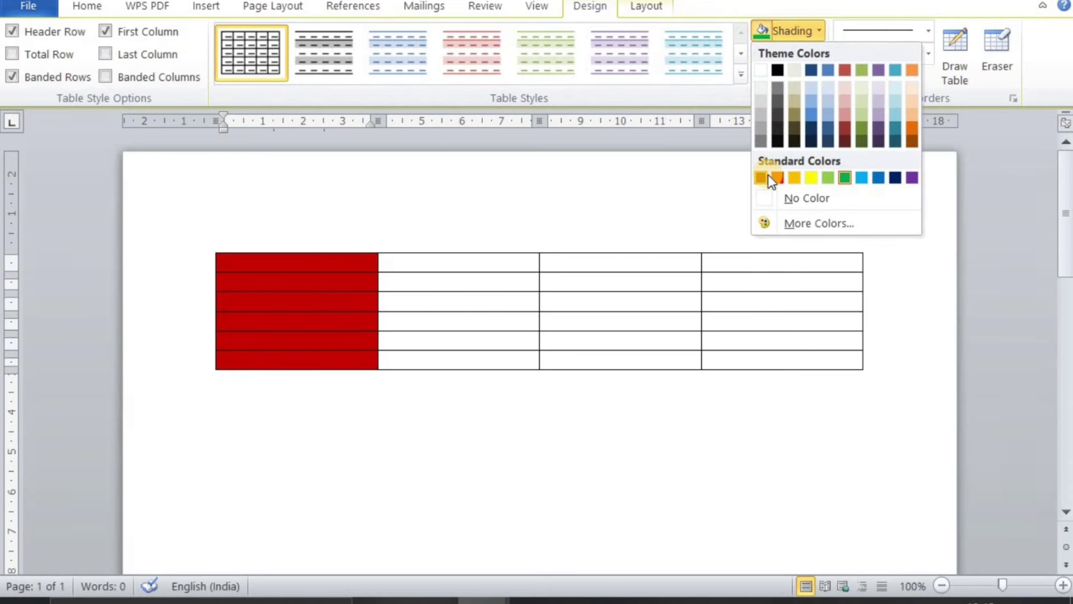
pyautogui.click(811, 177)
pyautogui.click(436, 263)
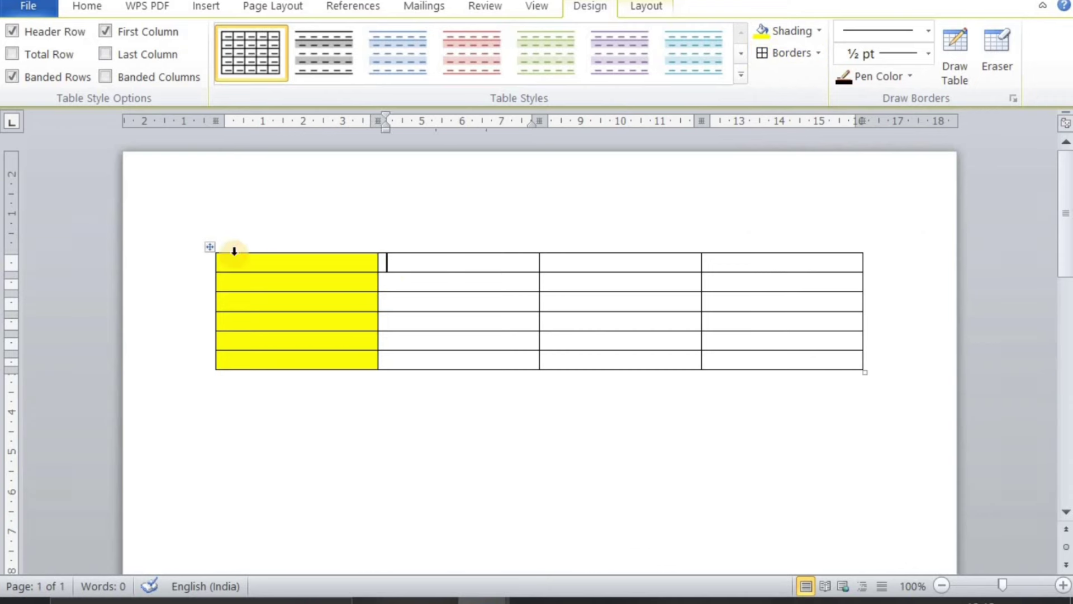
# Narrow the whole table so its right edge lies at about 9.5 cm on the ruler, and view the available border options
pyautogui.click(833, 362)
pyautogui.moveTo(865, 371); pyautogui.dragTo(599, 337)
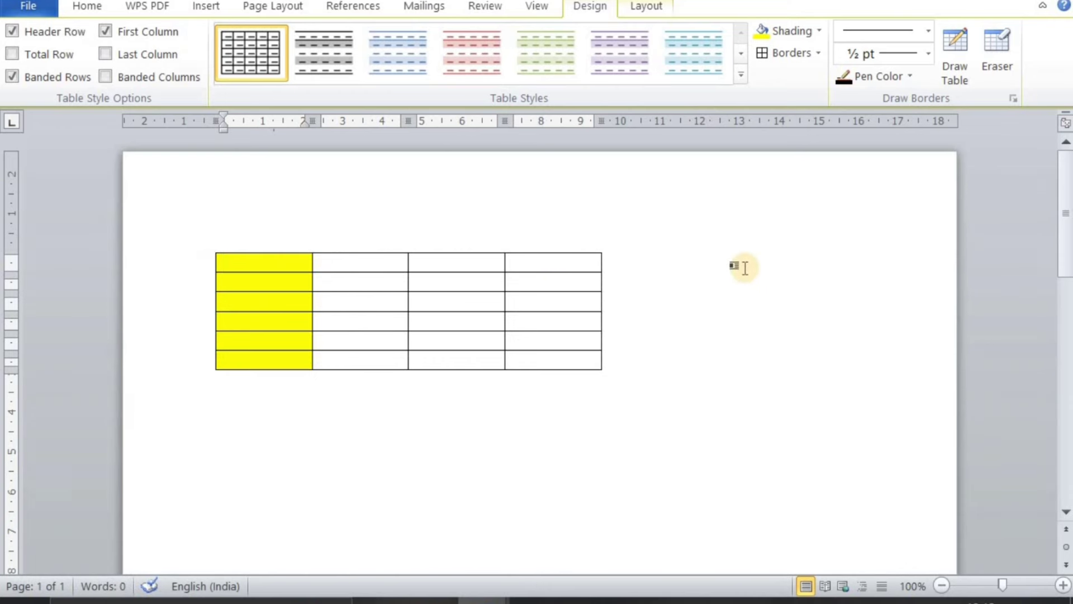
pyautogui.click(819, 50)
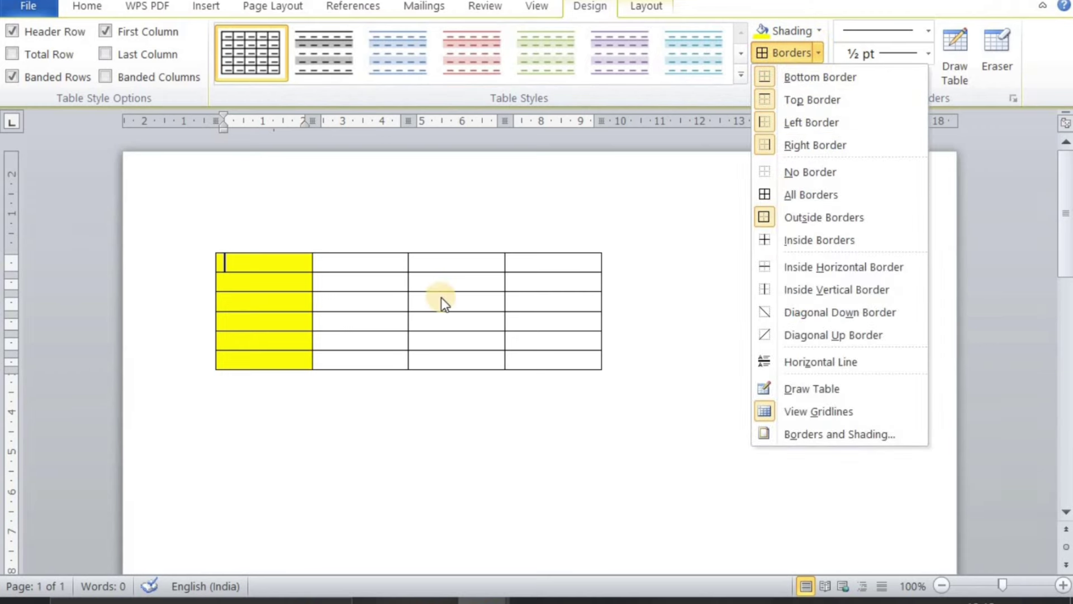
pyautogui.click(361, 194)
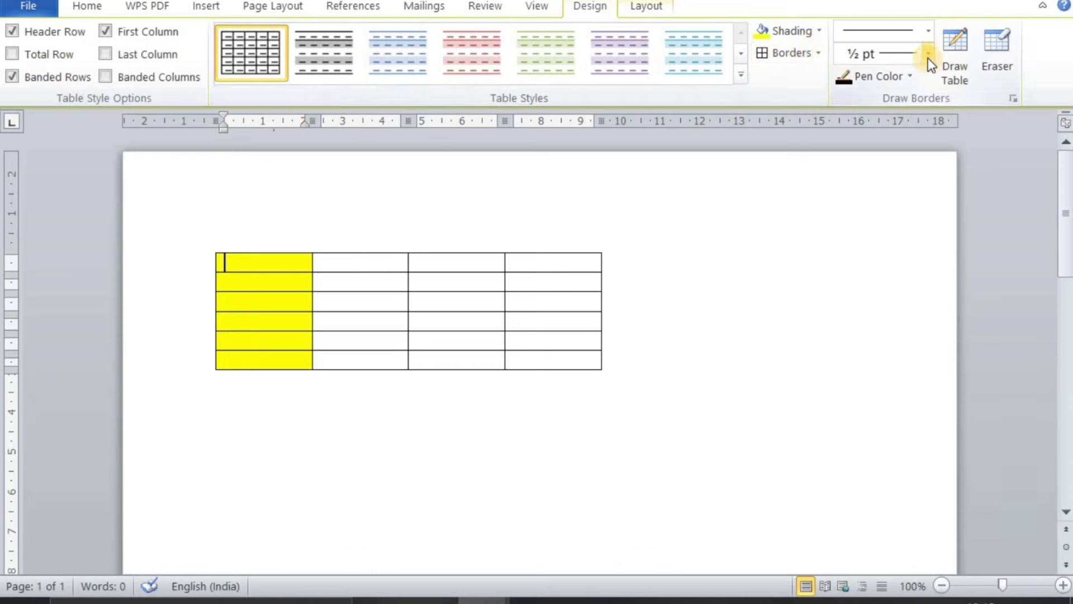
# Choose the triple-line border style and draw black borders across the upper rows in the second to fourth columns with Draw Table
pyautogui.click(928, 39)
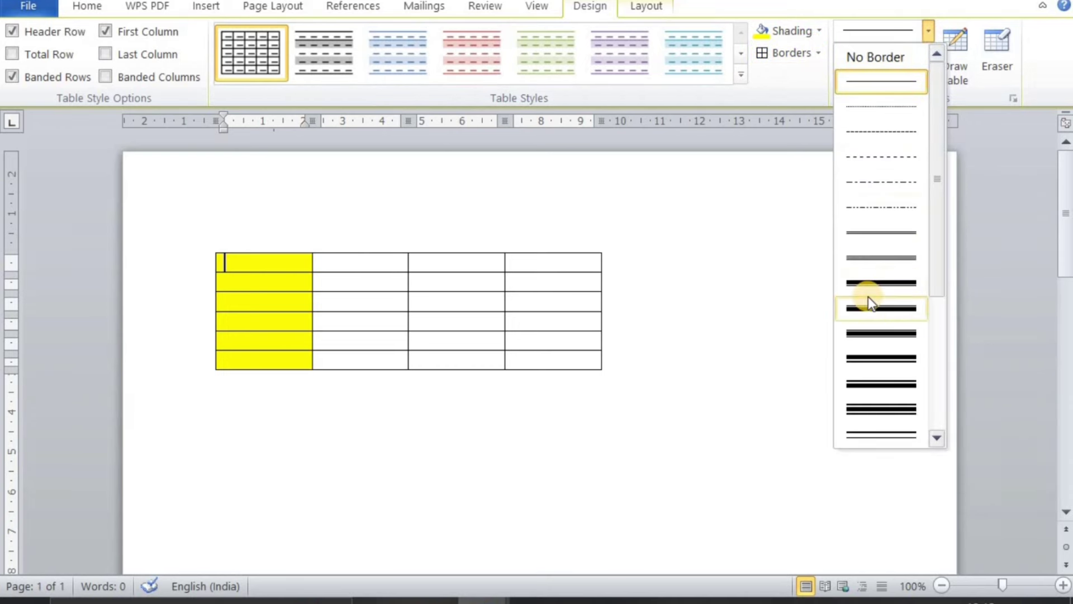
pyautogui.click(867, 257)
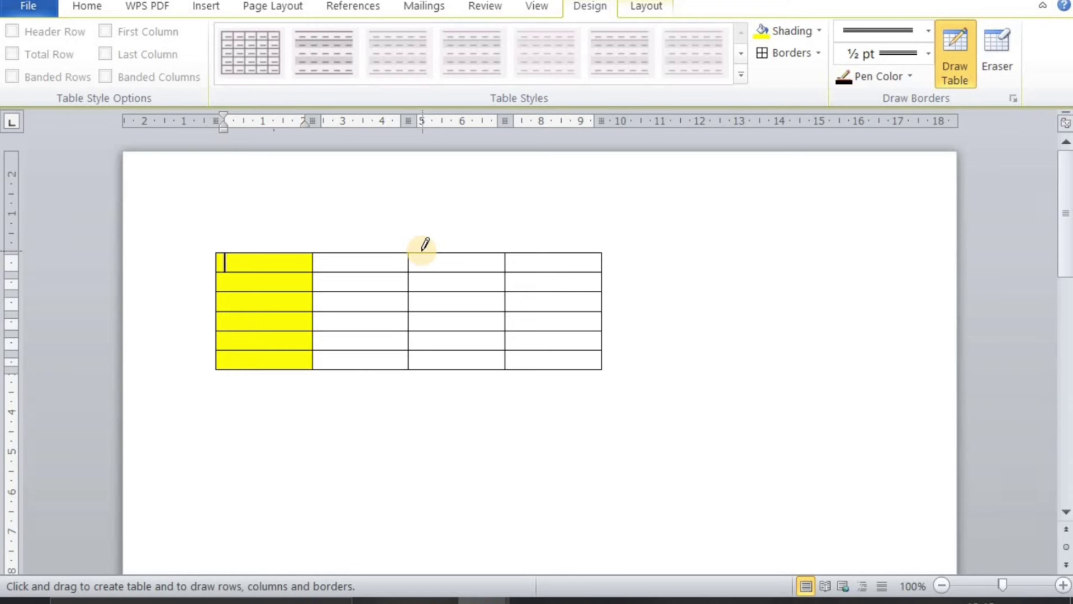
pyautogui.moveTo(422, 250); pyautogui.dragTo(601, 253)
pyautogui.moveTo(413, 277); pyautogui.dragTo(598, 284)
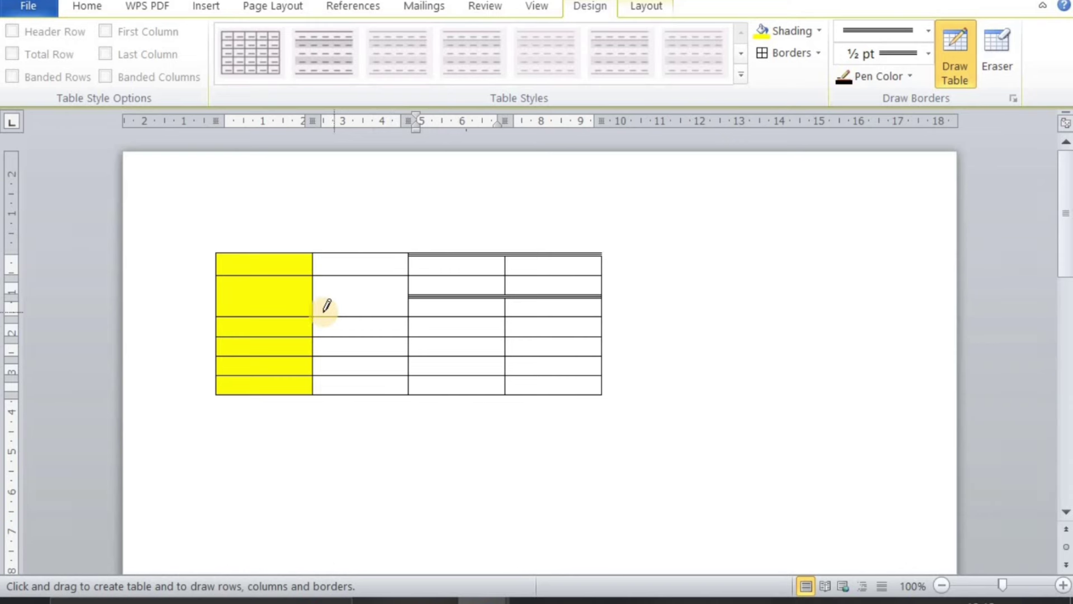
pyautogui.moveTo(319, 309)
pyautogui.mouseDown()
pyautogui.moveTo(536, 304)
pyautogui.moveTo(519, 295)
pyautogui.mouseUp()
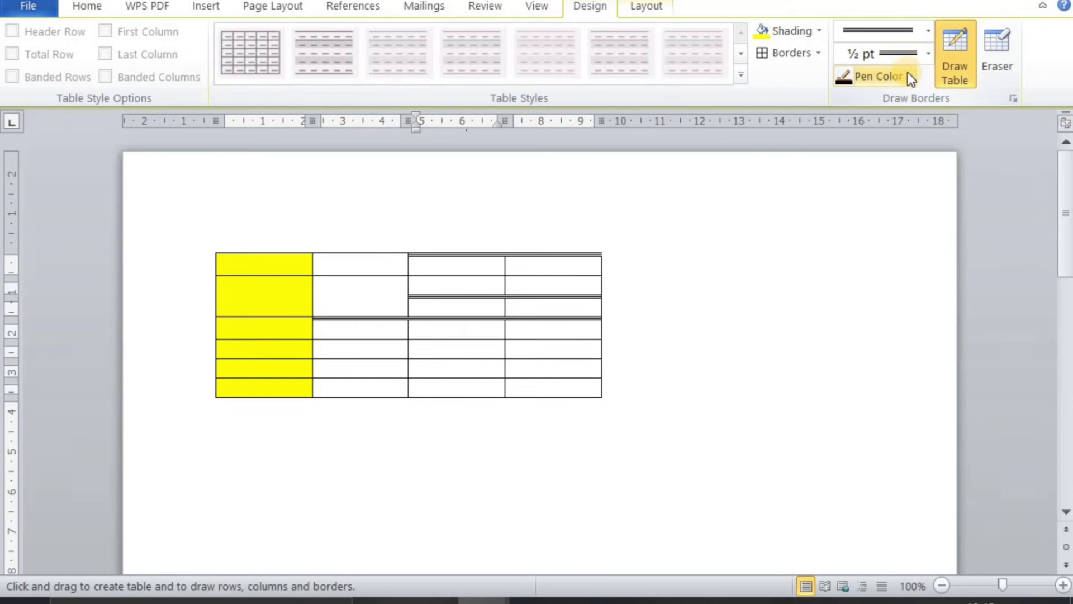
# Set the pen color to standard red and draw a border across a lower row and another across the first two columns
pyautogui.click(888, 81)
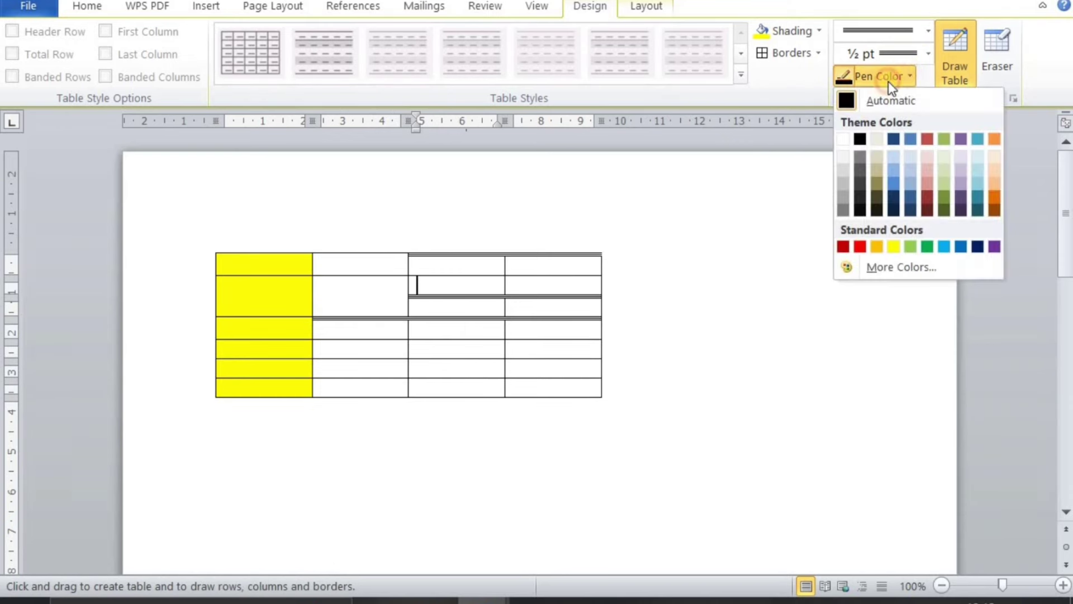
pyautogui.click(857, 249)
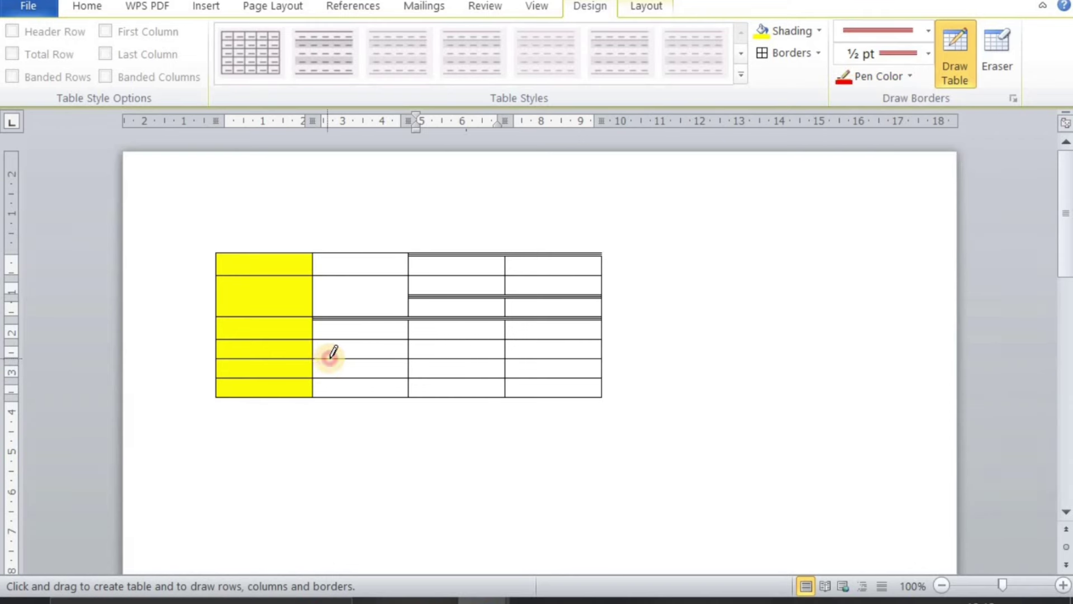
pyautogui.moveTo(333, 352); pyautogui.dragTo(600, 354)
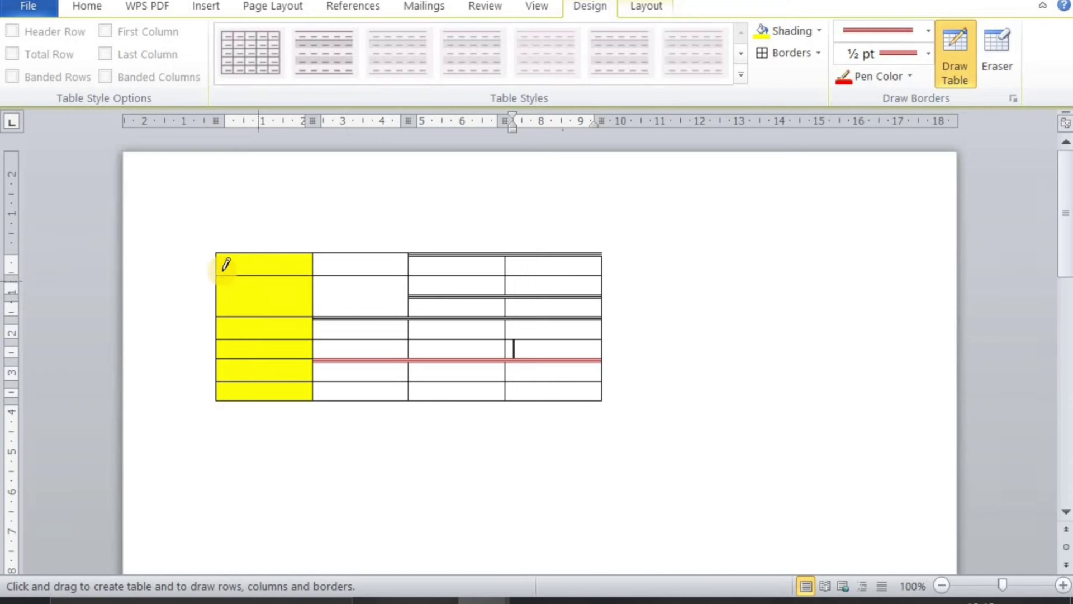
pyautogui.moveTo(225, 269); pyautogui.dragTo(362, 270)
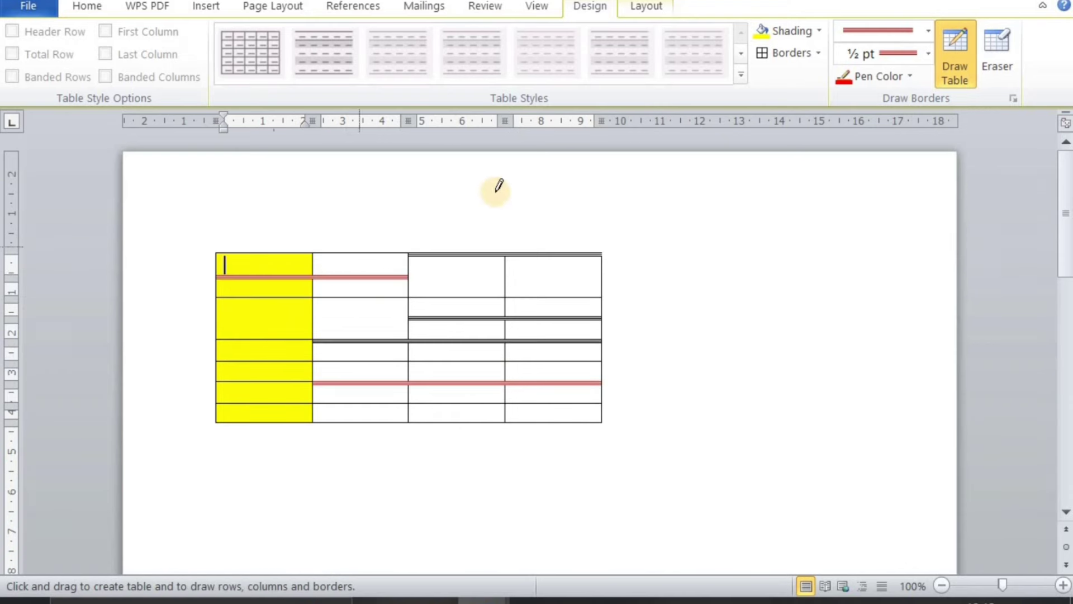
# Undo the last drawn red line and clear the whole document
pyautogui.hotkey('ctrl', 'z')
pyautogui.hotkey('ctrl', 'a')
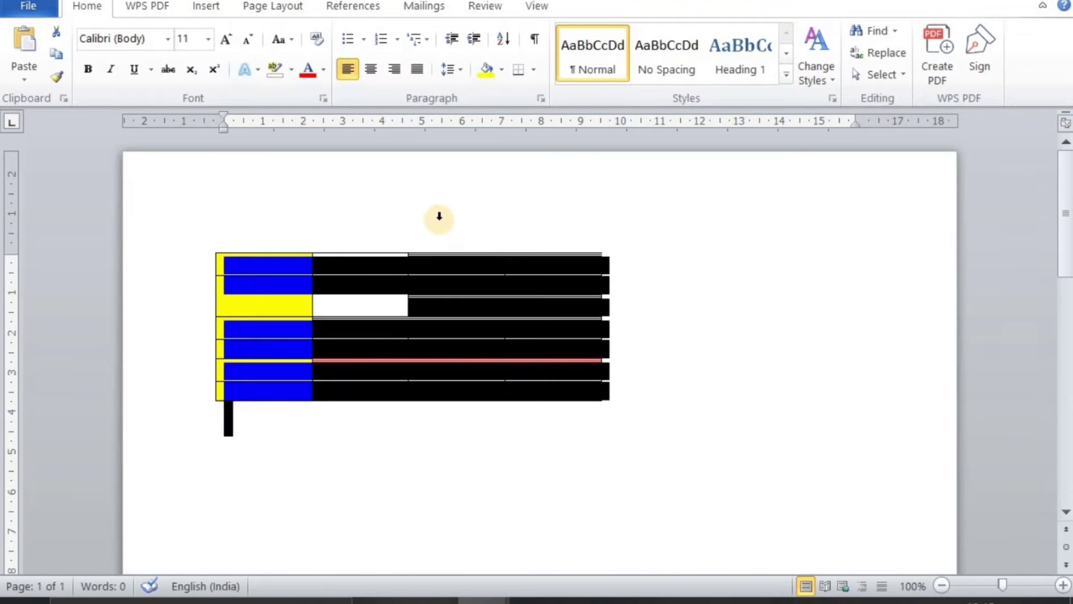
pyautogui.press('Delete')
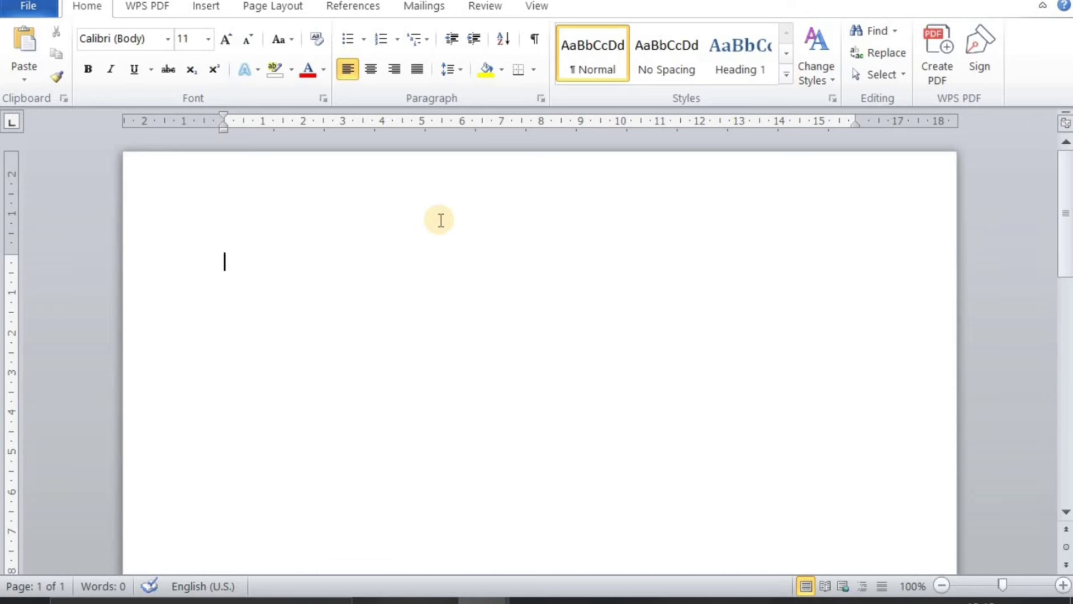
# Insert a new table with five columns and five rows
pyautogui.click(192, 6)
pyautogui.click(126, 79)
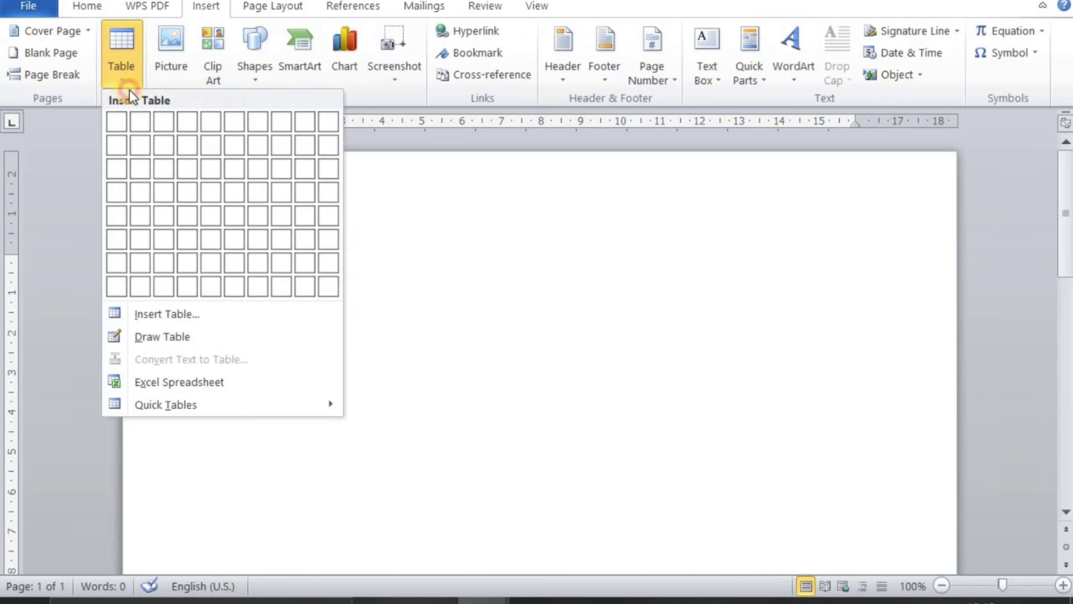
pyautogui.click(222, 225)
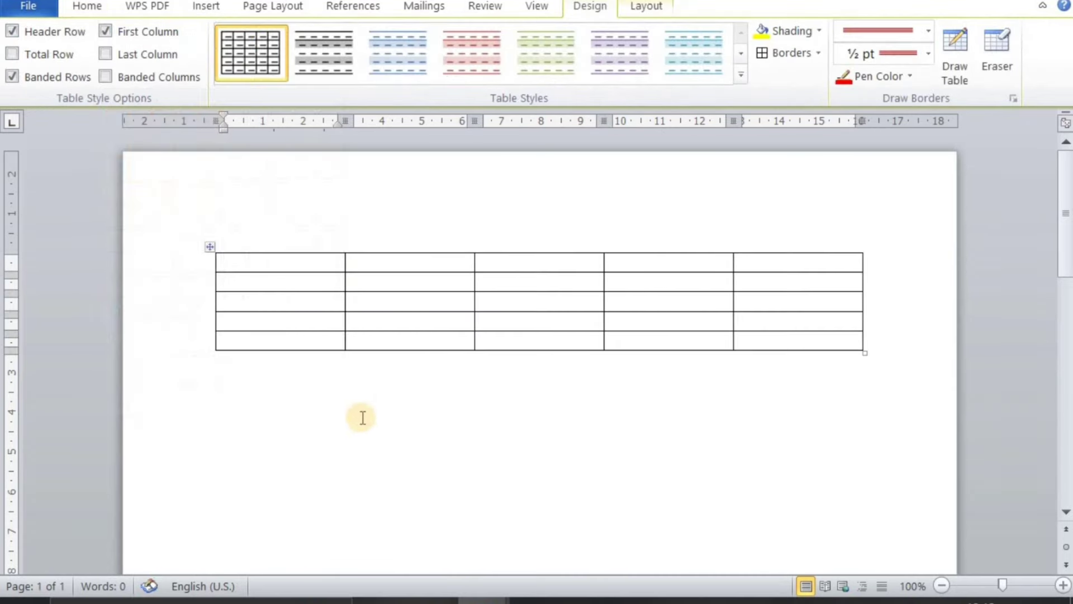
# Choose the Custom border setting with a 3 pt line width for the table in Borders and Shading and apply it
pyautogui.click(819, 53)
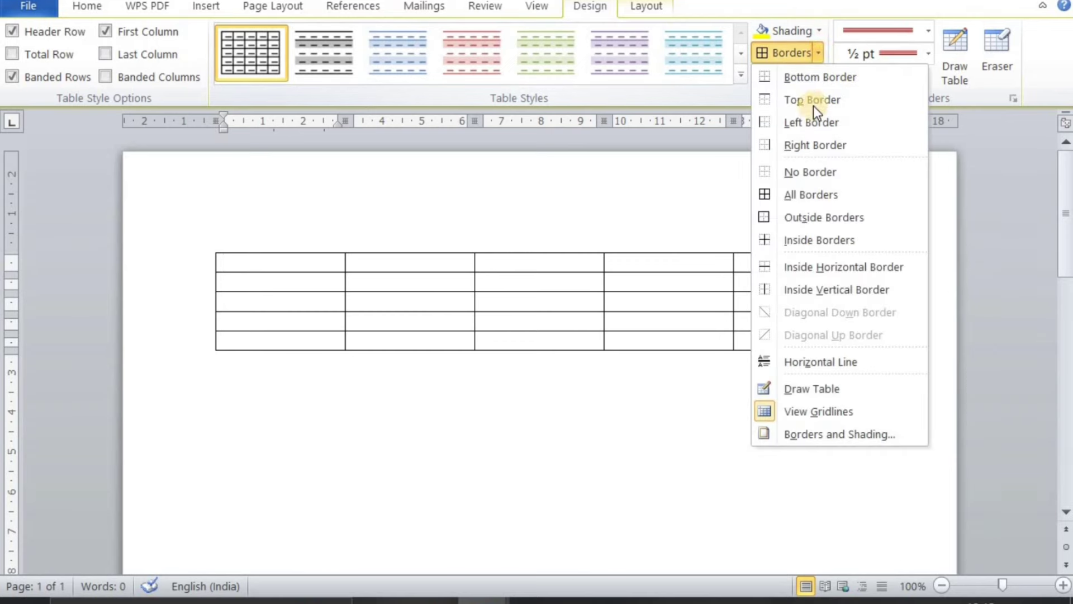
pyautogui.click(845, 434)
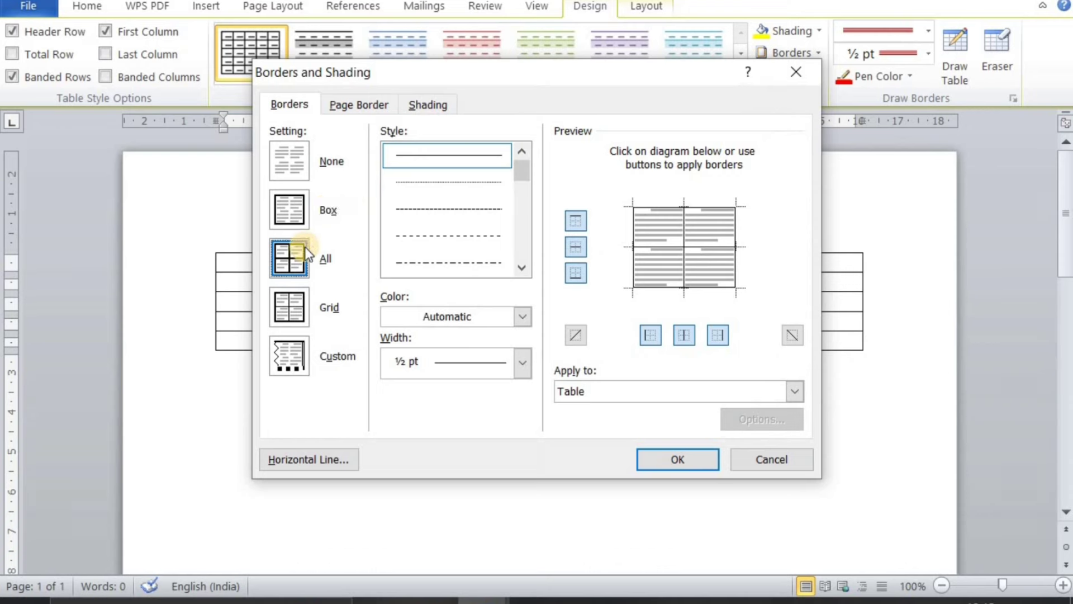
pyautogui.click(297, 214)
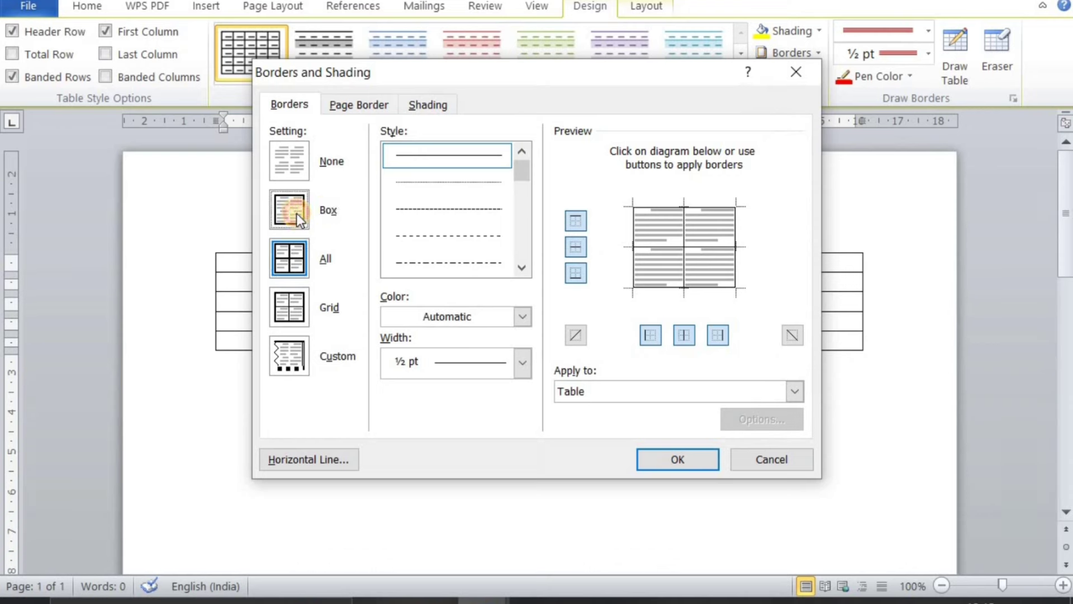
pyautogui.click(287, 270)
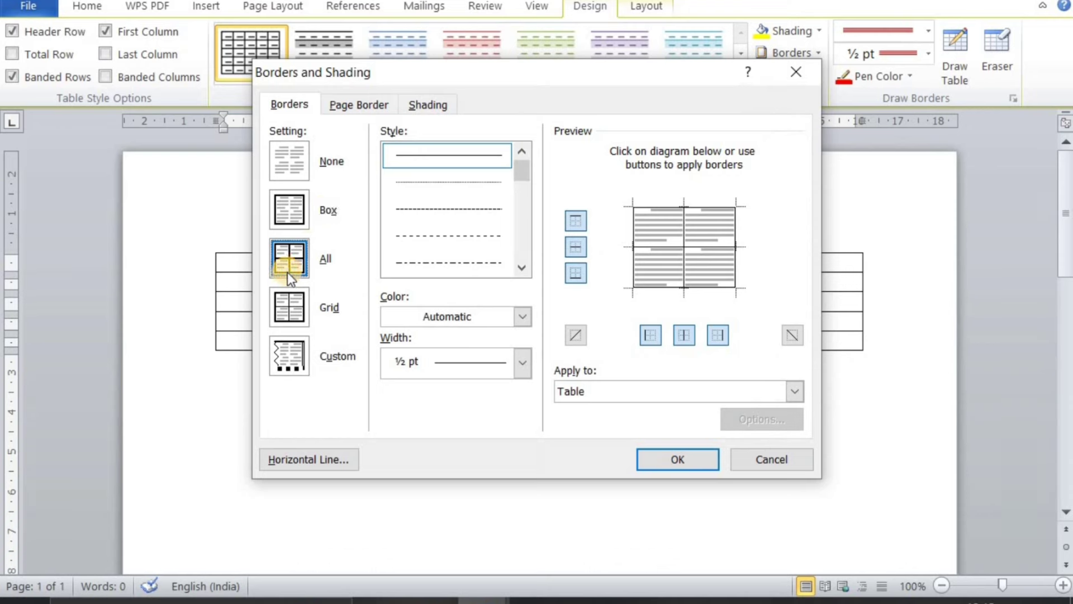
pyautogui.click(290, 311)
pyautogui.click(293, 360)
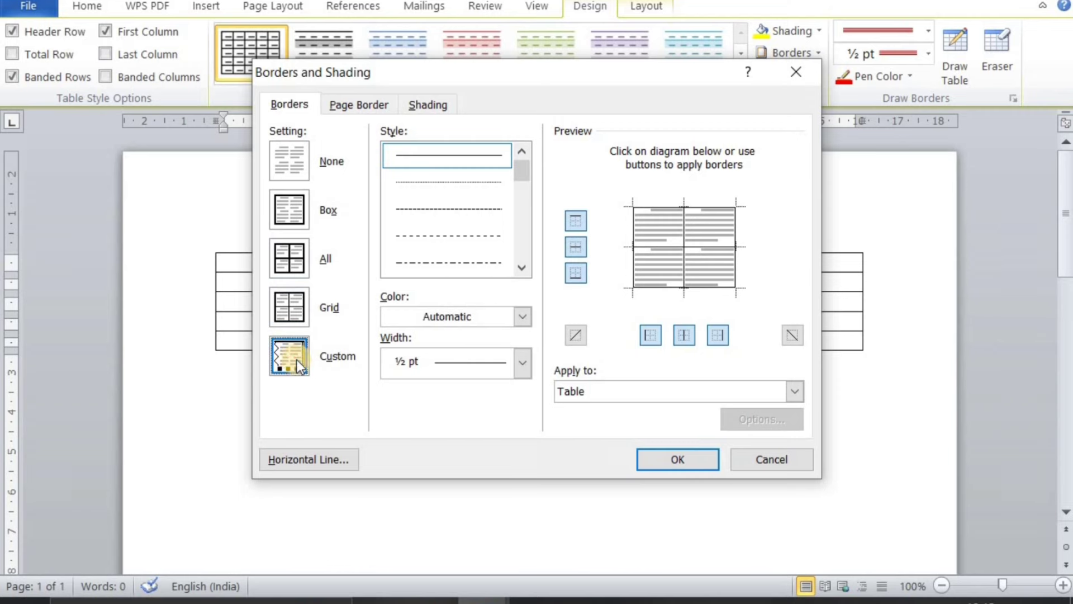
pyautogui.click(529, 365)
pyautogui.click(463, 286)
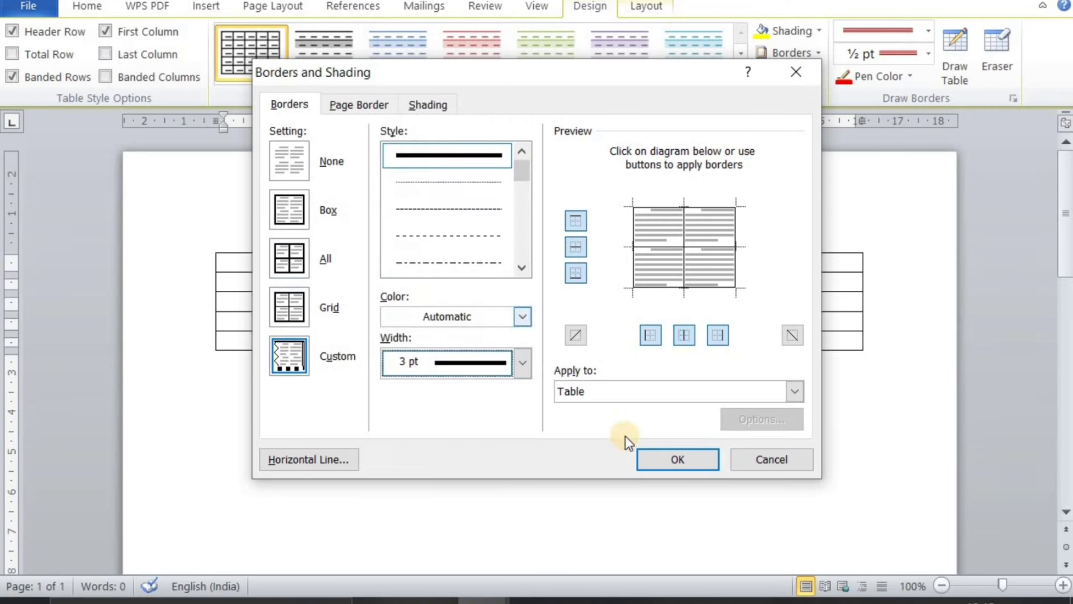
pyautogui.click(648, 455)
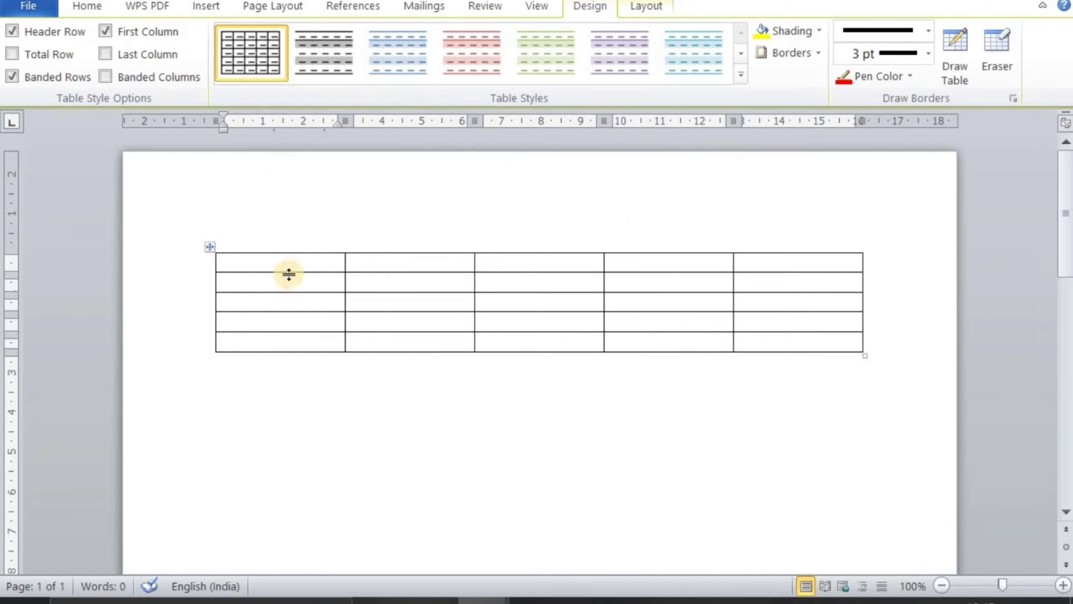
# Apply All Borders to the entire table with the 3 pt line and deselect it
pyautogui.click(269, 272)
pyautogui.click(210, 246)
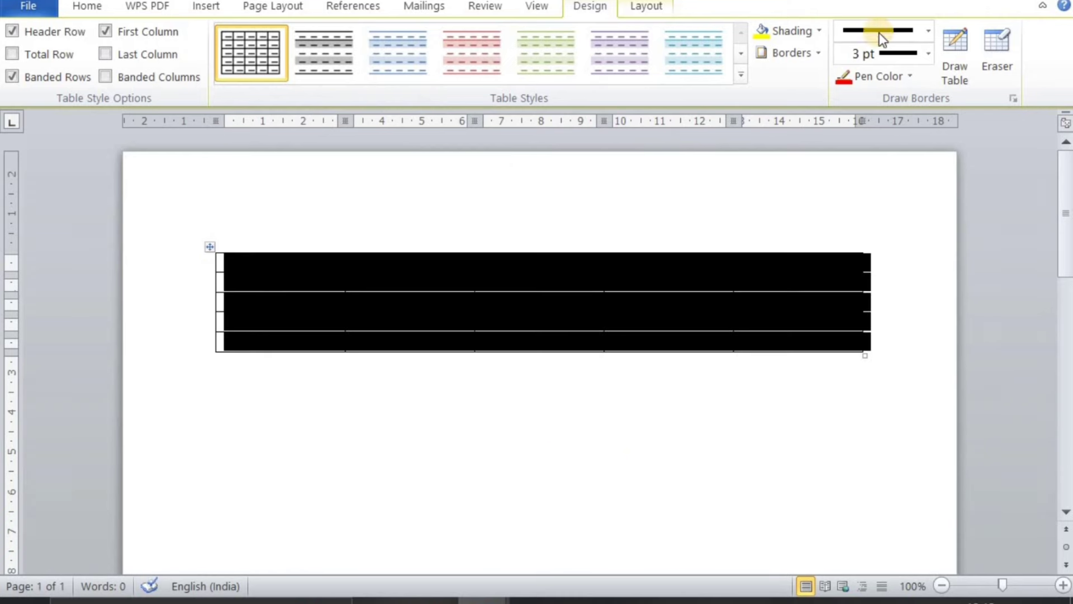
pyautogui.click(816, 52)
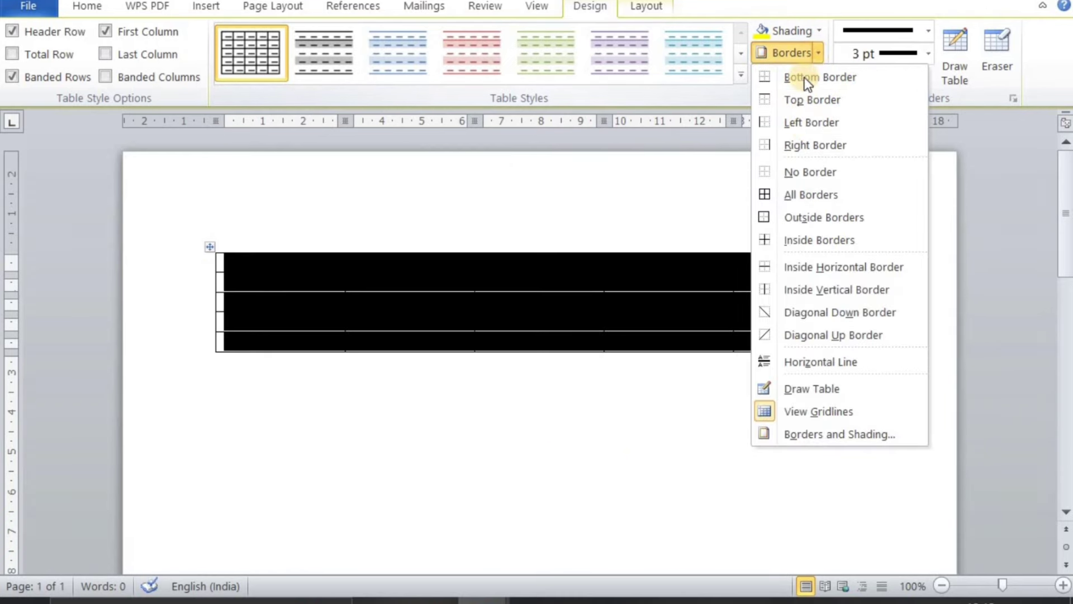
pyautogui.click(809, 194)
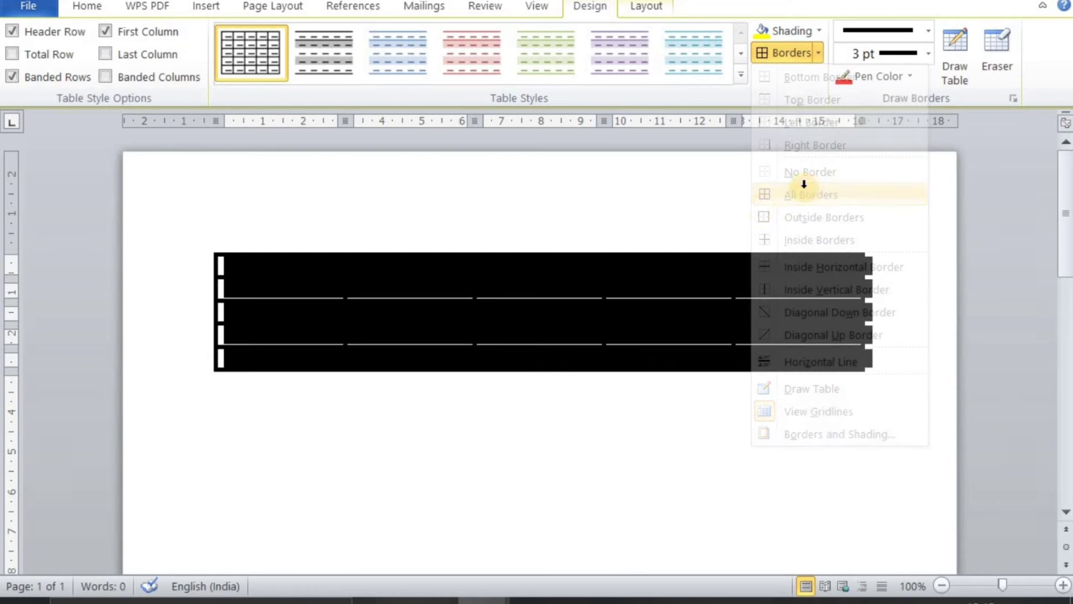
pyautogui.click(575, 426)
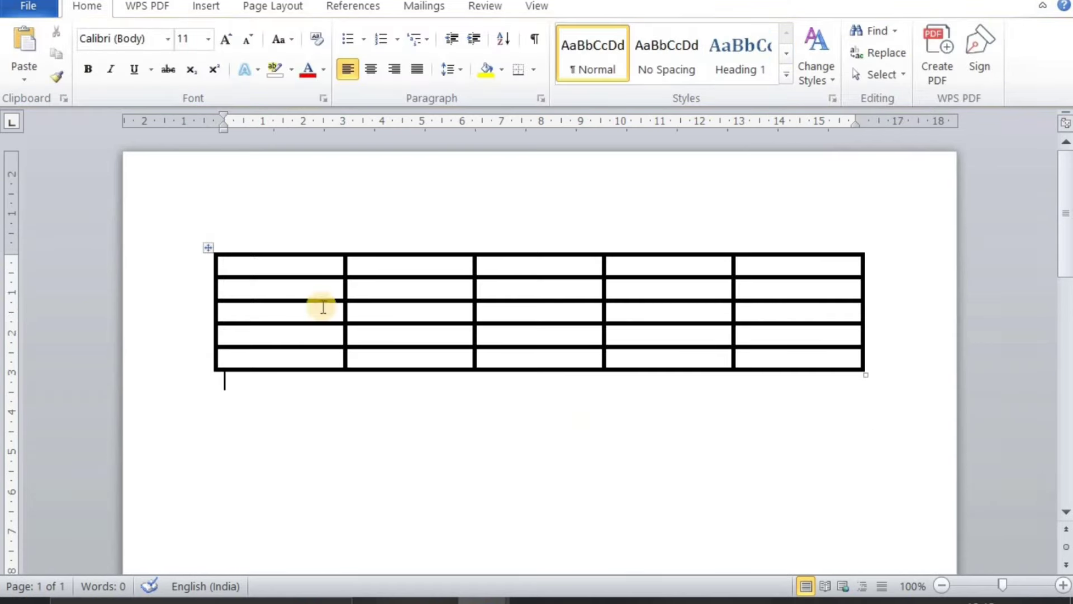
pyautogui.click(276, 261)
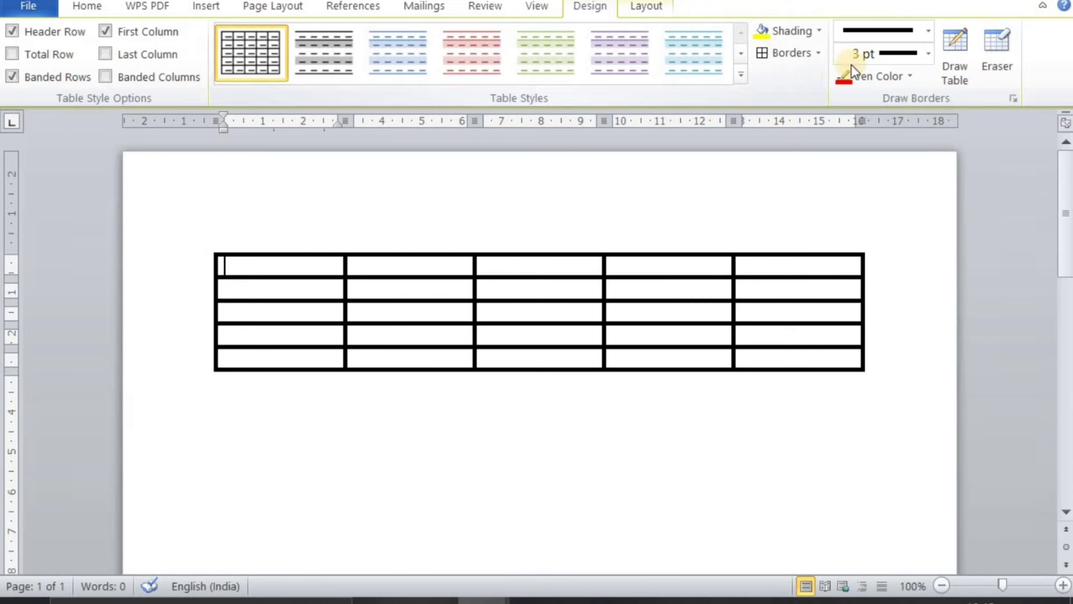
pyautogui.click(948, 66)
pyautogui.click(948, 62)
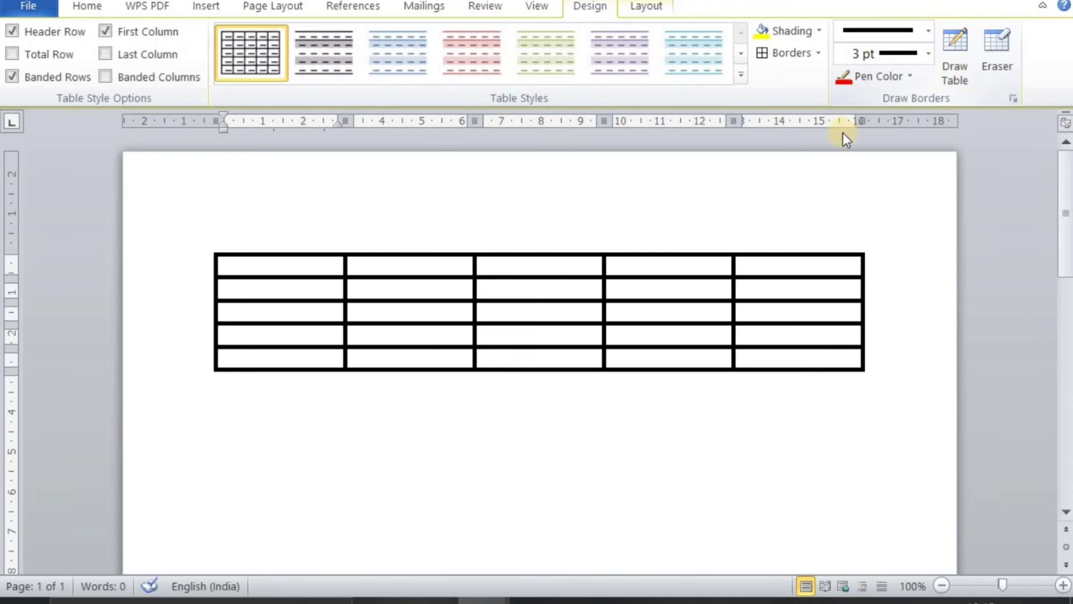
pyautogui.click(578, 503)
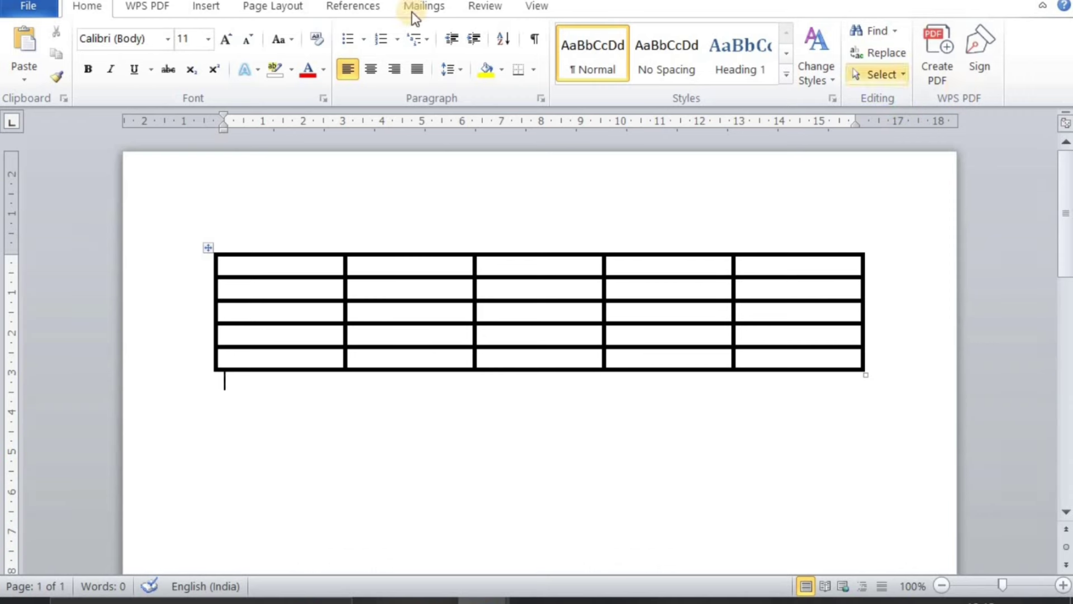
# Split the table's first column in two by drawing a vertical line through all its rows with Draw Table
pyautogui.click(353, 330)
pyautogui.click(951, 76)
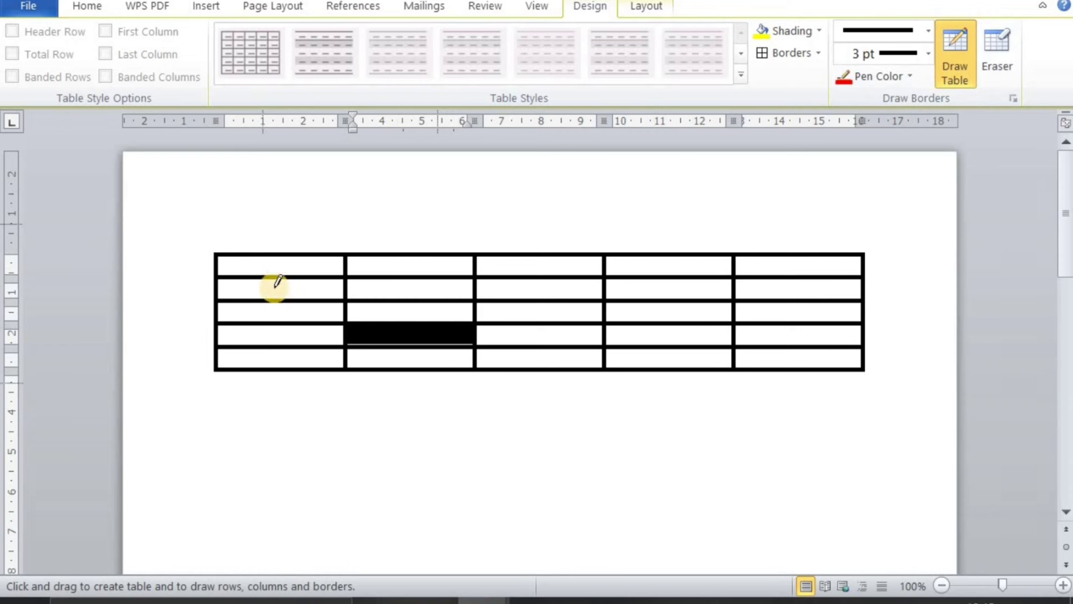
pyautogui.moveTo(275, 256); pyautogui.dragTo(274, 368)
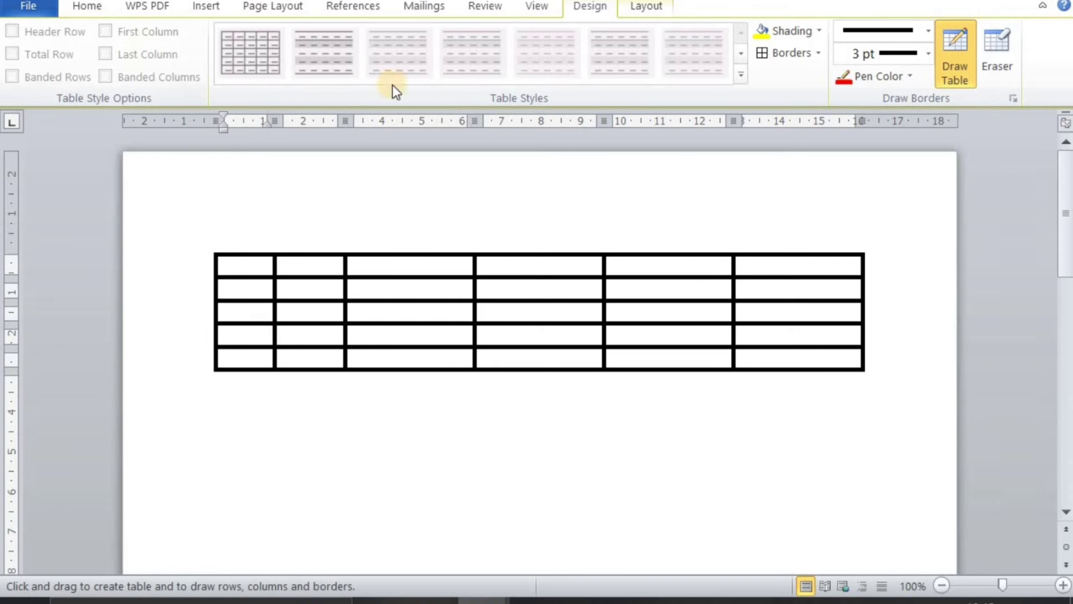
pyautogui.click(438, 316)
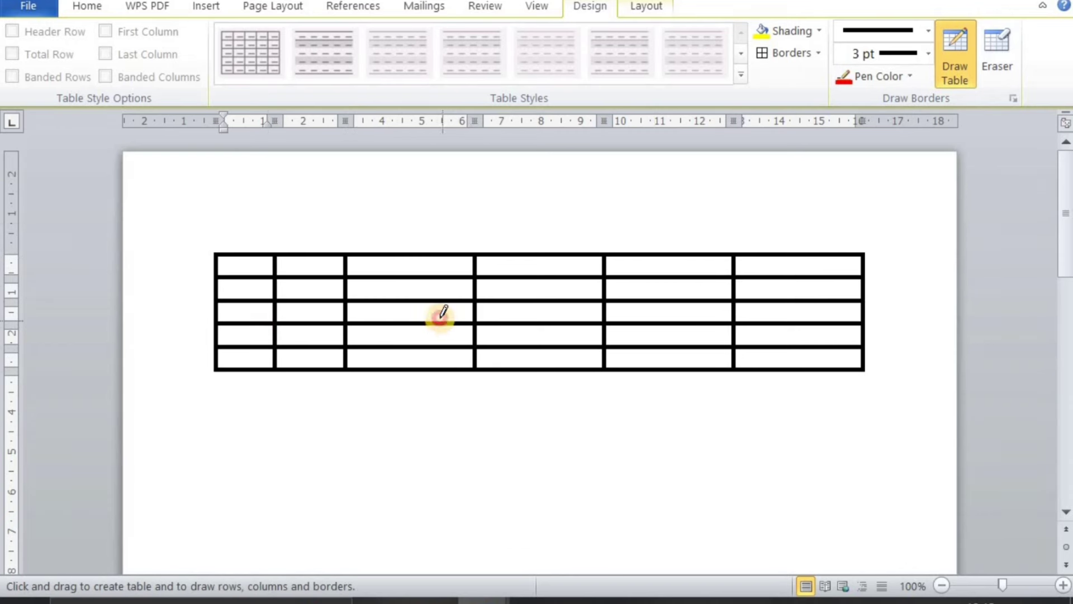
# Erase the table's last column and one of its lower rows with the Eraser
pyautogui.click(719, 357)
pyautogui.click(712, 409)
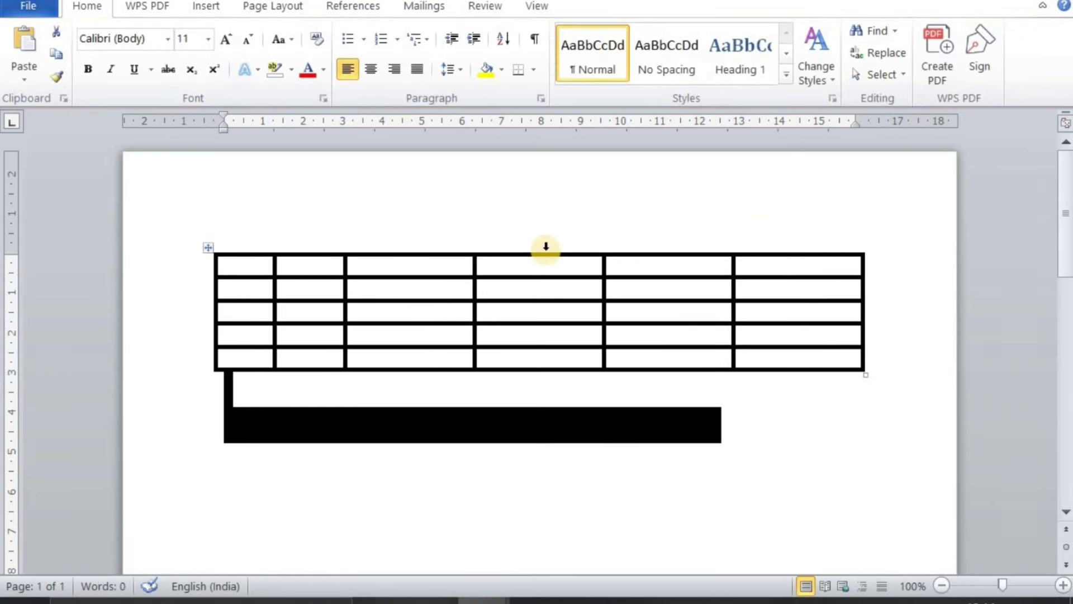
pyautogui.moveTo(536, 275); pyautogui.dragTo(614, 251)
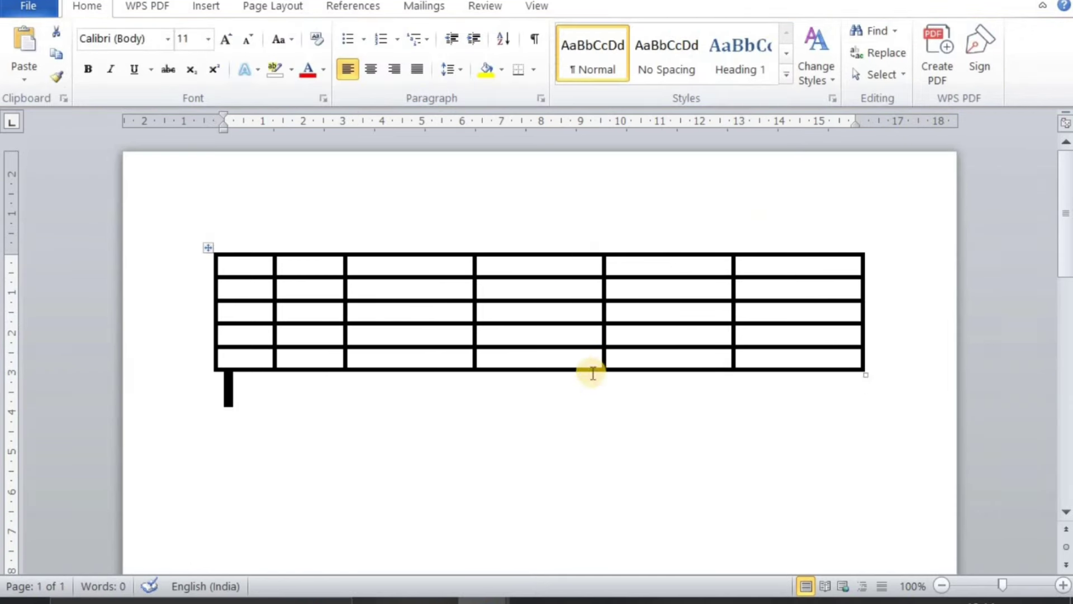
pyautogui.click(575, 334)
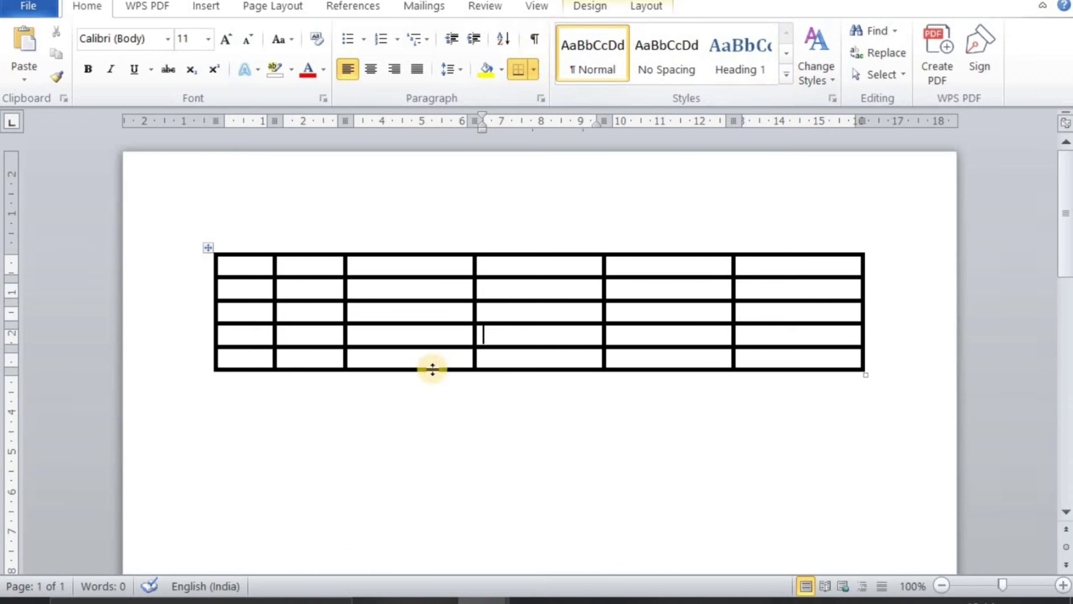
pyautogui.click(595, 5)
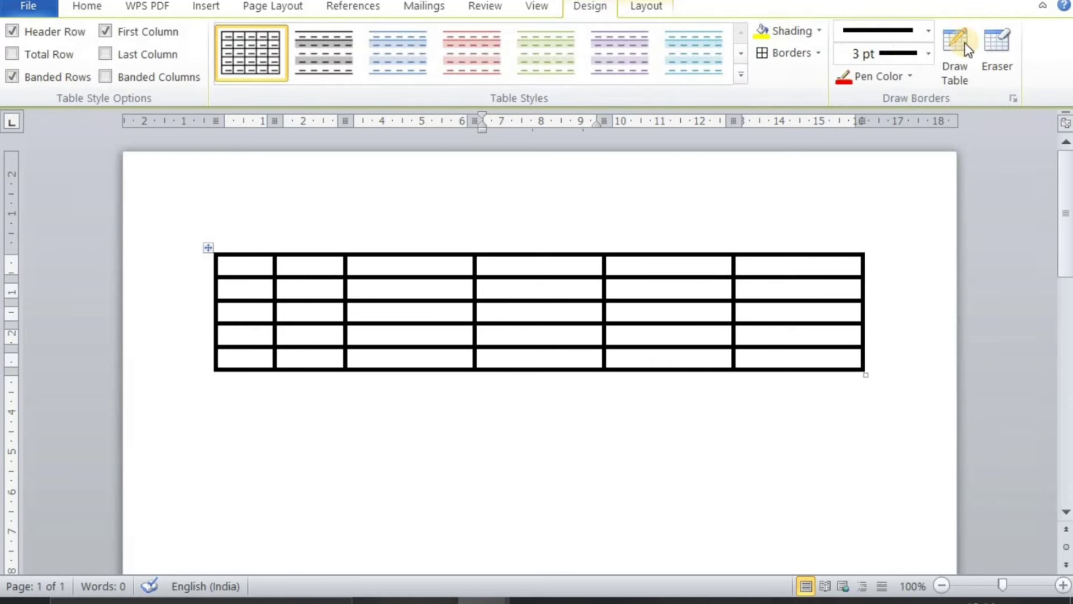
pyautogui.click(1001, 51)
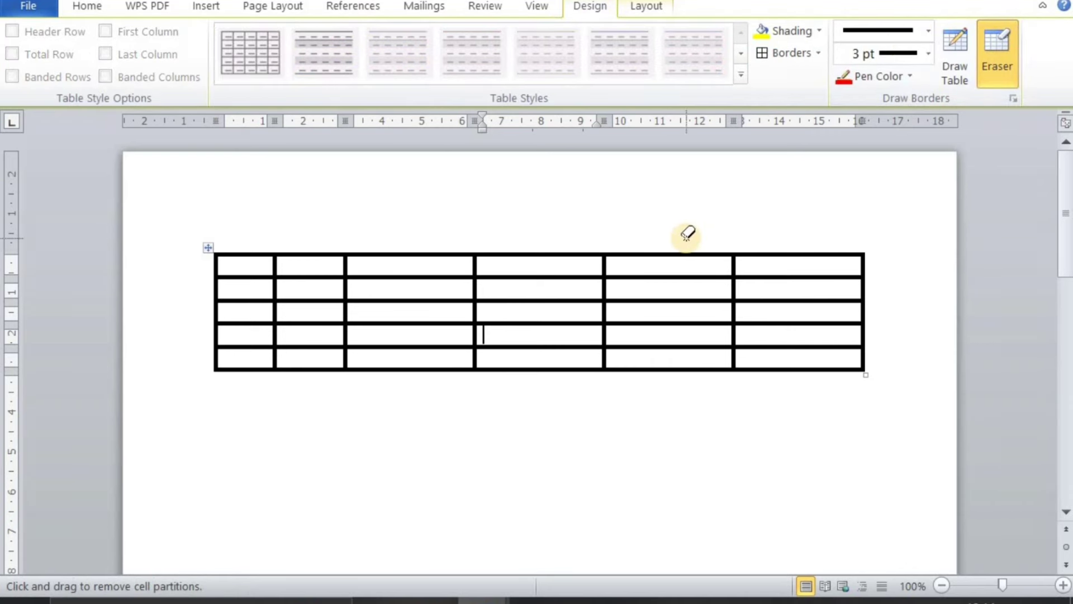
pyautogui.moveTo(796, 226); pyautogui.dragTo(795, 400)
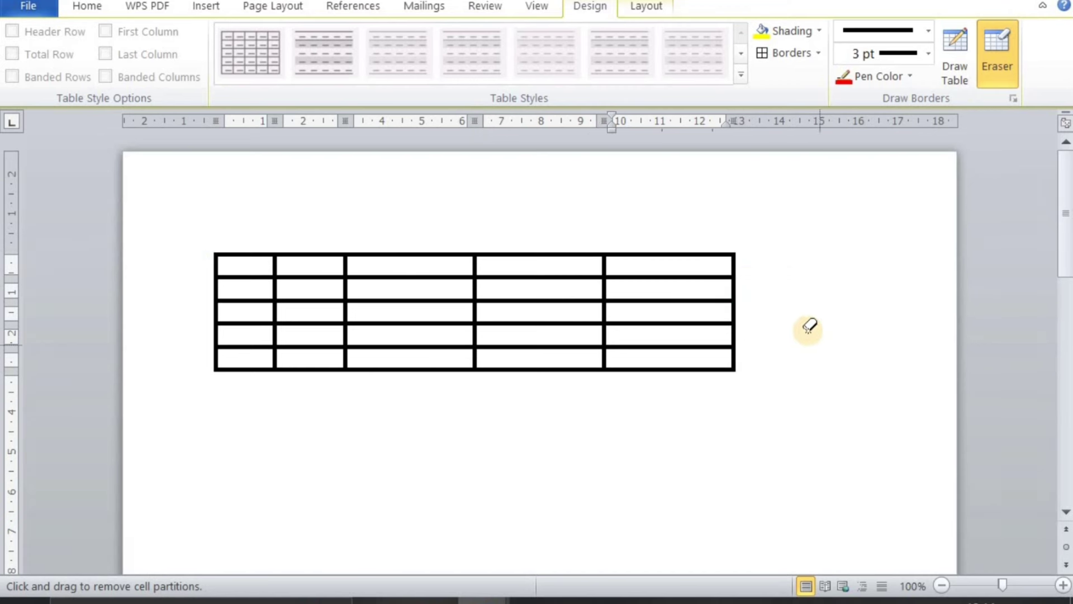
pyautogui.moveTo(387, 323)
pyautogui.mouseDown()
pyautogui.moveTo(202, 335)
pyautogui.moveTo(407, 357)
pyautogui.moveTo(773, 330)
pyautogui.mouseUp()
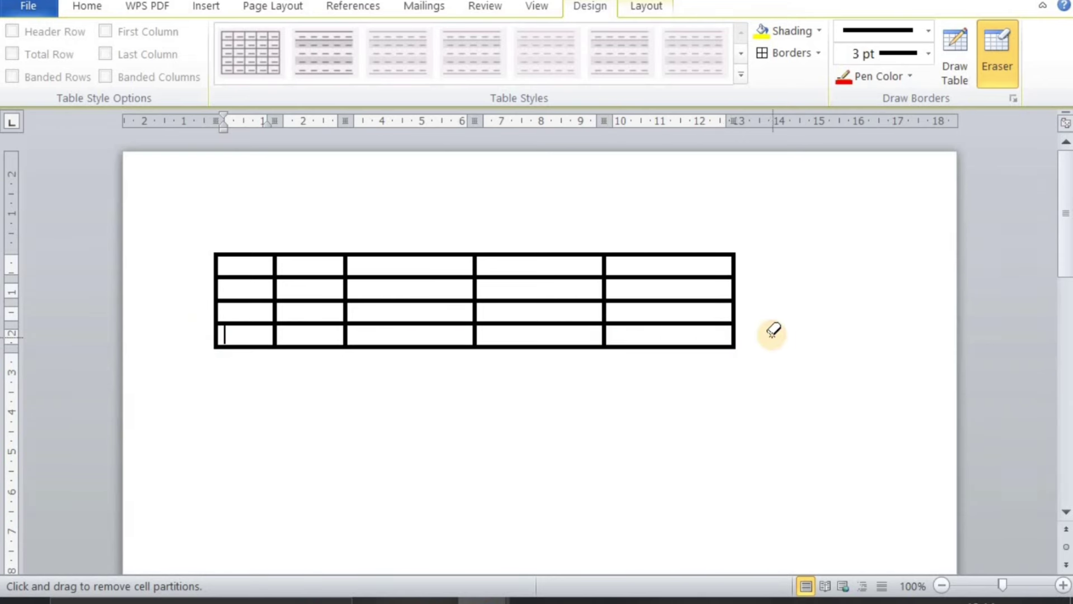
# Erase the remaining rows and columns with the Eraser until the whole table is removed
pyautogui.moveTo(568, 232); pyautogui.dragTo(537, 379)
pyautogui.moveTo(309, 236); pyautogui.dragTo(308, 363)
pyautogui.moveTo(245, 246)
pyautogui.mouseDown()
pyautogui.moveTo(334, 329)
pyautogui.moveTo(568, 384)
pyautogui.mouseUp()
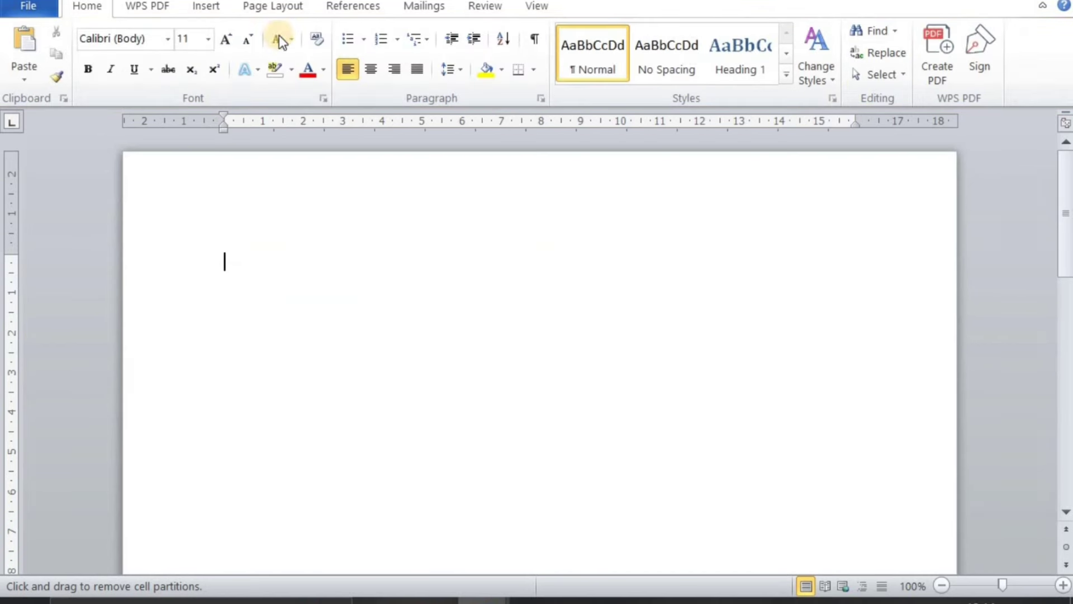
# Insert an embedded Excel spreadsheet into the empty document
pyautogui.click(203, 10)
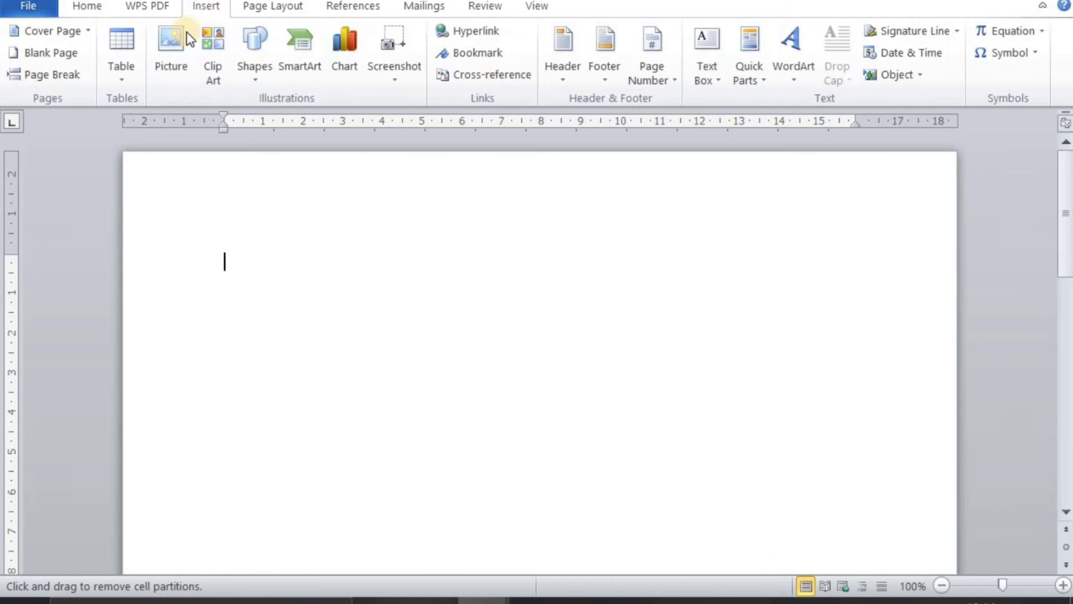
pyautogui.click(129, 76)
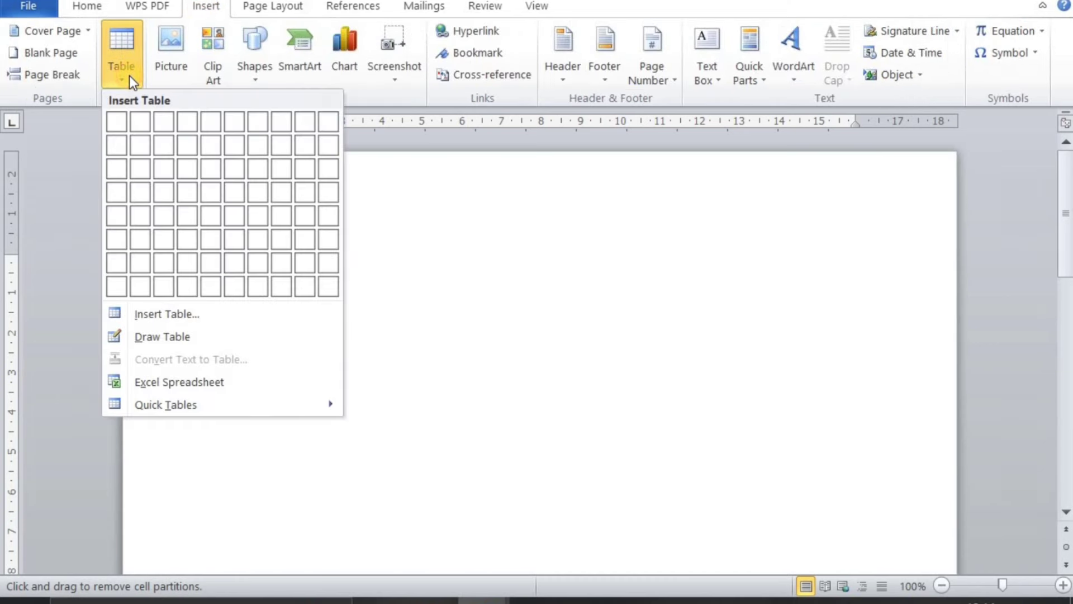
pyautogui.click(135, 374)
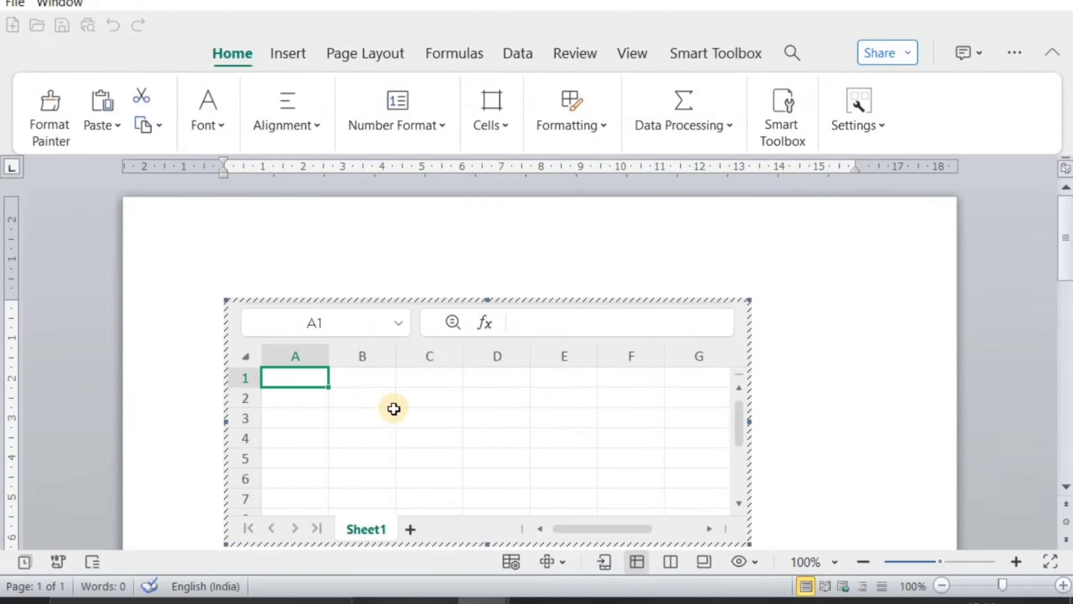
pyautogui.scroll(-2, 394, 408)
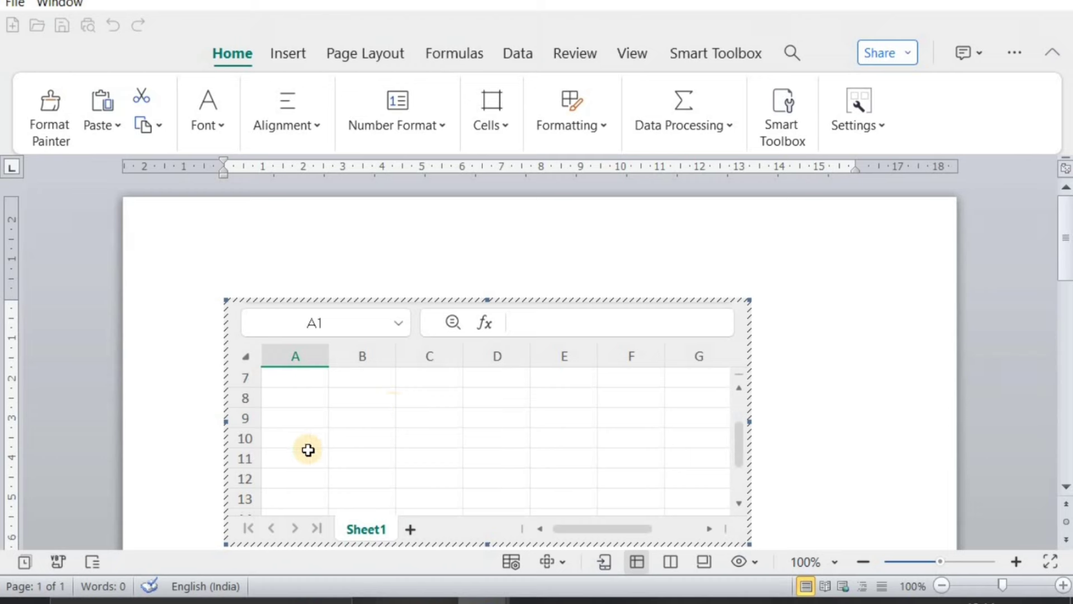
pyautogui.scroll(2, 306, 447)
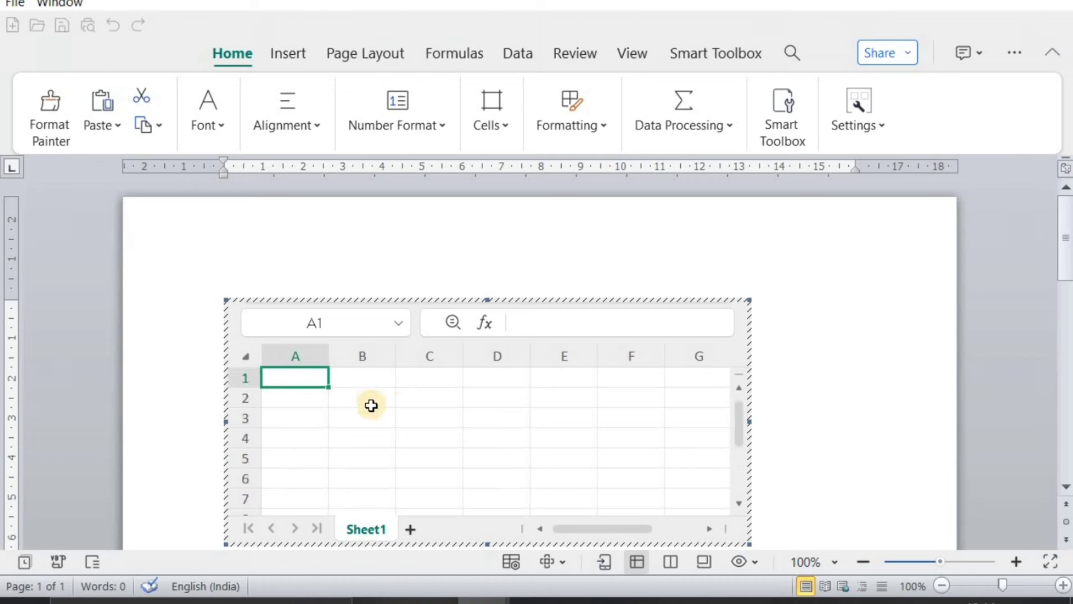
# Fill cells A1 through G1 of the embedded sheet with vchguih, uy, uh, gu, hg, yu and fy
pyautogui.write('vch')
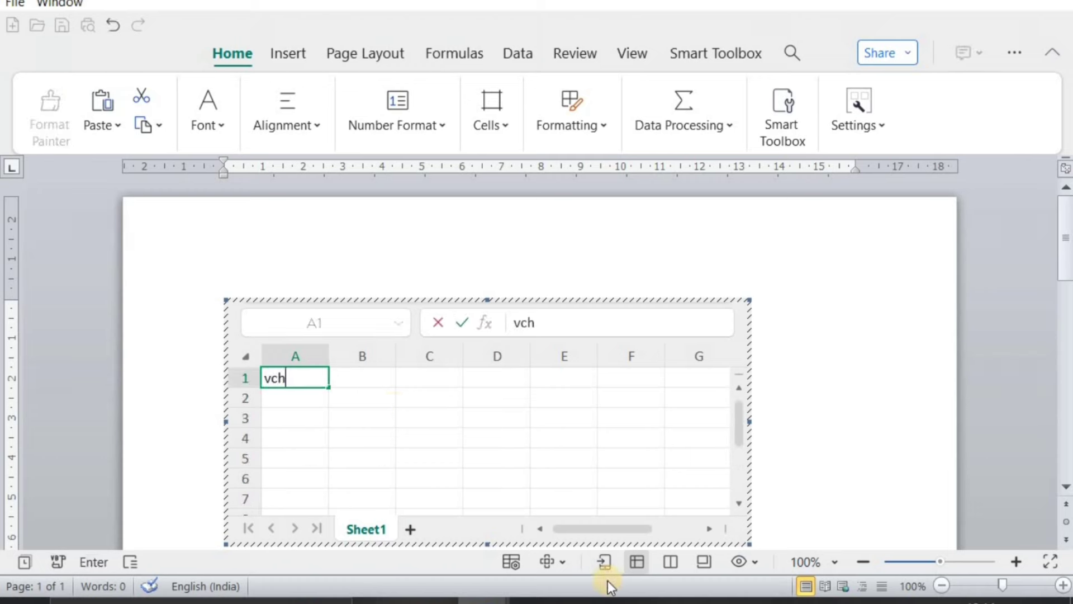
pyautogui.press('Tab')
pyautogui.write('uy')
pyautogui.press('Tab')
pyautogui.write('uh')
pyautogui.press('Tab')
pyautogui.write('gu')
pyautogui.press('Tab')
pyautogui.write('hg')
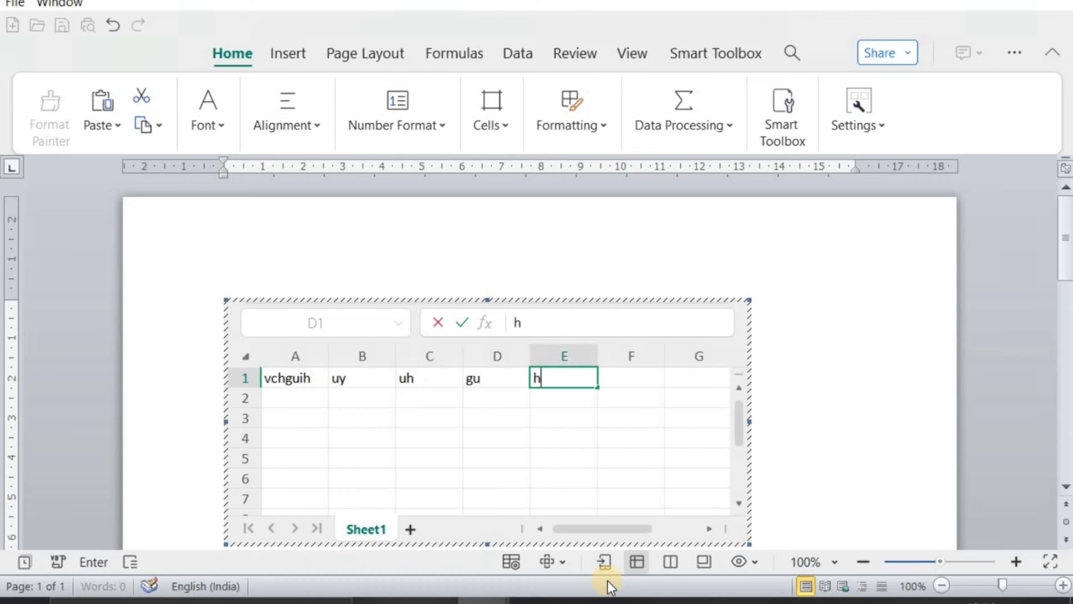
pyautogui.press('Tab')
pyautogui.write('yu')
pyautogui.press('Tab')
pyautogui.write('fy')
pyautogui.press('Tab')
pyautogui.press('Return')
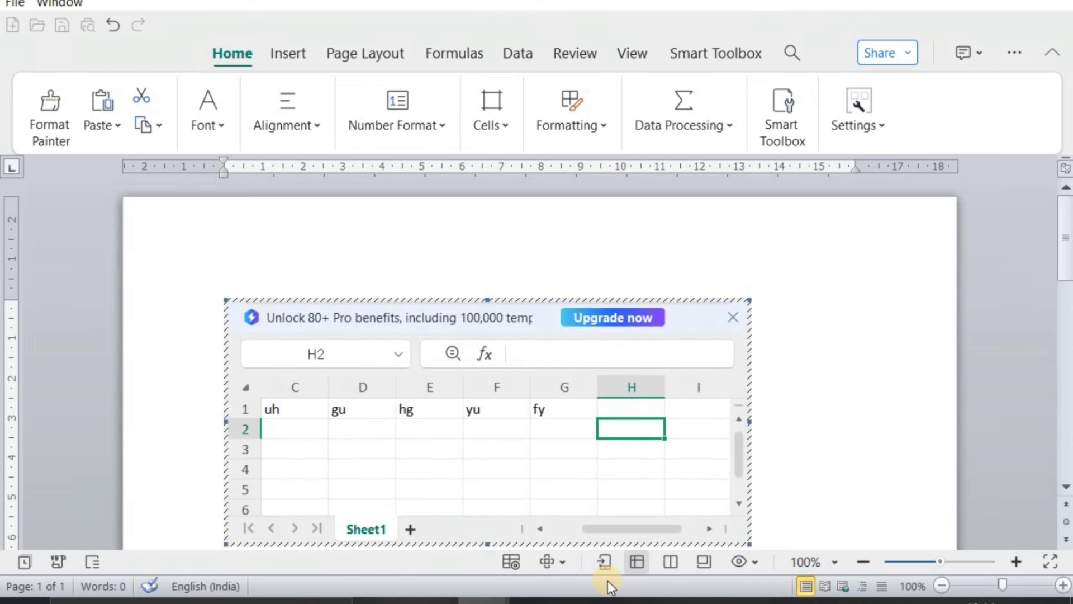
# Enter uyuggtubghyguhbhgfughfy in cell B2 and return from the worksheet to the document
pyautogui.press('Left')
pyautogui.press('Left')
pyautogui.press('Left')
pyautogui.press('Left')
pyautogui.press('Left')
pyautogui.press('Left')
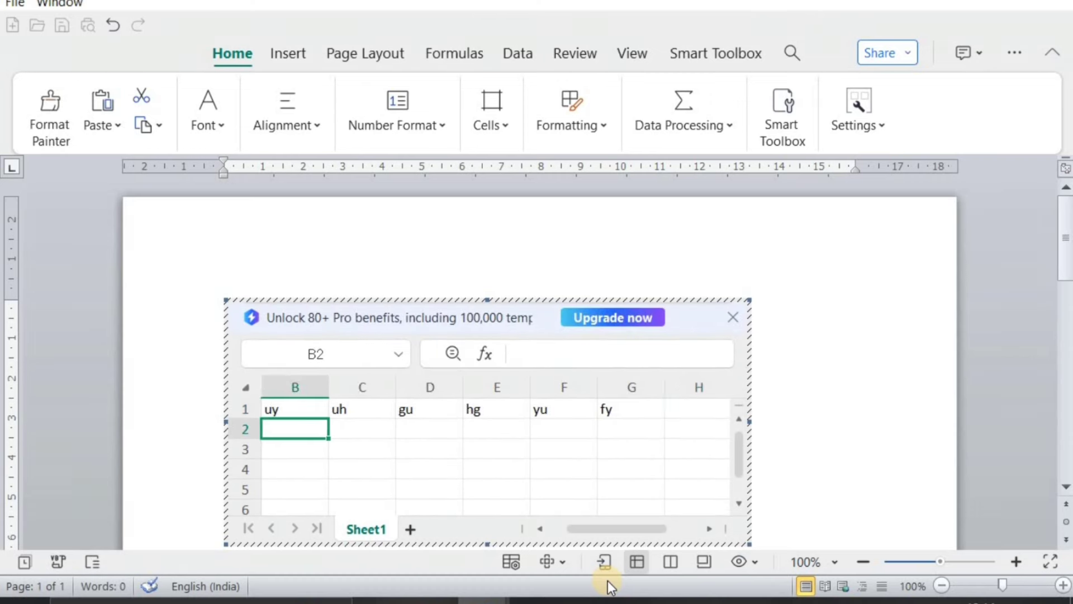
pyautogui.write('uyuggtubghyguhbhgfughfy')
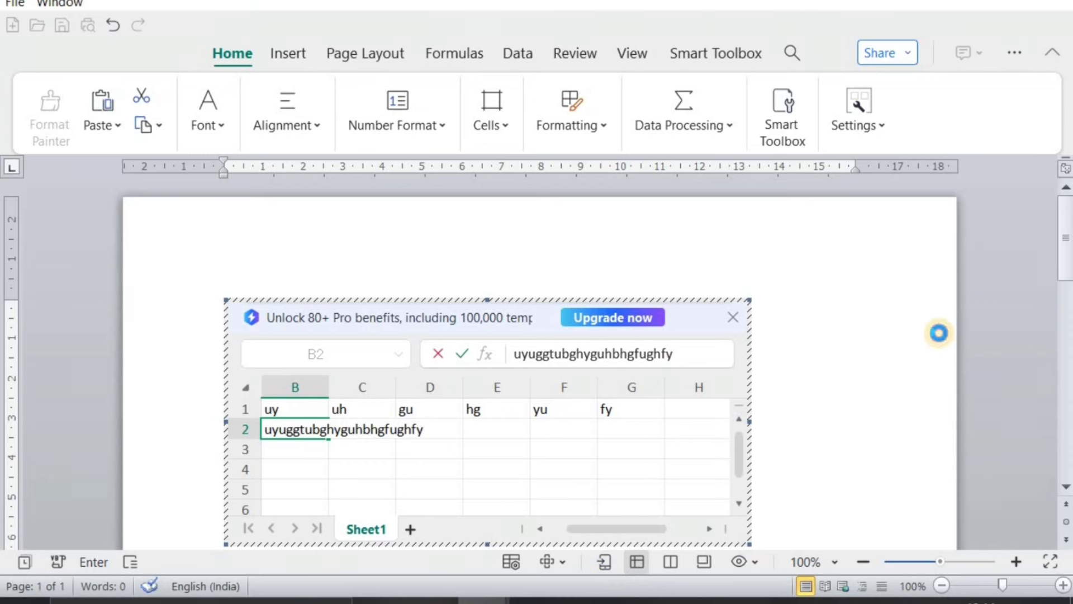
pyautogui.click(939, 333)
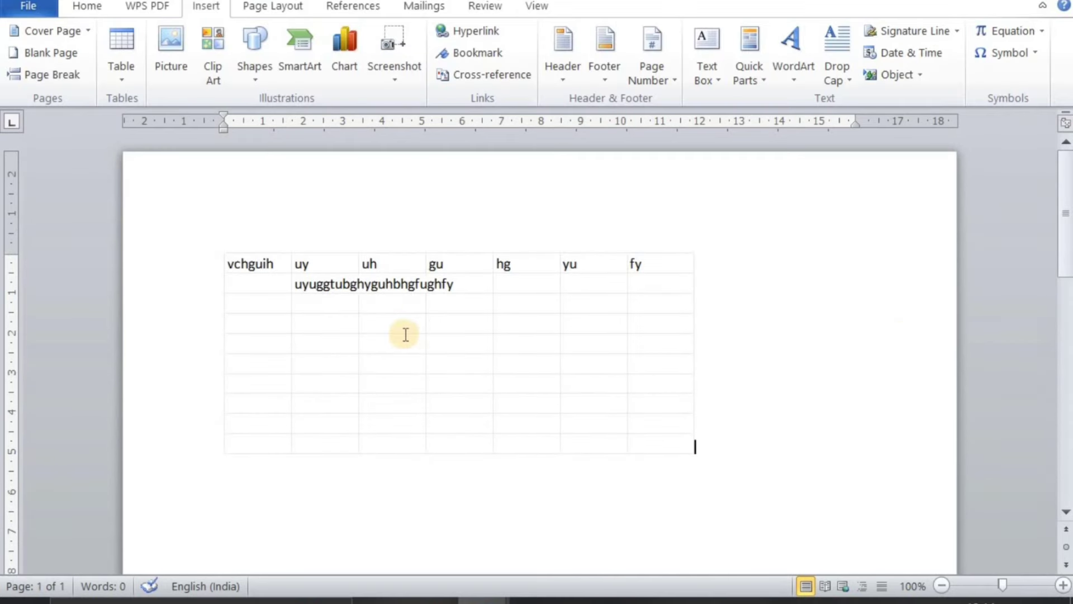
# Reopen the embedded worksheet for editing and select cell D2
pyautogui.click(466, 279)
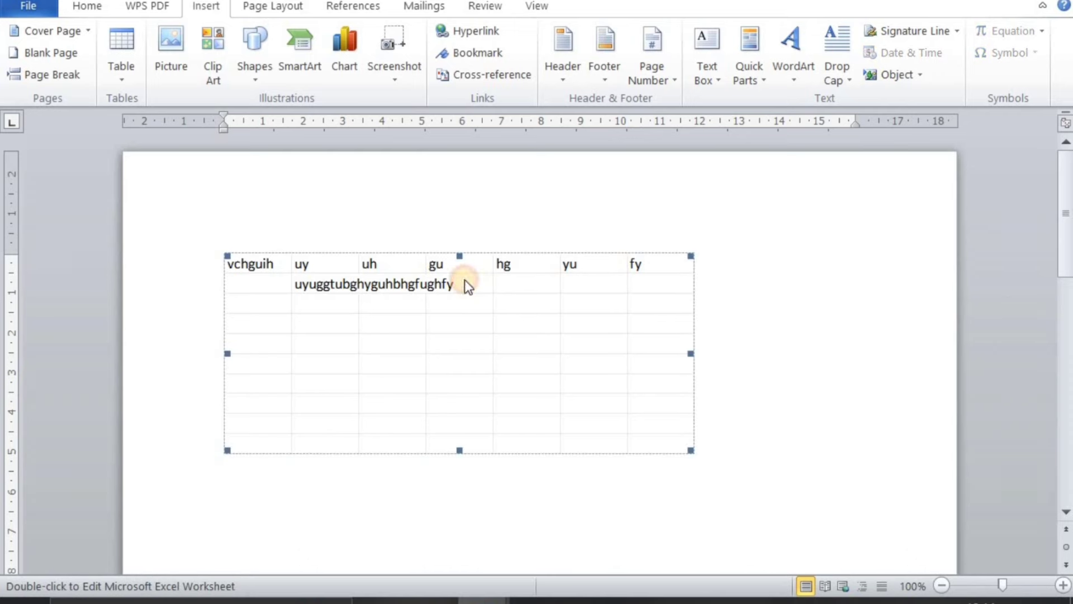
pyautogui.moveTo(360, 363); pyautogui.dragTo(437, 360)
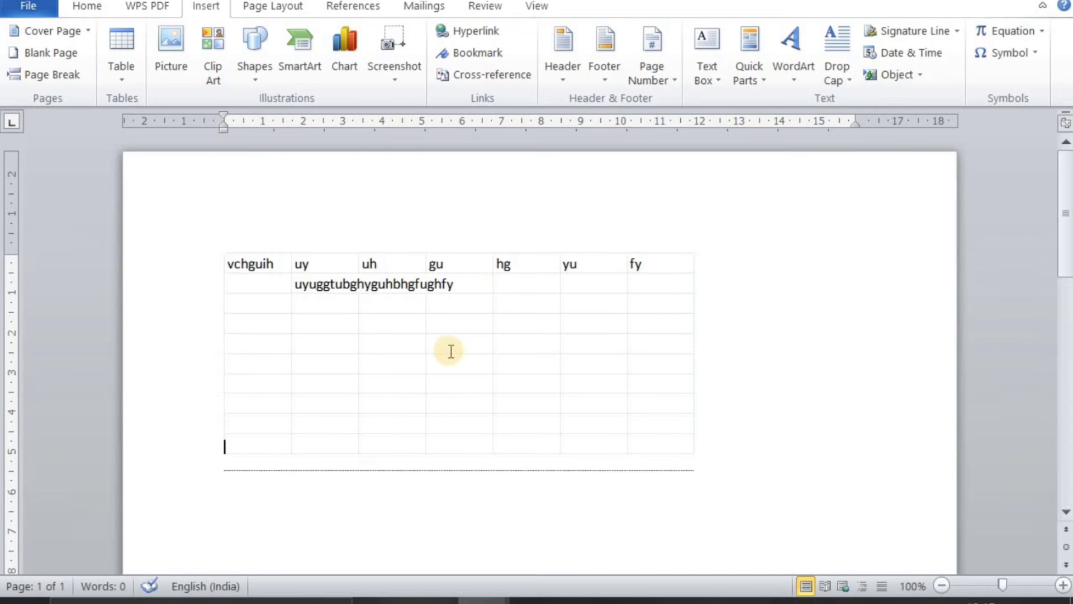
pyautogui.doubleClick(477, 335)
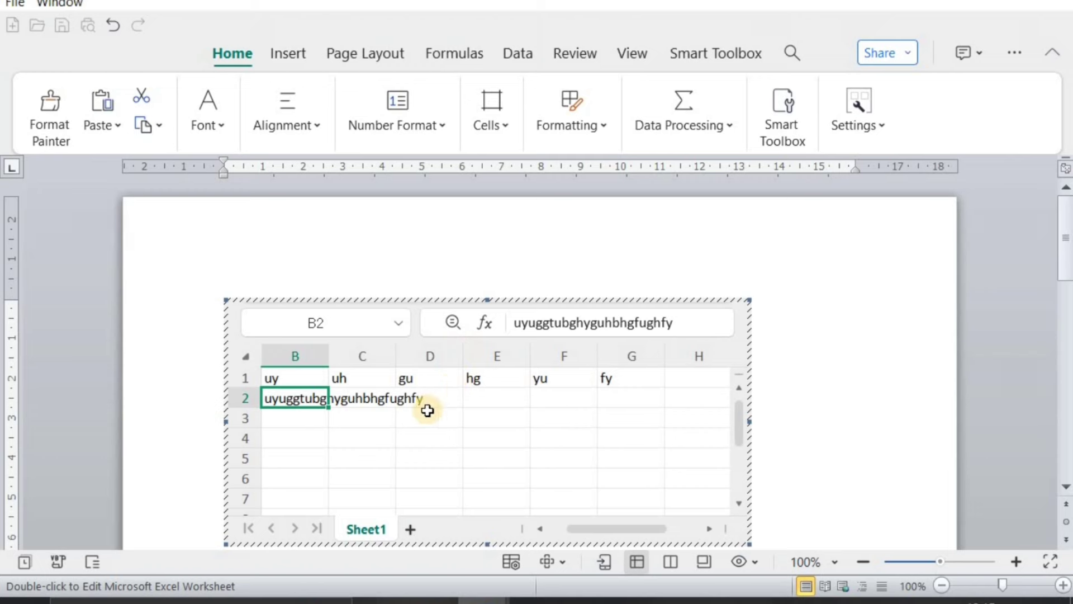
pyautogui.click(424, 404)
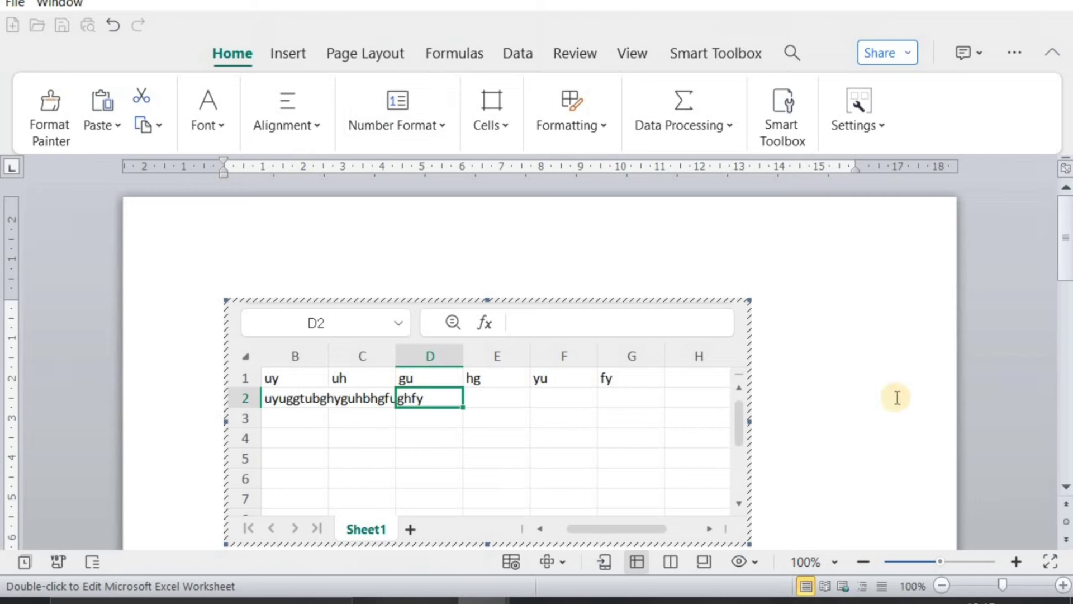
# Undo all cell entries made in the embedded worksheet
pyautogui.hotkey('ctrl', 'z')
pyautogui.hotkey('ctrl', 'z')
pyautogui.hotkey('ctrl', 'z')
pyautogui.hotkey('ctrl', 'z')
pyautogui.hotkey('ctrl', 'z')
pyautogui.hotkey('ctrl', 'z')
pyautogui.hotkey('ctrl', 'z')
pyautogui.hotkey('ctrl', 'z')
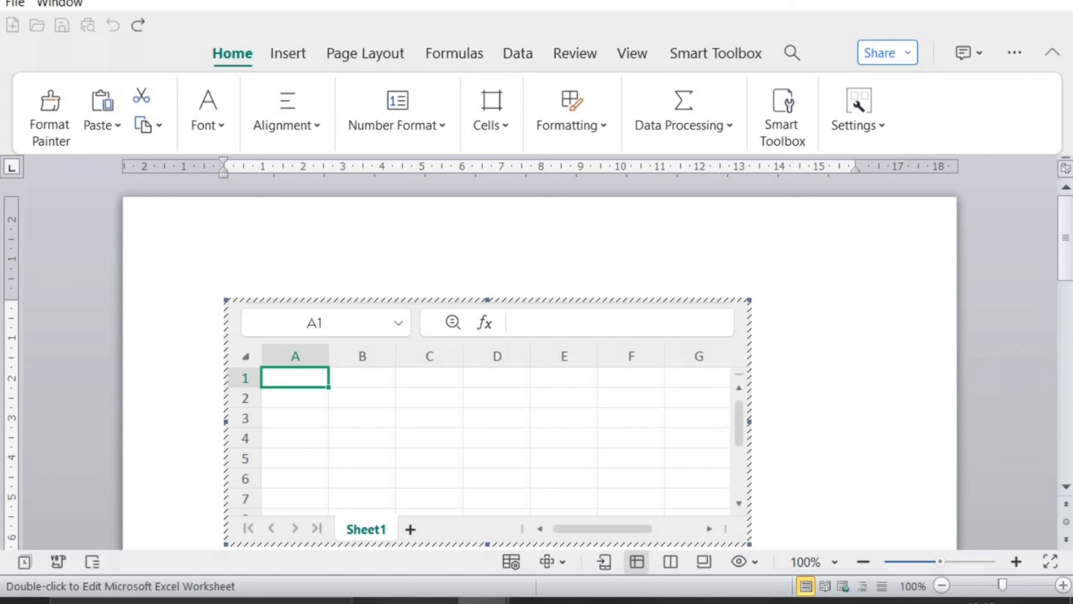
# Close the document containing the embedded spreadsheet and switch to a blank document
pyautogui.hotkey('alt', 'F4')
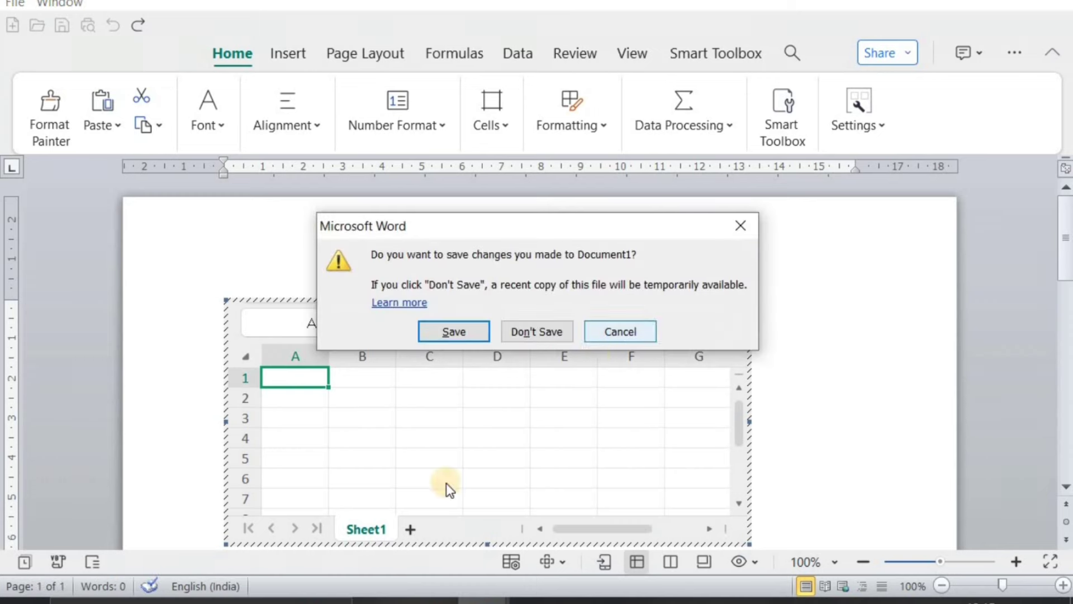
pyautogui.click(625, 332)
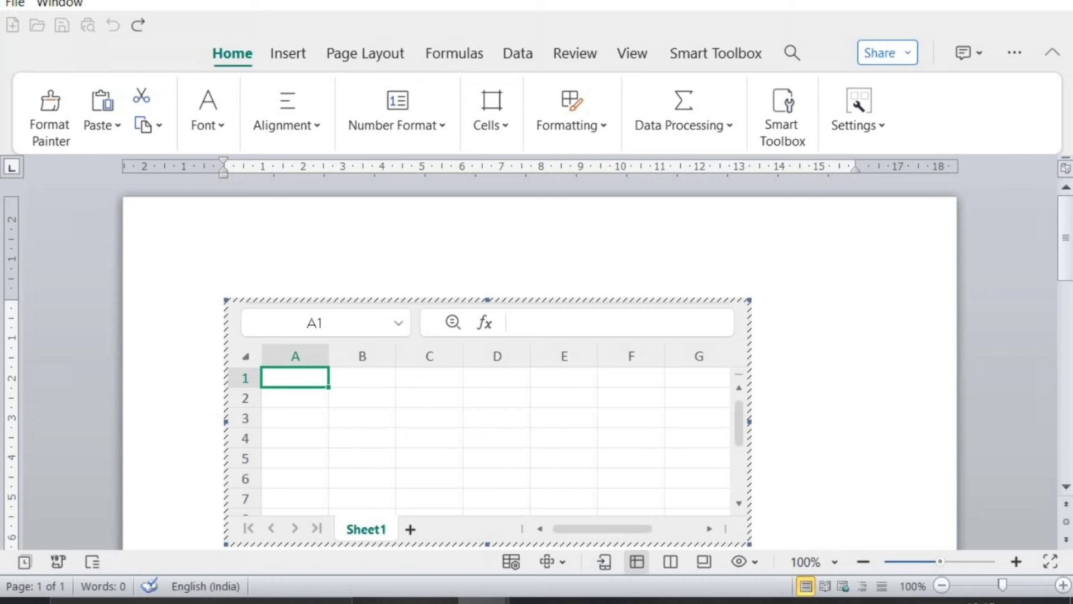
pyautogui.hotkey('alt', 'F4')
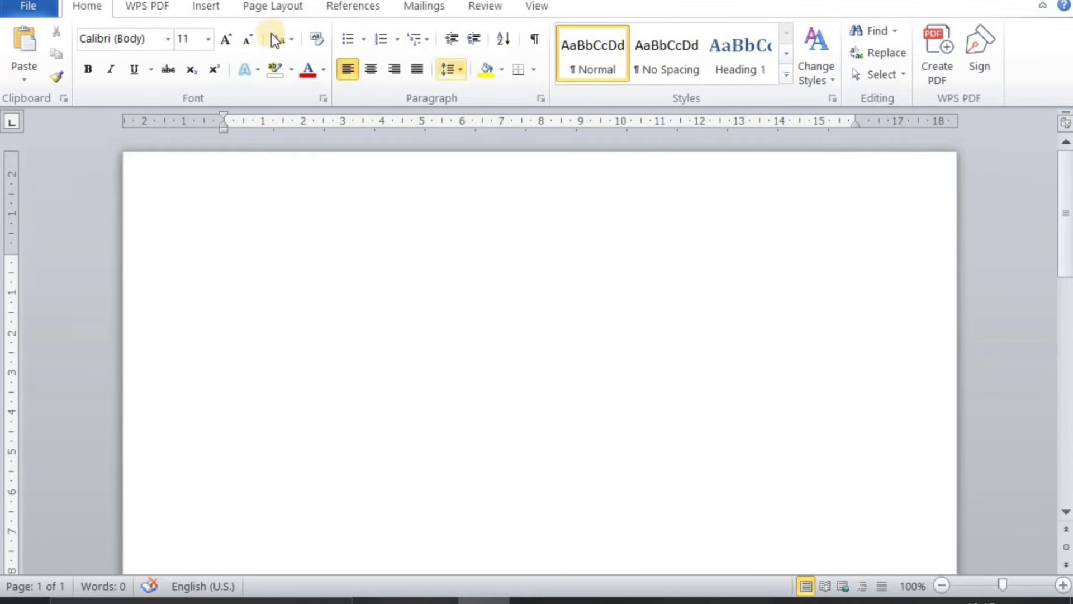
# Insert the built-in Calendar 2 quick table into the blank document
pyautogui.click(223, 12)
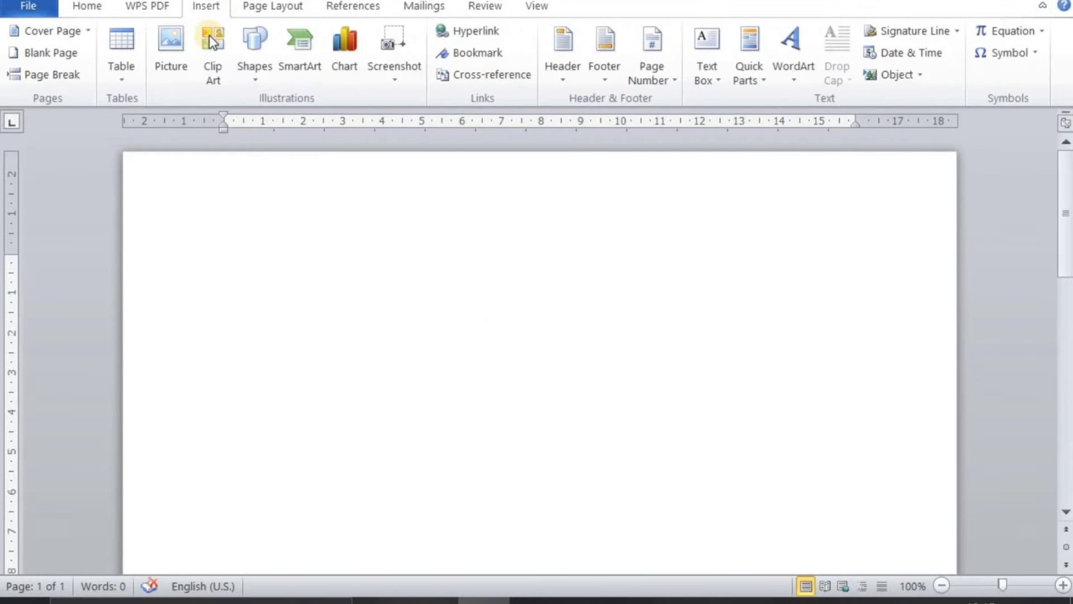
pyautogui.click(127, 75)
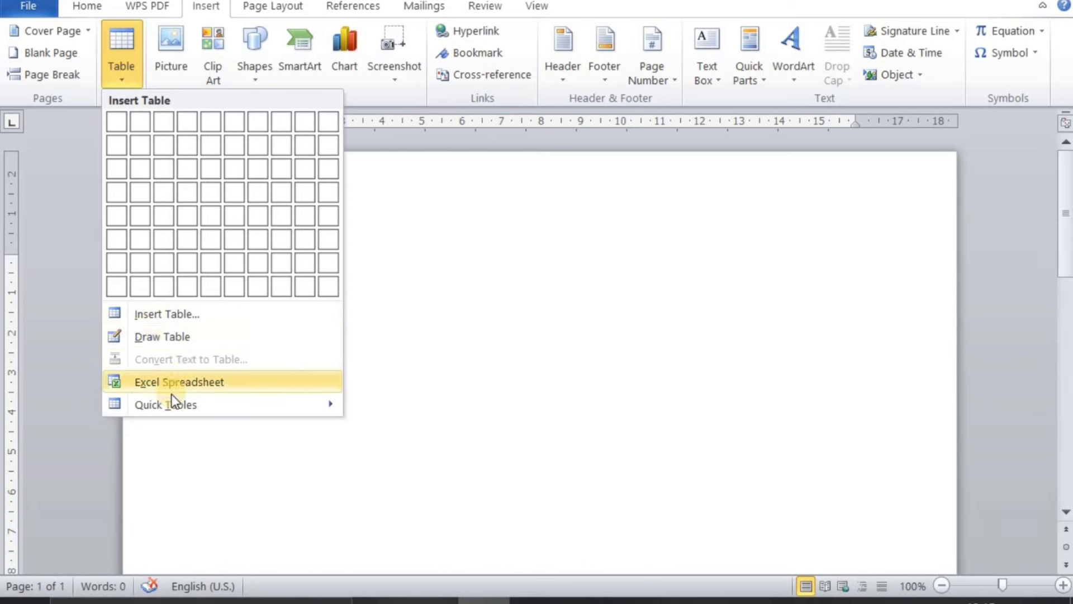
pyautogui.moveTo(171, 397)
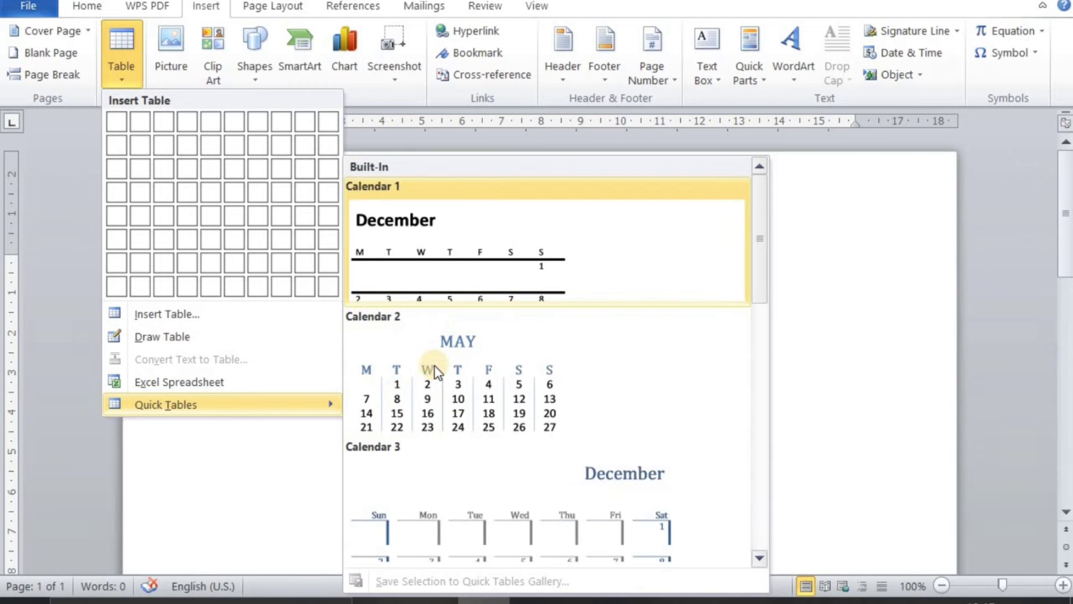
pyautogui.click(430, 383)
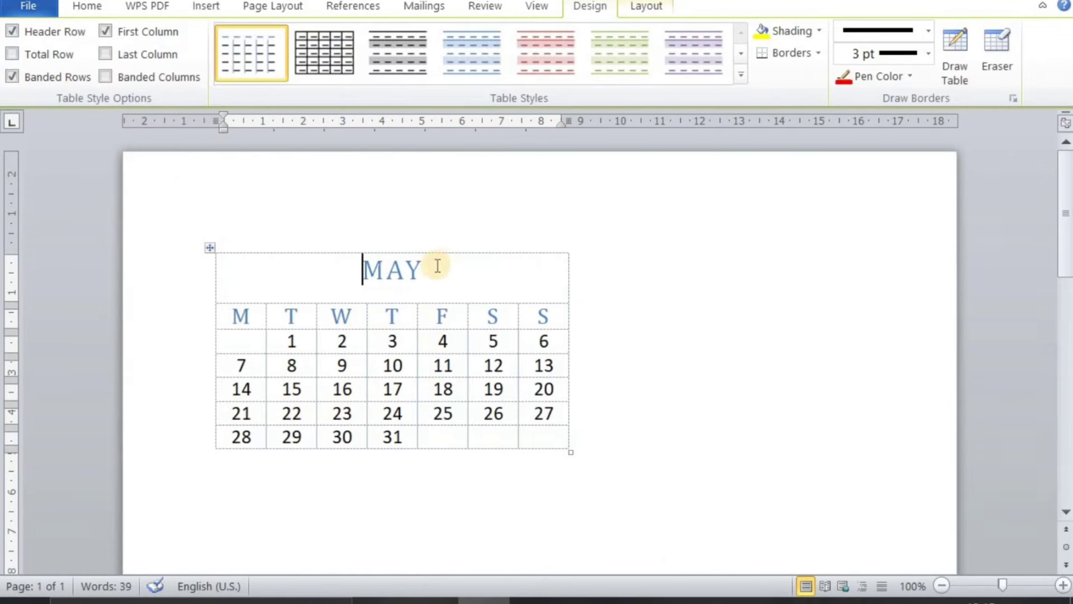
# Replace the calendar's month title with FEB and leave the title cell
pyautogui.moveTo(436, 266); pyautogui.dragTo(304, 269)
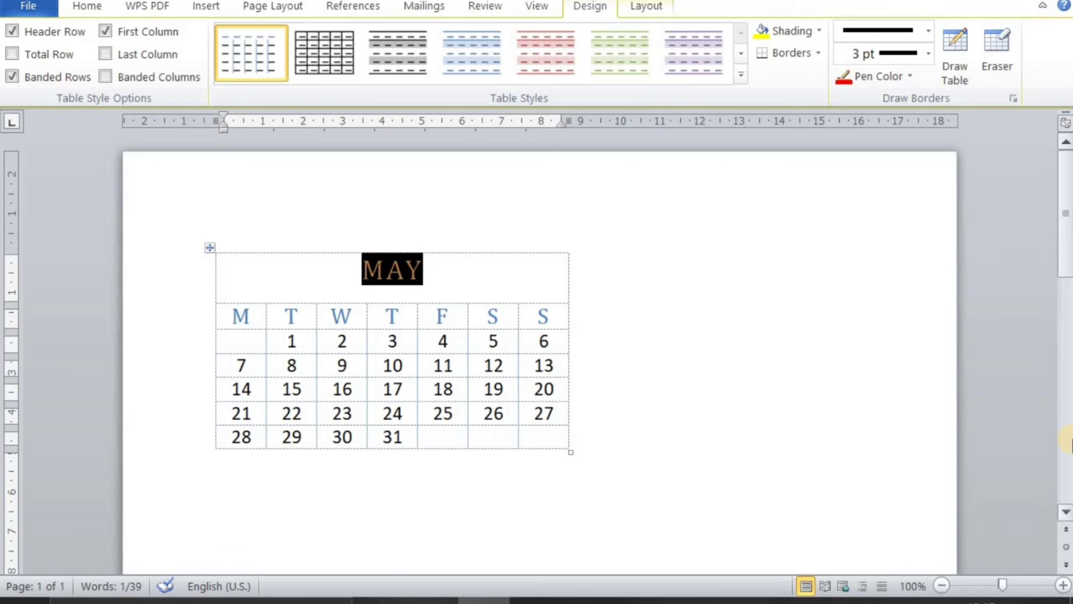
pyautogui.write('FEBU')
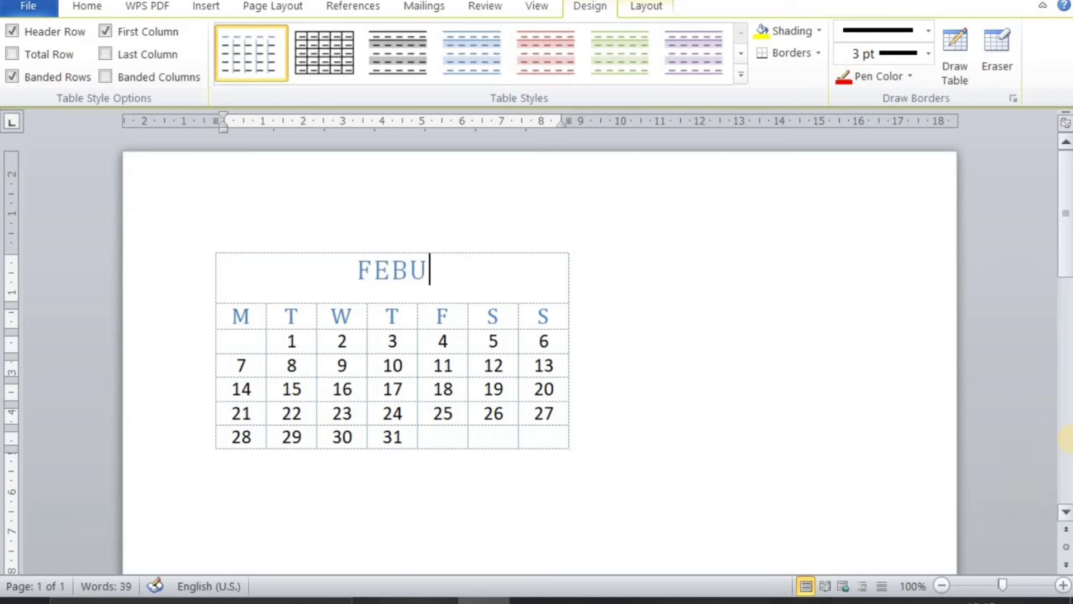
pyautogui.press('BackSpace')
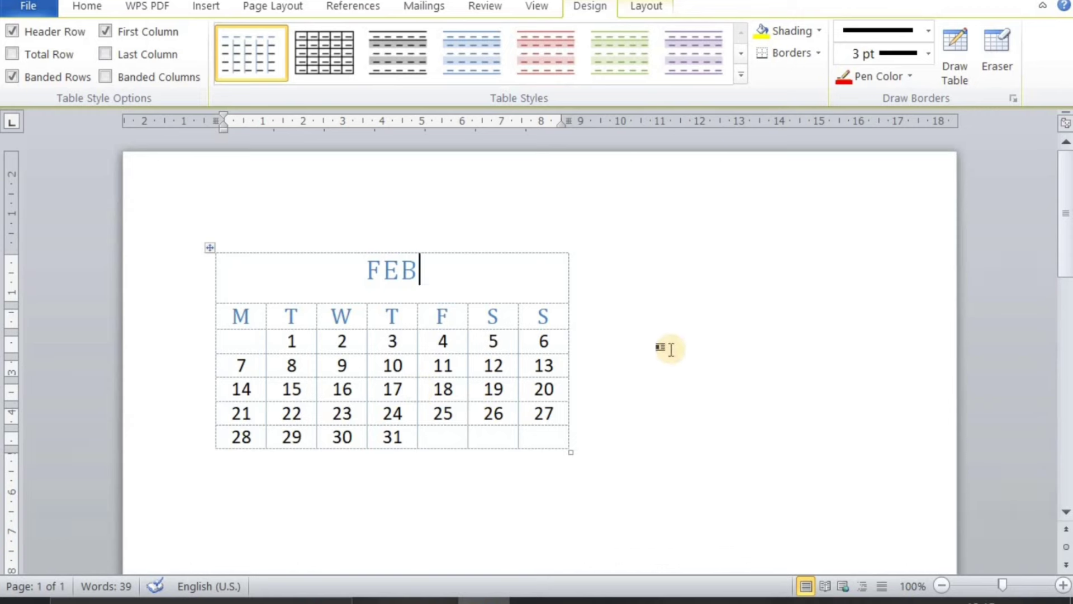
pyautogui.click(637, 330)
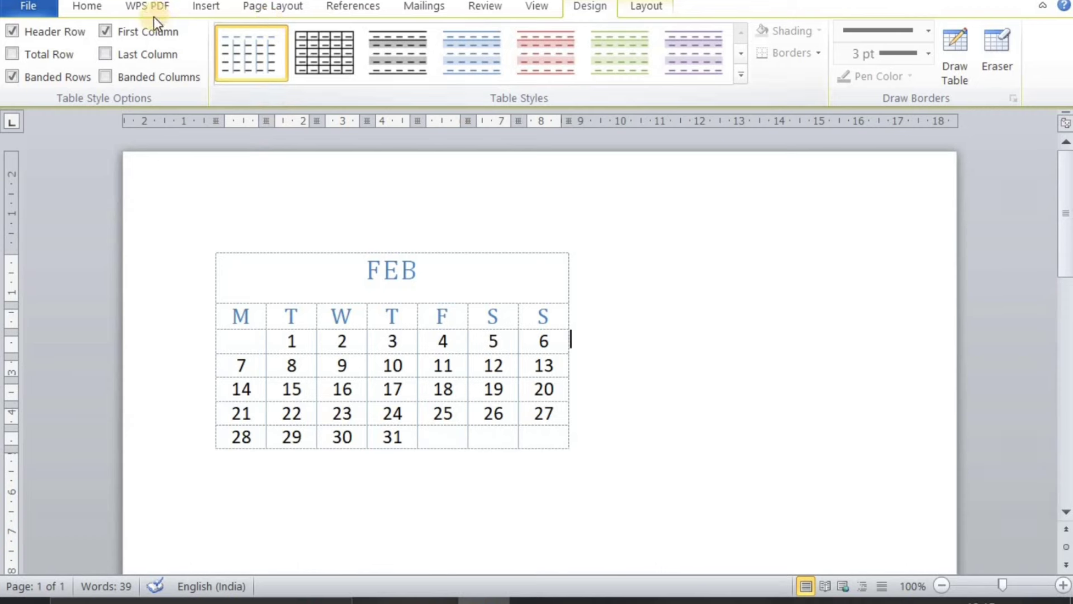
pyautogui.click(215, 7)
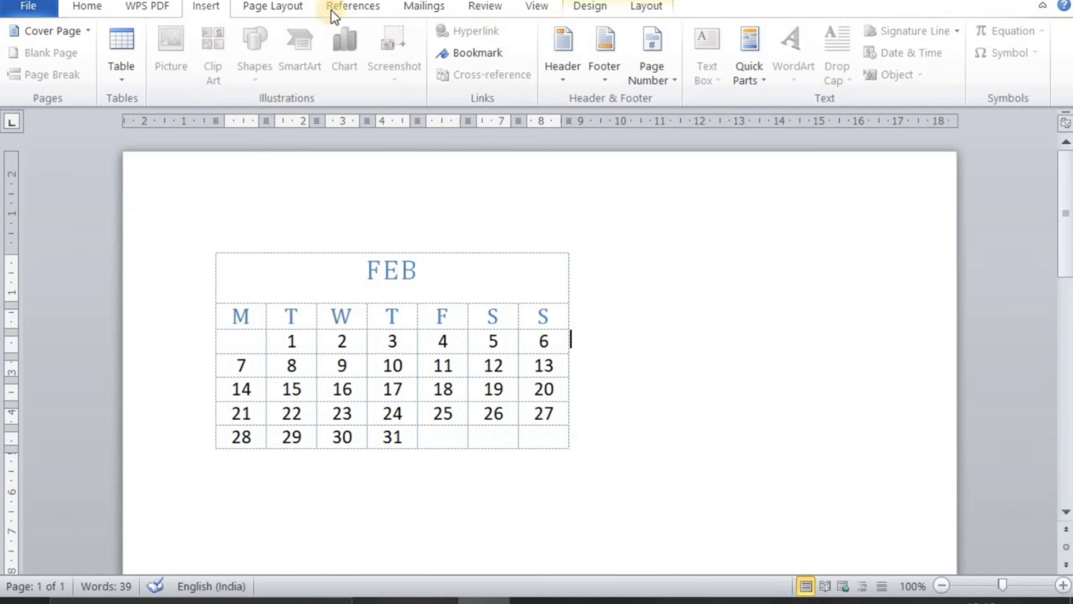
pyautogui.click(358, 366)
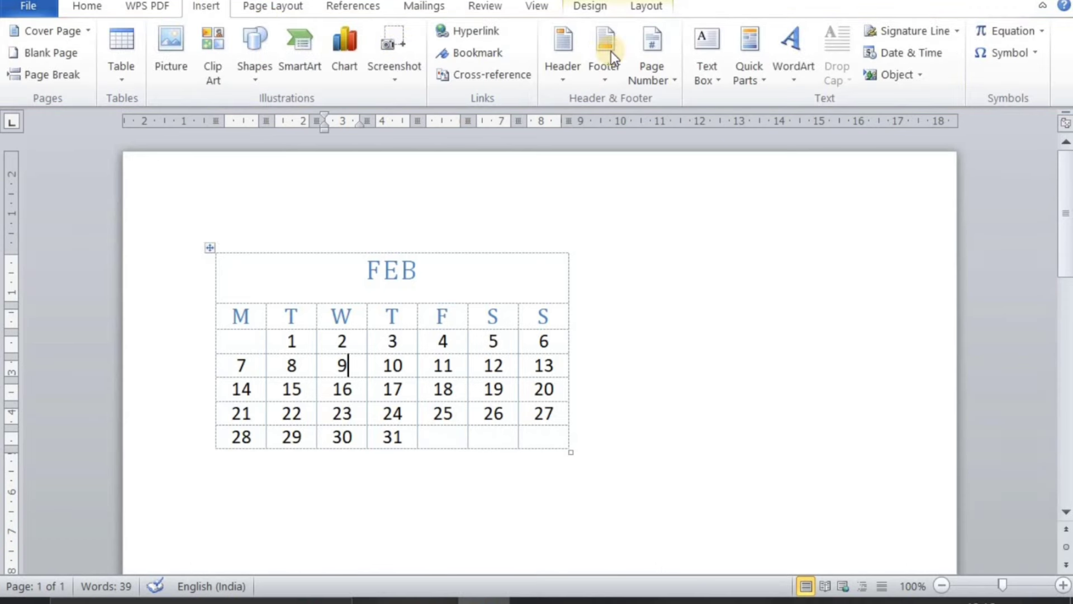
pyautogui.click(589, 5)
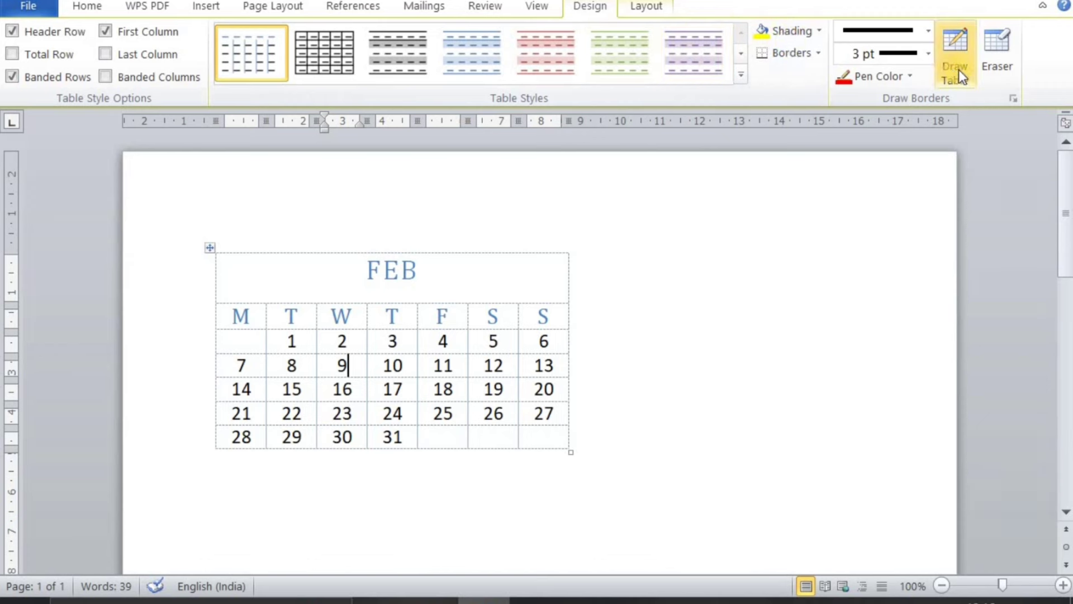
pyautogui.click(645, 6)
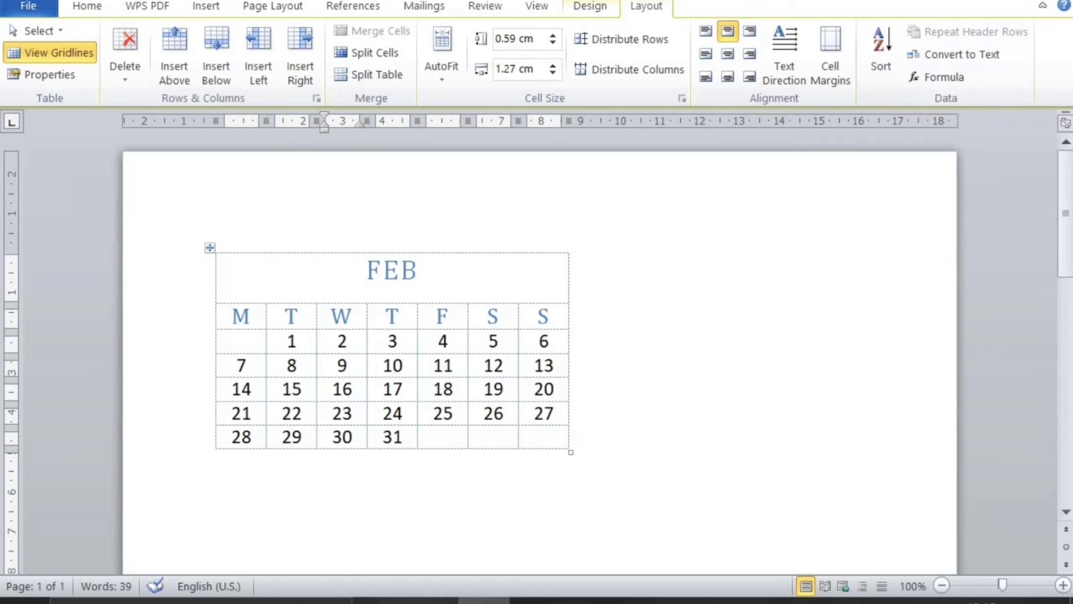
# Close the calendar document without saving its changes
pyautogui.hotkey('alt', 'F4')
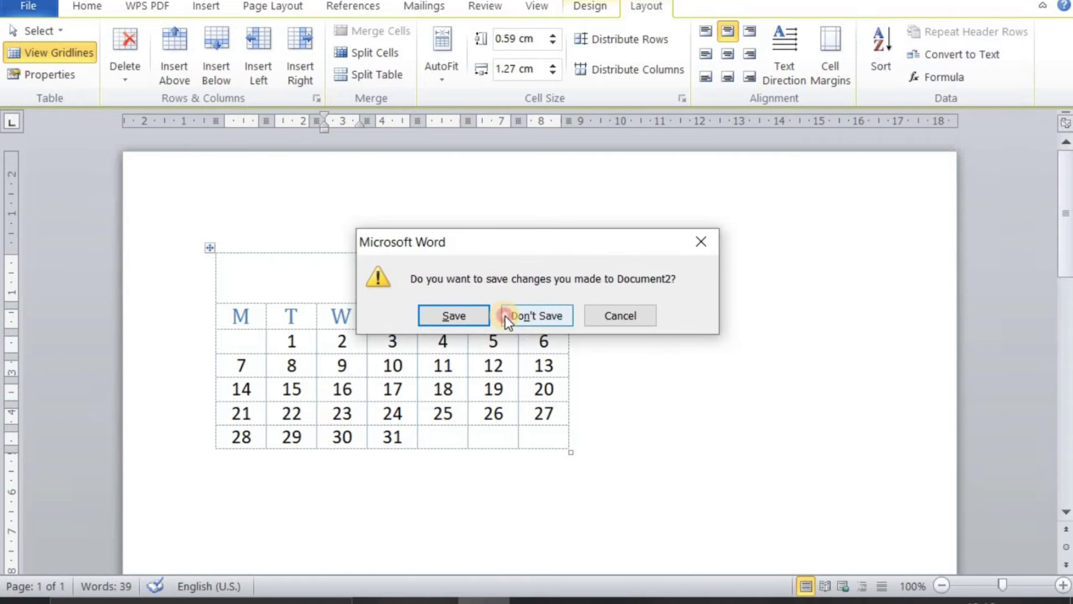
pyautogui.click(505, 317)
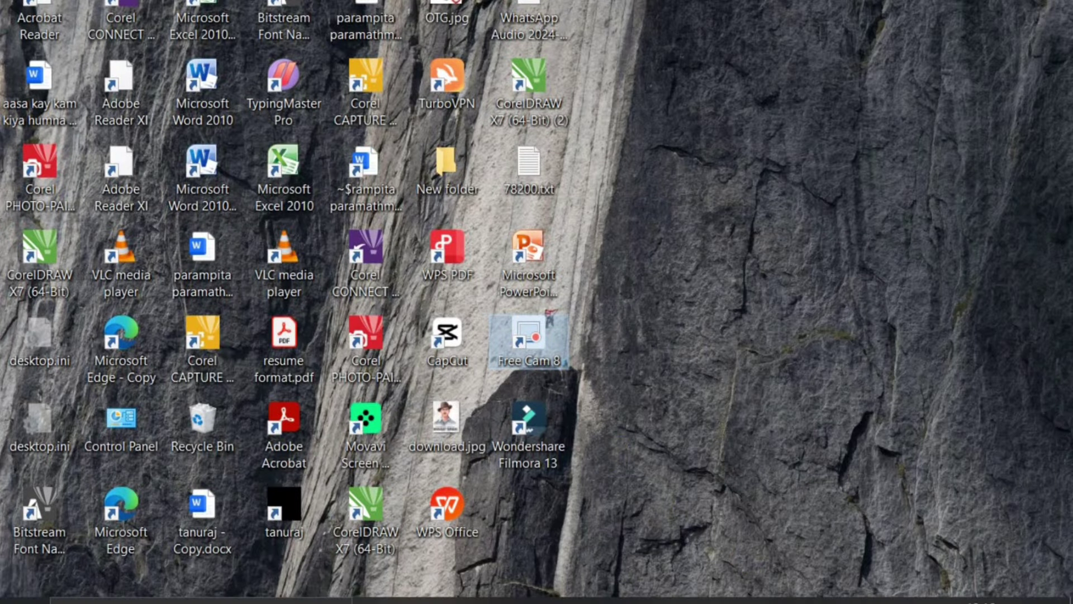
pyautogui.click(823, 601)
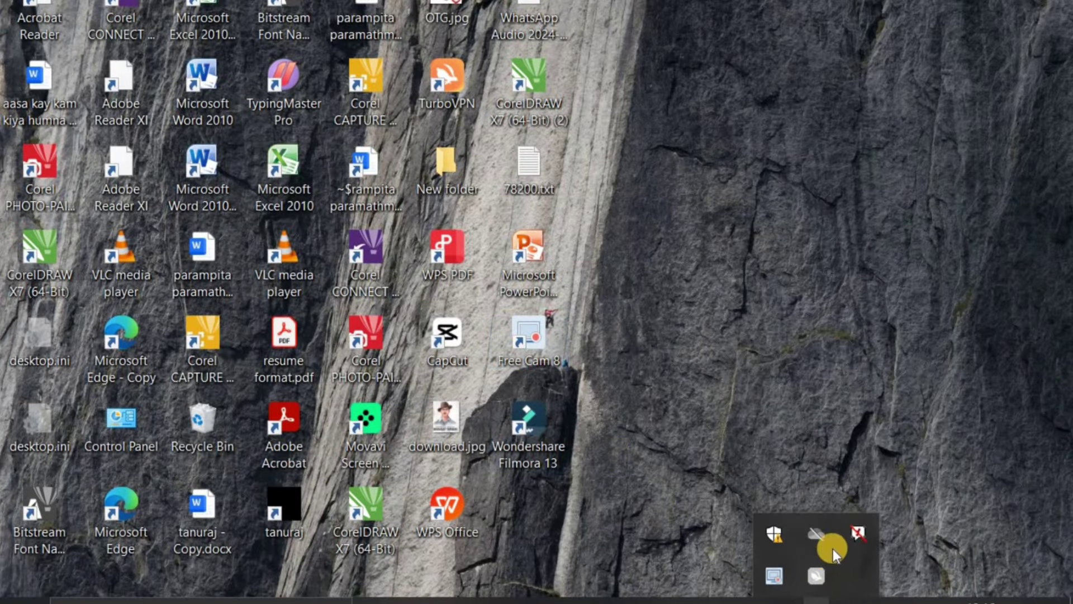